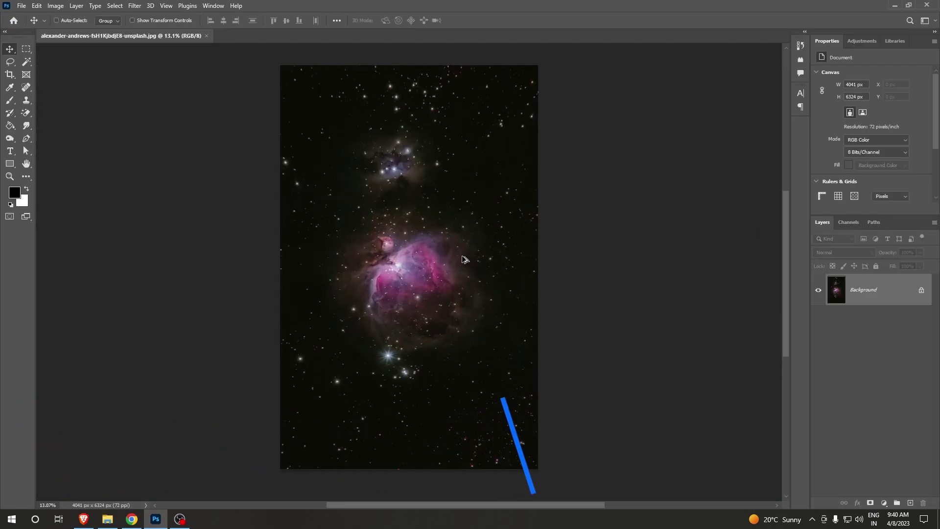
Unlock the nebula Background layer so it becomes an editable Layer 0
left_click_drag(420, 279, 437, 280)
scroll(437, 280, "up", 1)
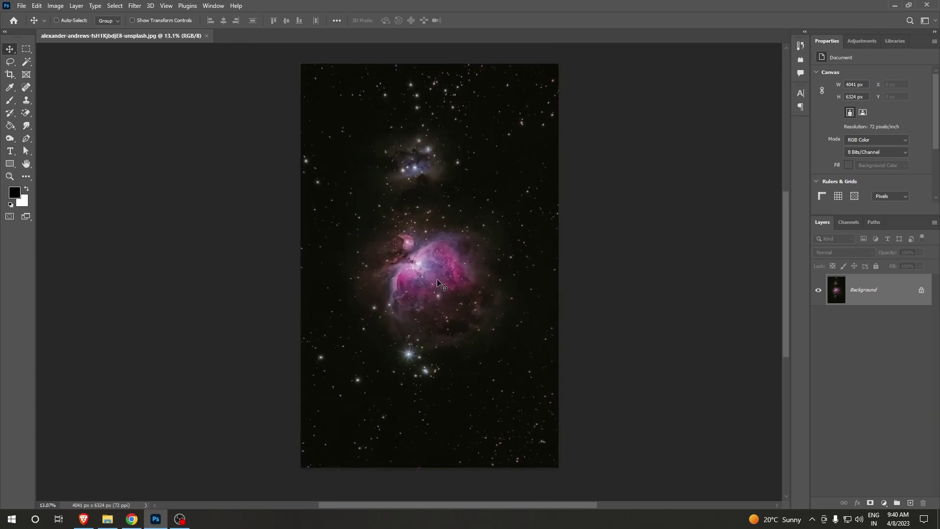
scroll(489, 274, "up", 1)
scroll(469, 280, "up", 2)
scroll(378, 252, "up", 3)
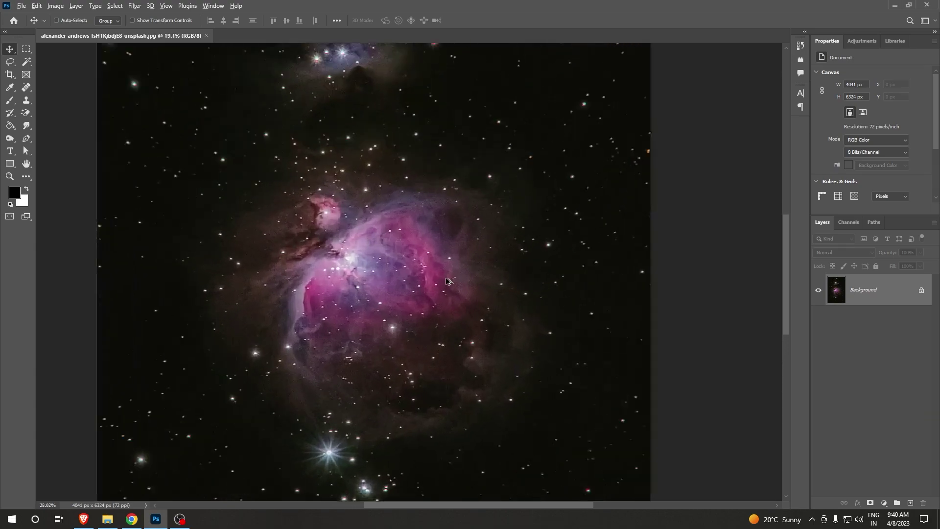
scroll(489, 188, "up", 1)
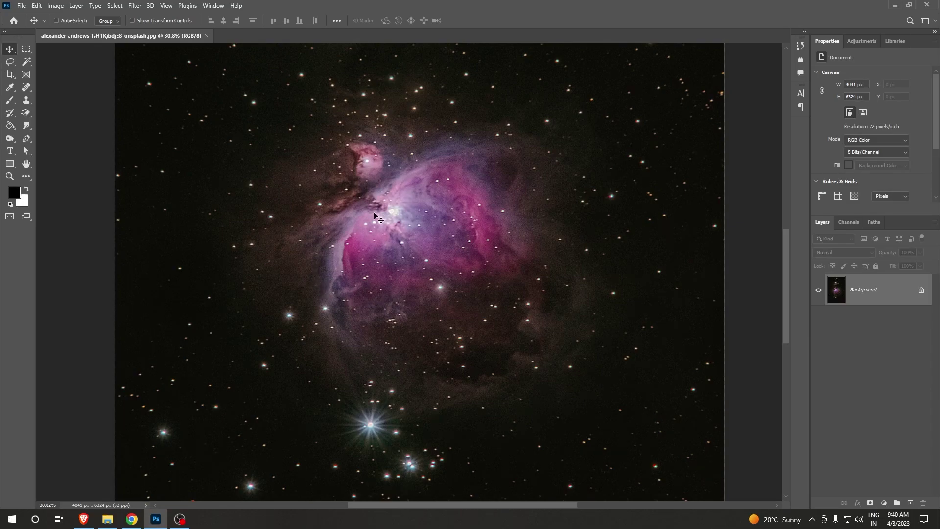
scroll(382, 210, "down", 4)
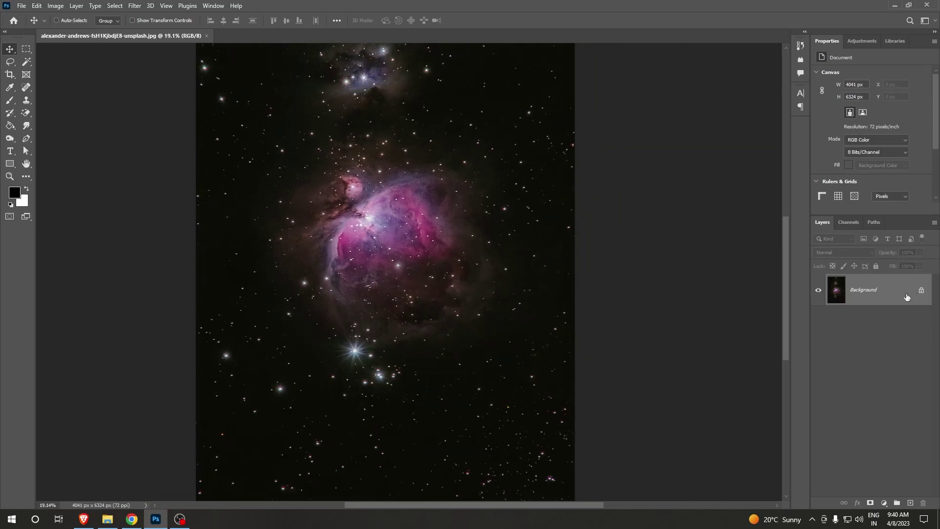
left_click(921, 292)
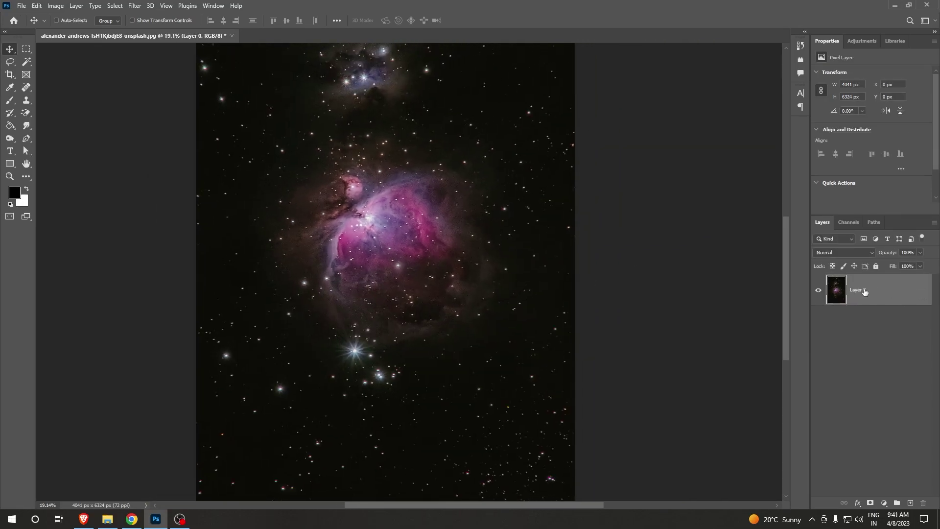
Duplicate Layer 0 as Layer 0 copy with Ctrl+J
right_click(865, 292)
key("Escape")
key("ctrl")
key("ctrl+j")
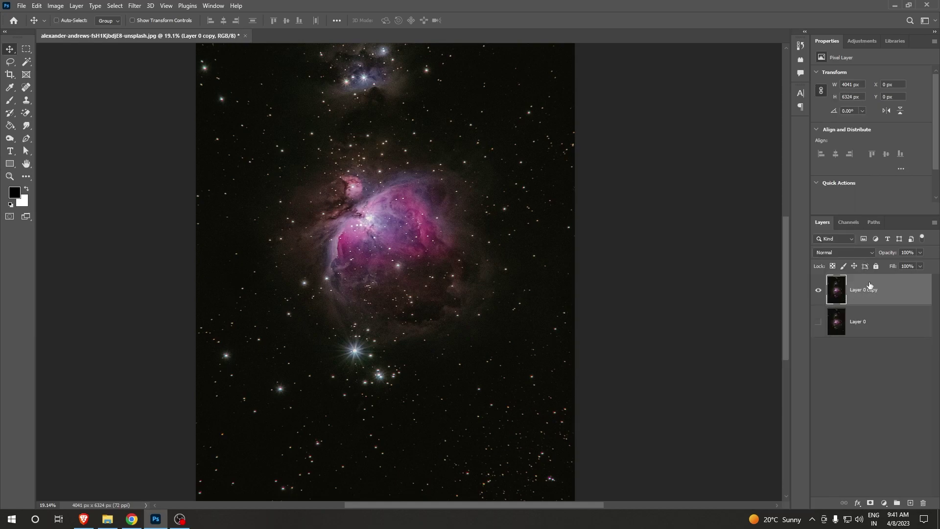
Convert Layer 0 copy into a smart object
right_click(869, 286)
left_click(767, 230)
left_click(55, 5)
mouse_move(70, 31)
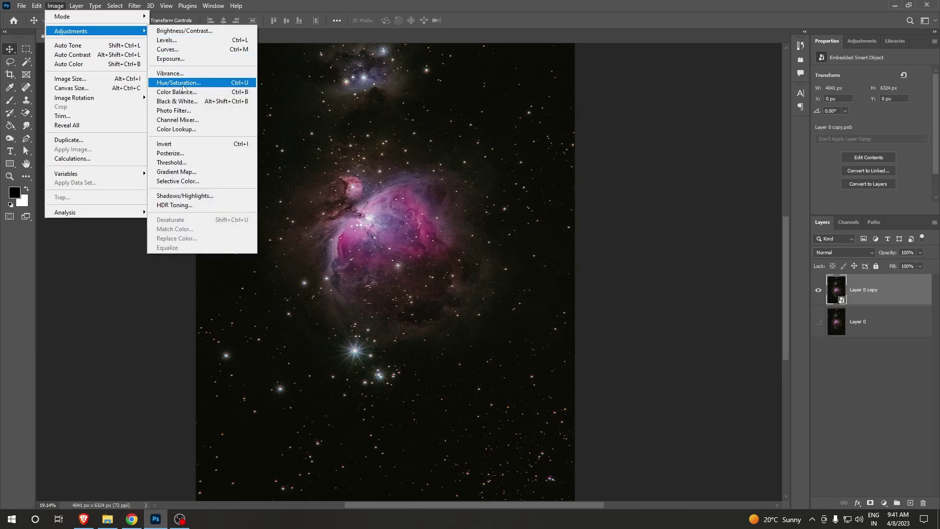
Apply a Hue/Saturation smart filter with Hue around -167 to turn the nebula green
left_click(184, 84)
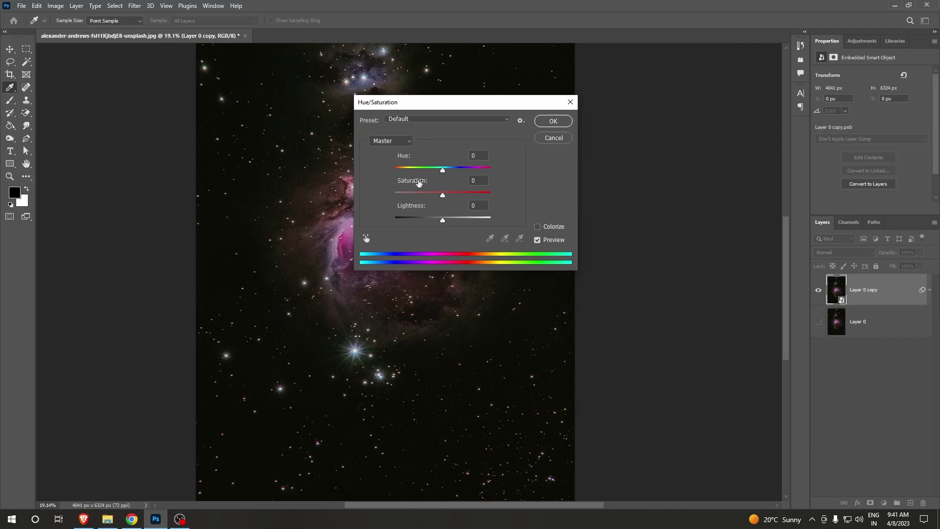
left_click_drag(451, 102, 654, 118)
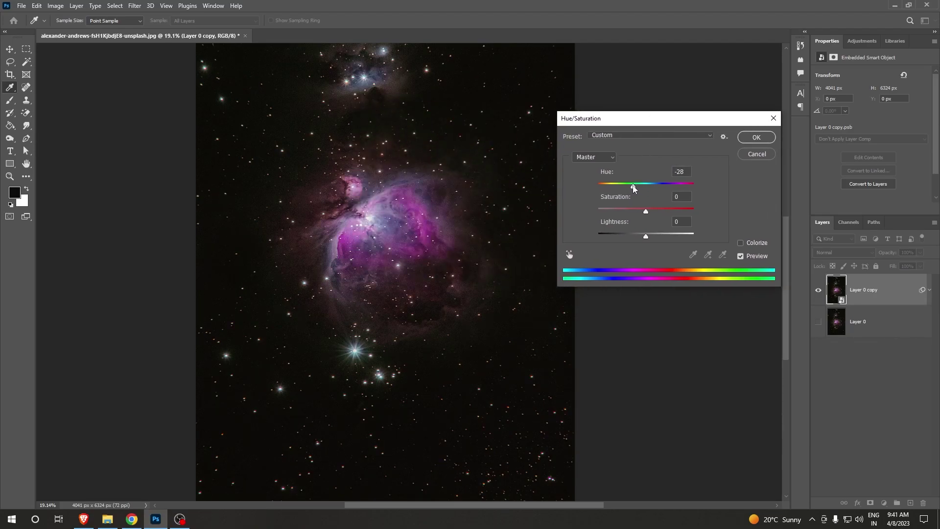
mouse_move(633, 188)
left_mouse_down()
mouse_move(593, 197)
mouse_move(649, 198)
mouse_move(603, 193)
left_mouse_up()
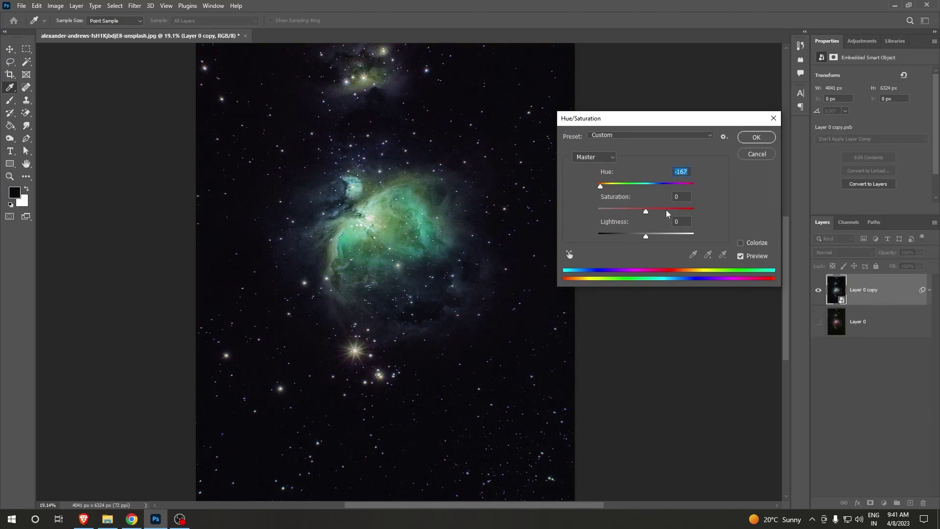
left_click(757, 137)
From the Downloads folder, drag the bearded man's portrait into the nebula document
scroll(453, 301, "up", 1)
scroll(453, 302, "left", 2)
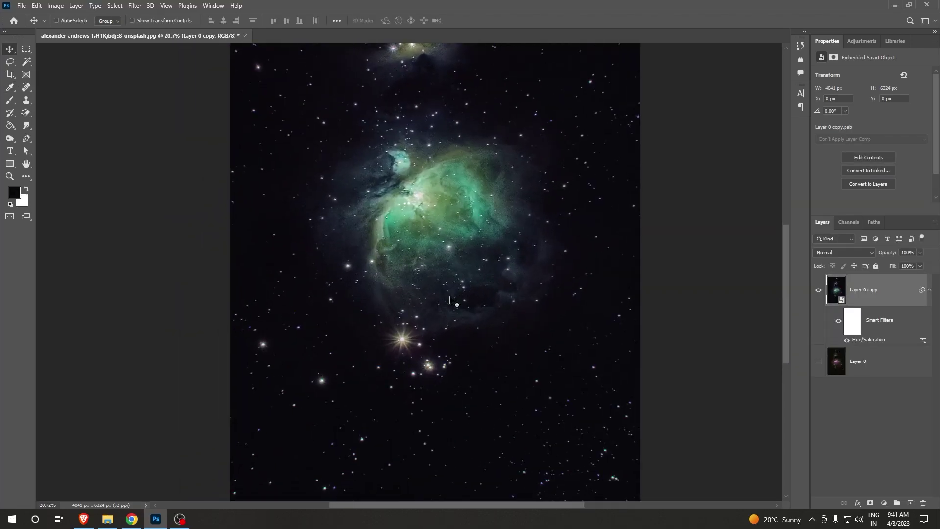
scroll(451, 300, "down", 3)
scroll(431, 284, "up", 1)
scroll(426, 277, "up", 1)
scroll(422, 273, "up", 1)
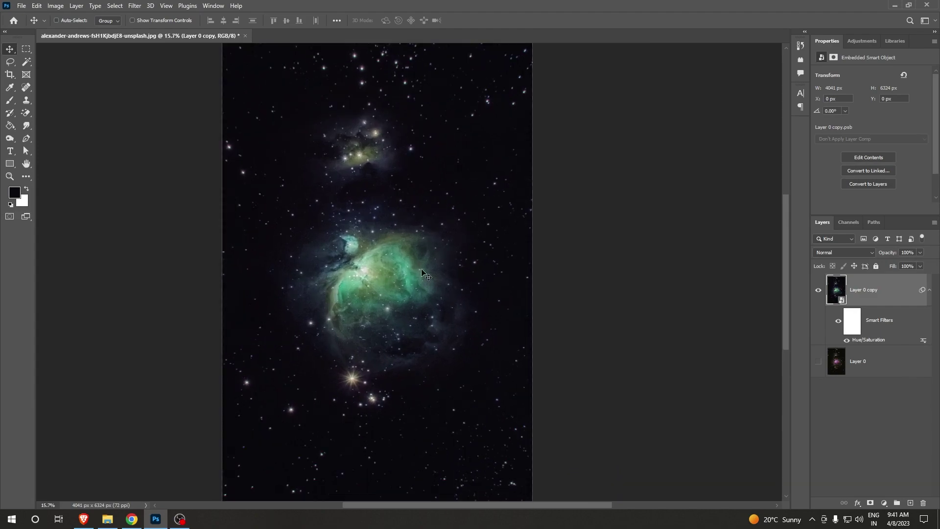
scroll(406, 273, "down", 1)
left_click(107, 519)
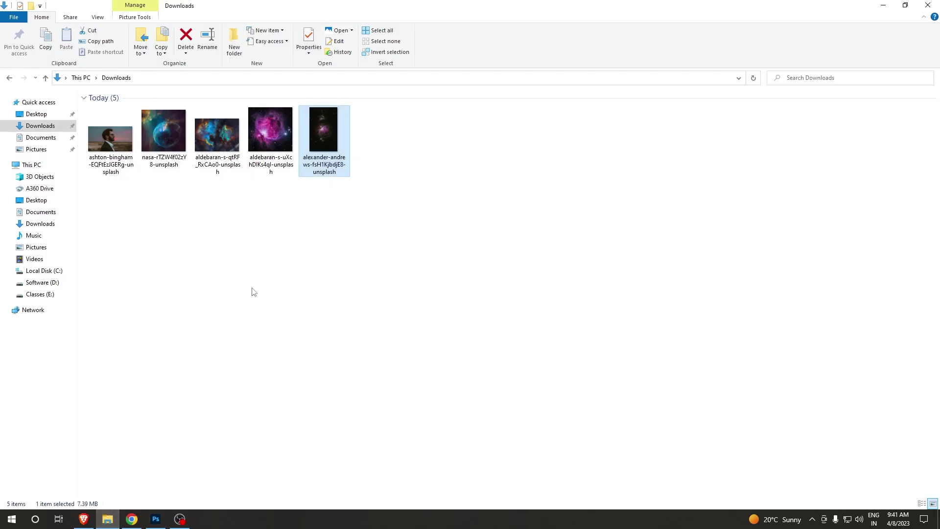
left_click(109, 142)
mouse_move(107, 149)
left_mouse_down()
mouse_move(339, 468)
mouse_move(447, 292)
left_mouse_up()
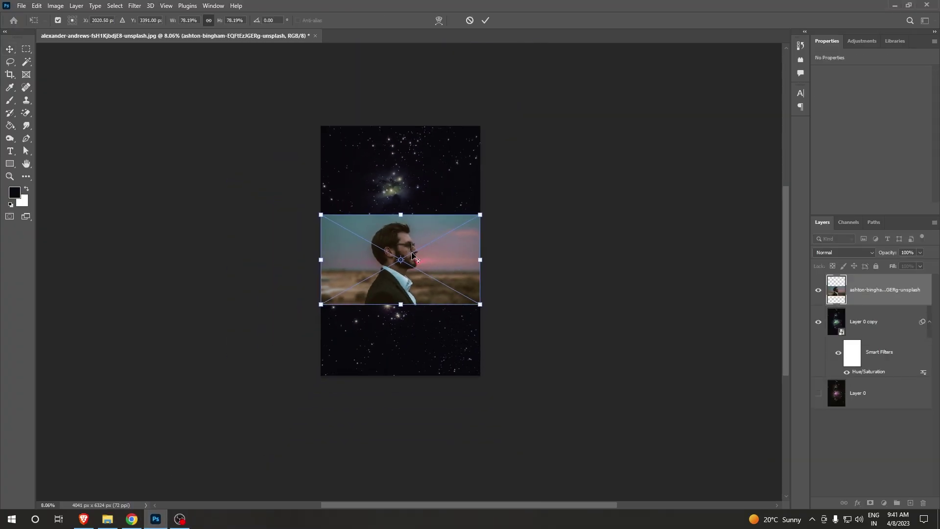
Flip the portrait horizontally, enlarge it to the canvas bottom, commit, and shift it left
right_click(411, 234)
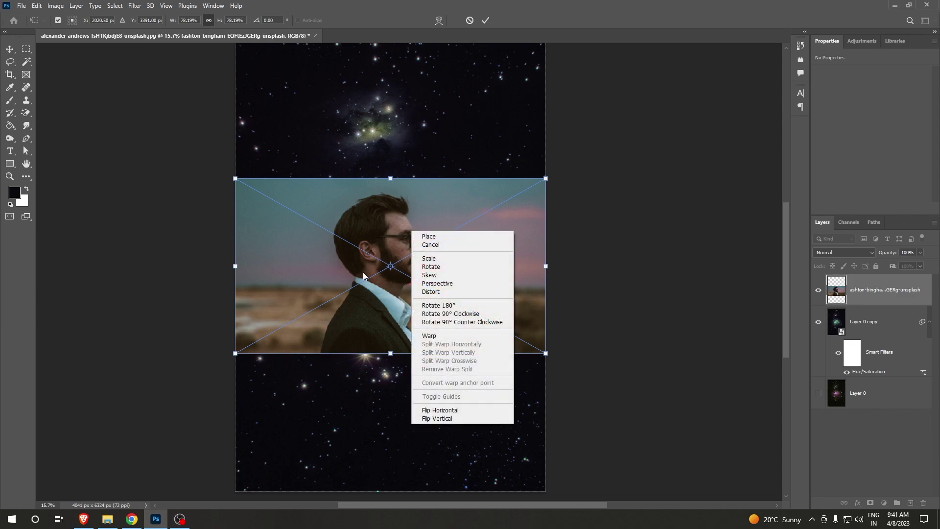
left_click(430, 411)
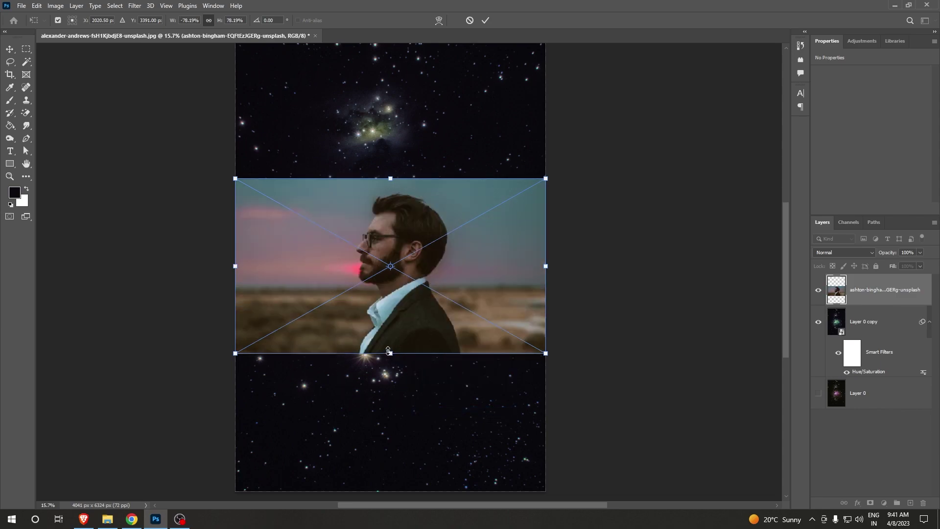
left_click_drag(389, 353, 390, 494)
scroll(401, 266, "down", 2)
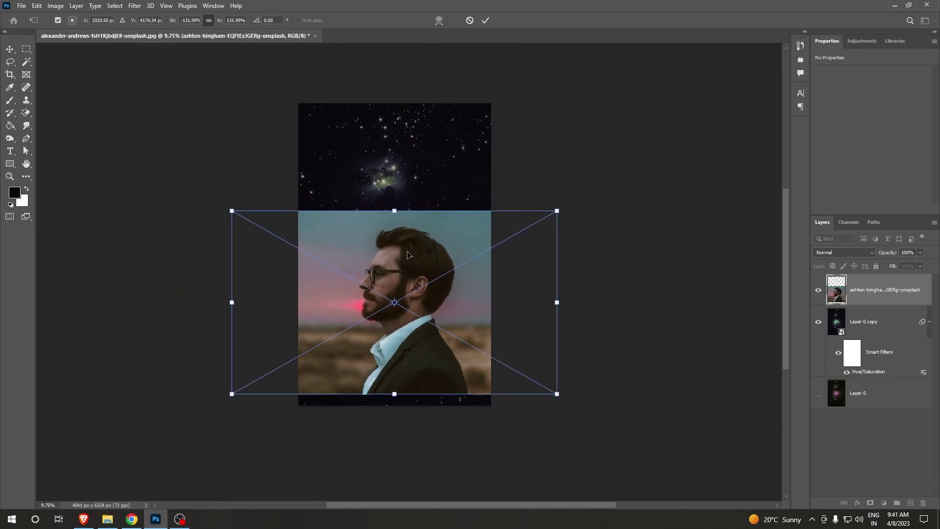
left_click_drag(409, 255, 419, 206)
left_click_drag(408, 347, 410, 409)
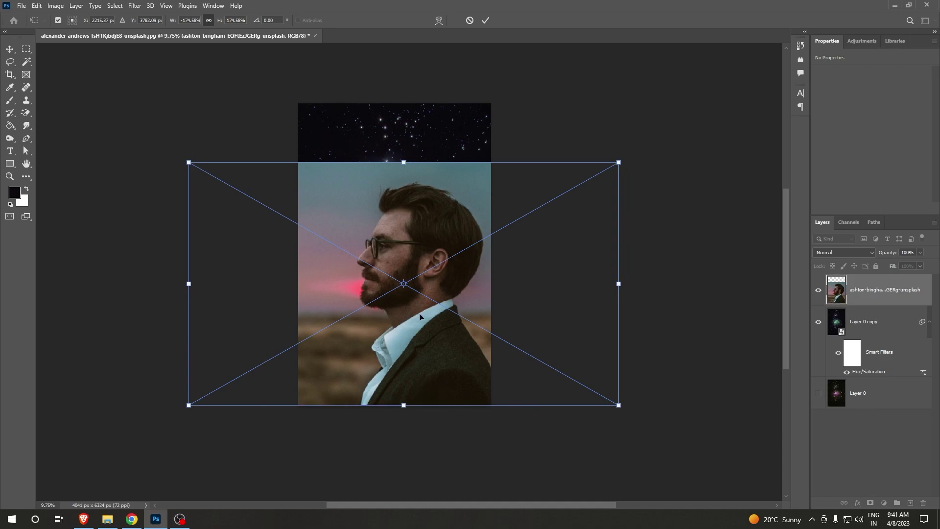
left_click_drag(438, 257, 450, 257)
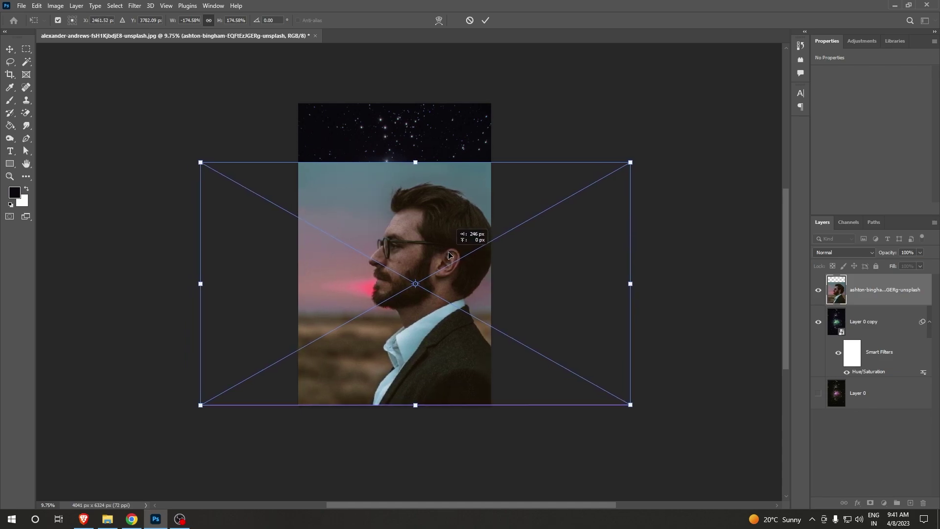
left_click(485, 20)
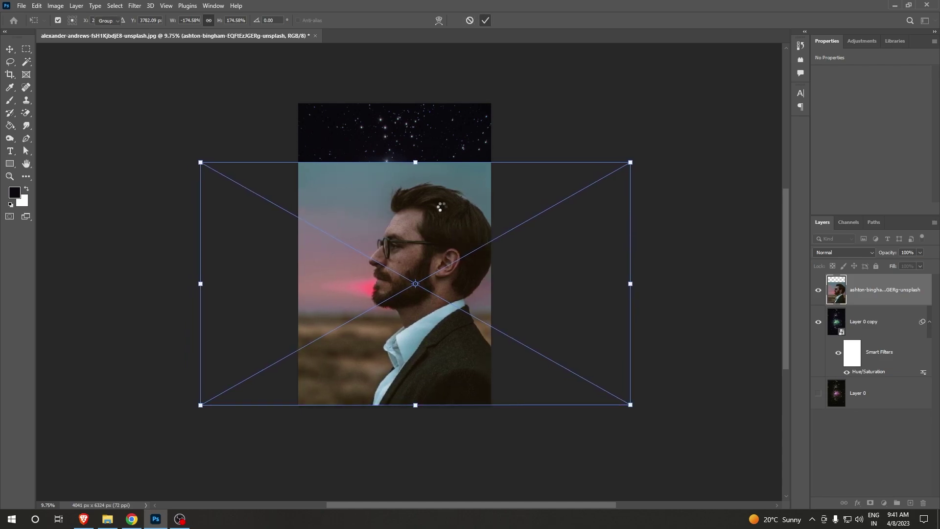
scroll(442, 252, "up", 1)
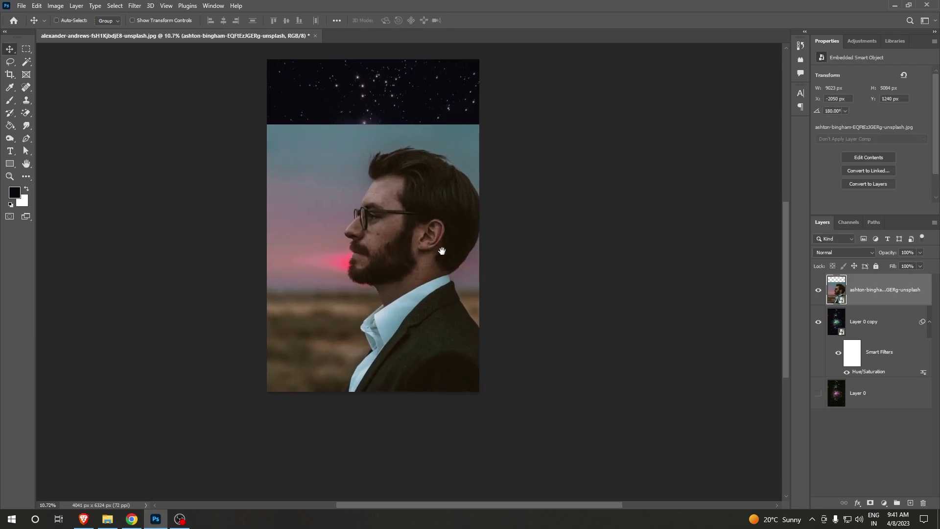
left_click_drag(441, 235, 418, 235)
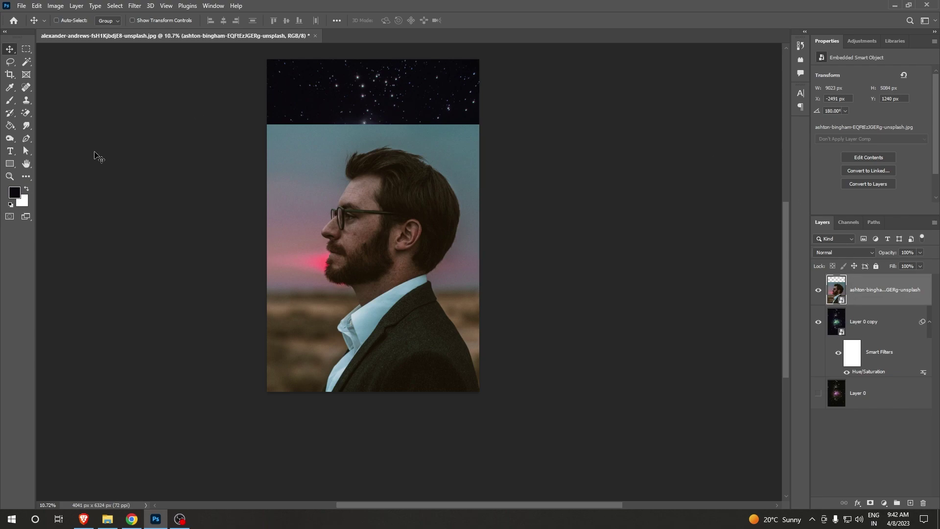
Choose the Object Selection Tool in Rectangle mode
left_click(27, 63)
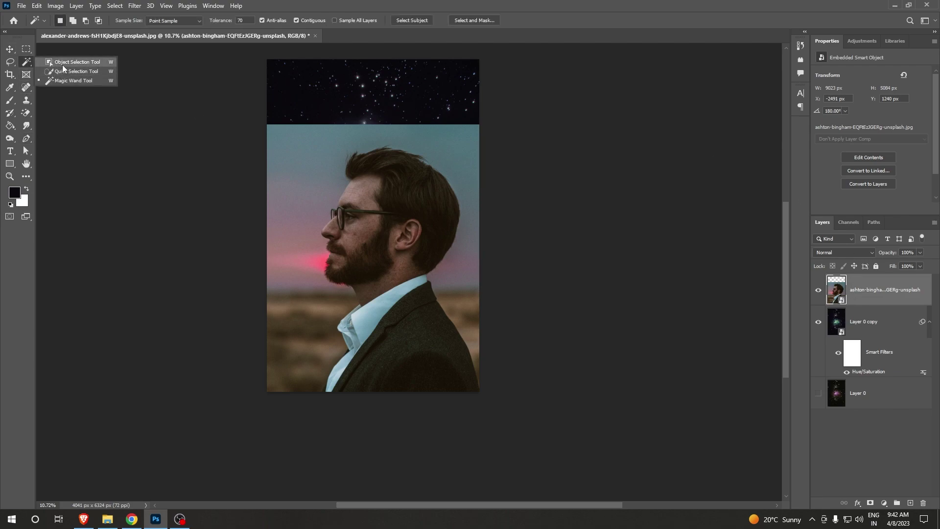
left_click(64, 63)
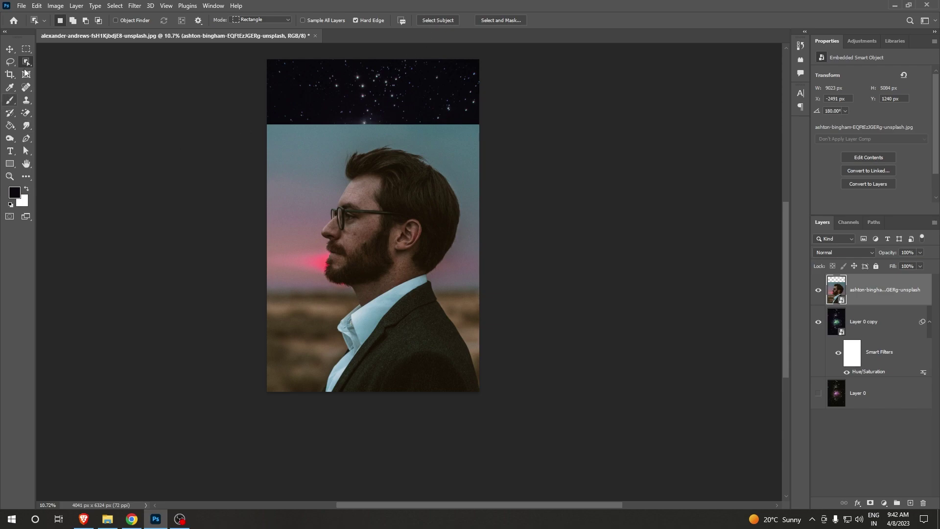
left_click(251, 20)
left_click(245, 28)
Box-select the man from hair to shoulders and zoom in on the selection
left_click_drag(313, 133, 483, 394)
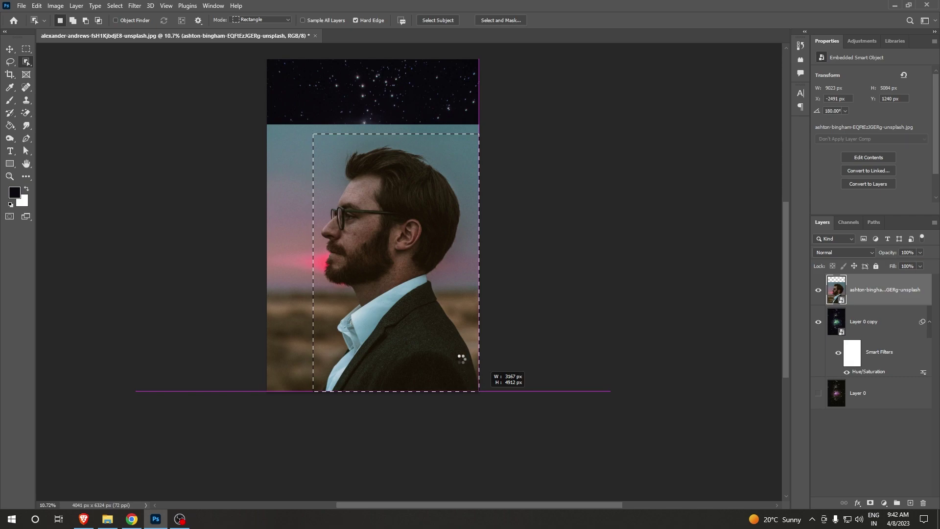
left_click_drag(480, 391, 480, 392)
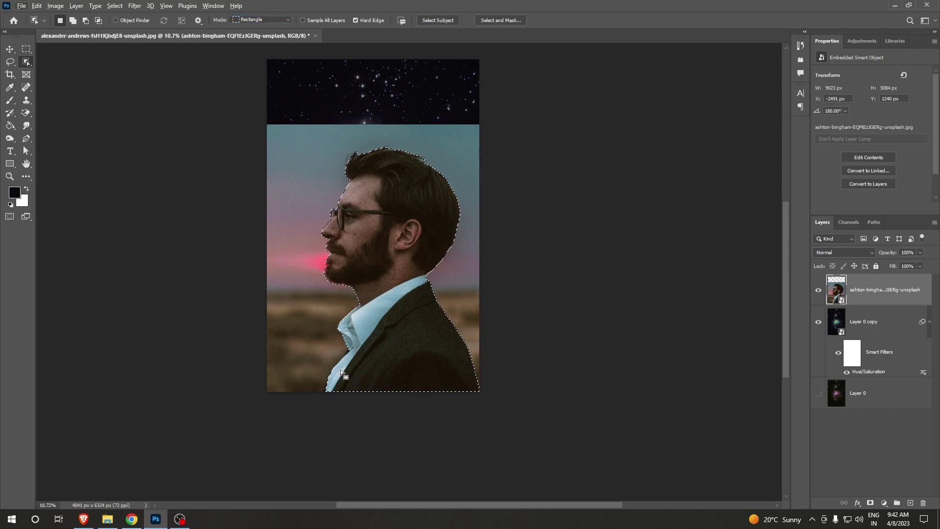
scroll(345, 373, "up", 3)
scroll(340, 371, "up", 3)
scroll(384, 332, "down", 5)
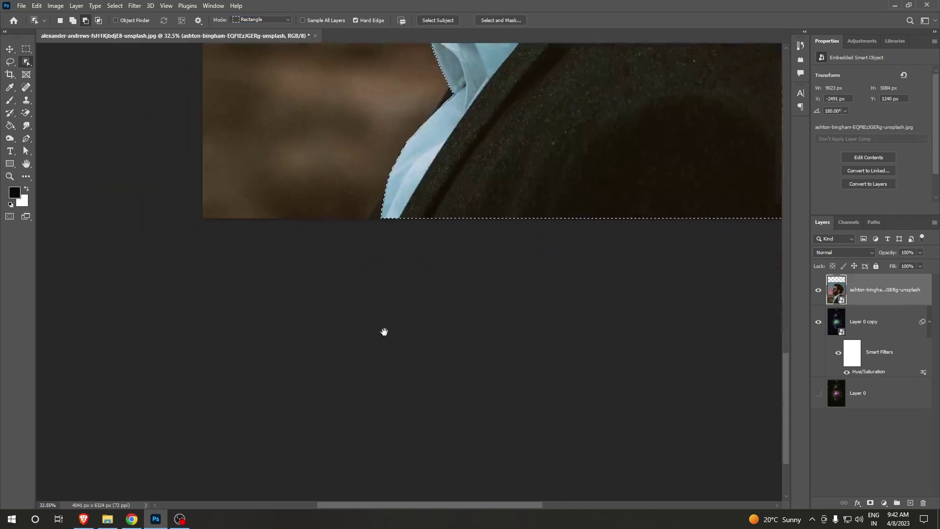
scroll(384, 332, "down", 2)
scroll(418, 73, "down", 1)
scroll(506, 88, "up", 2)
scroll(361, 197, "up", 2)
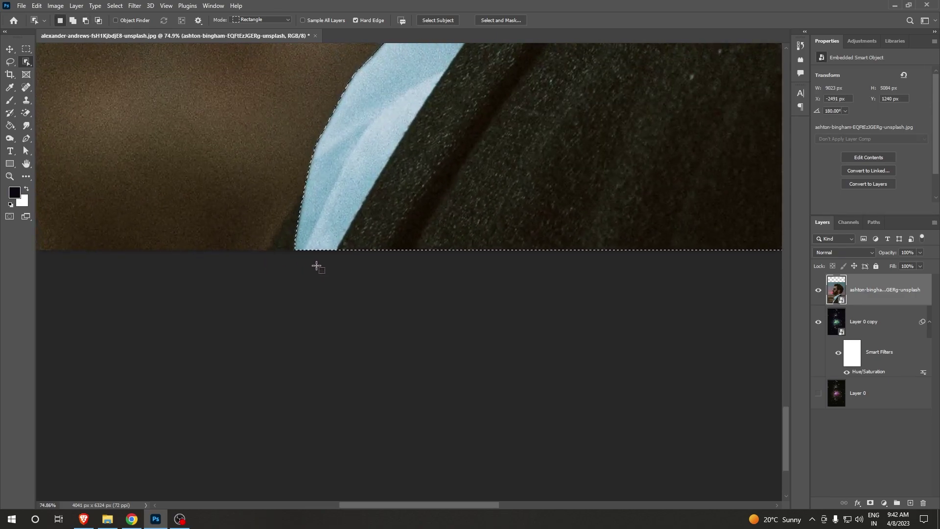
right_click(26, 61)
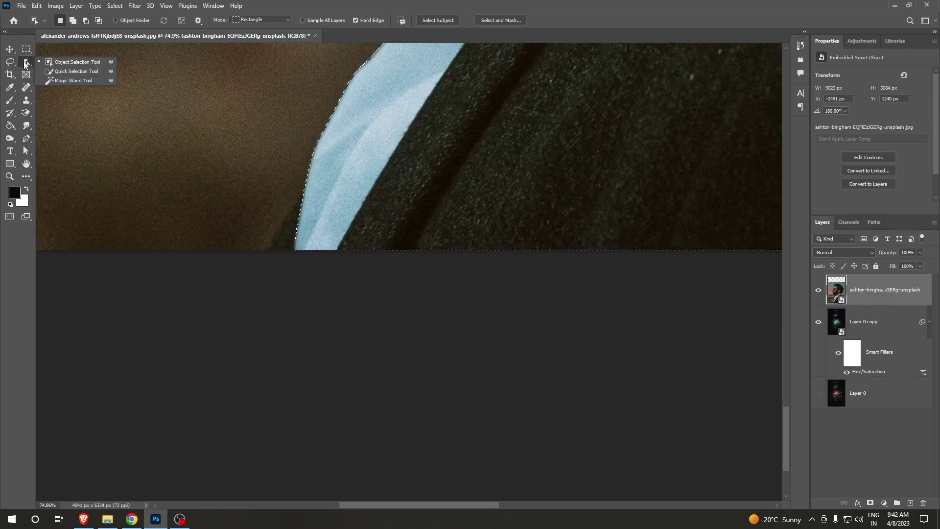
With a larger Quick Selection brush, extend the selection along the collar's lower edge
left_click(68, 71)
key("bracketright")
key("bracketright")
left_click_drag(319, 235, 301, 265)
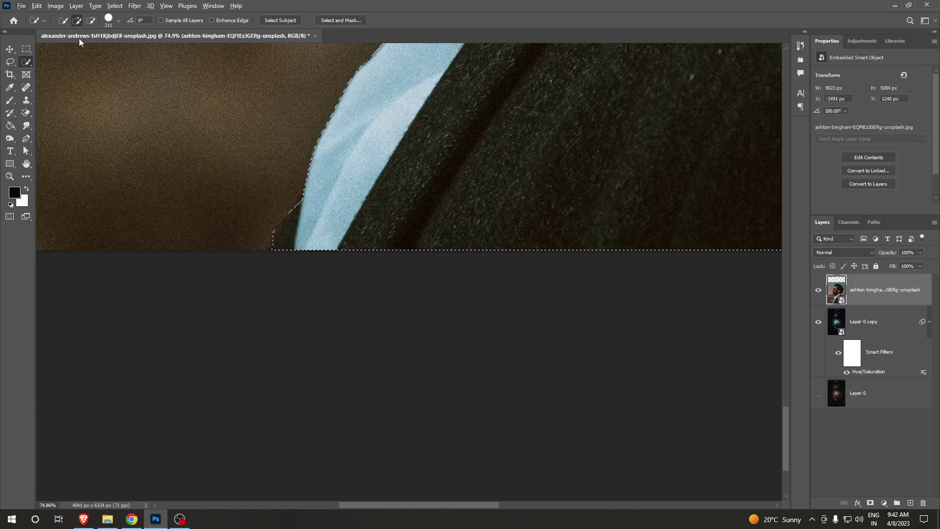
left_click(88, 21)
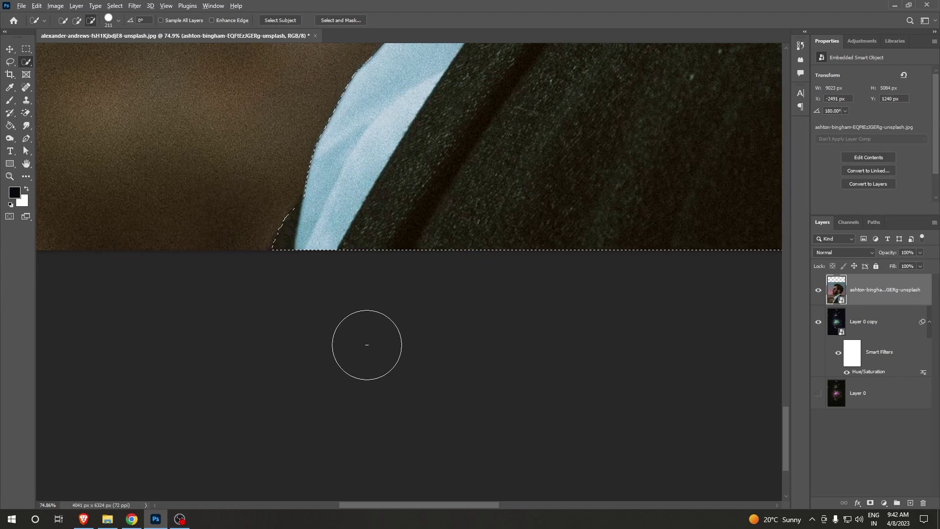
Adjust the selection to follow the shirt collar
scroll(368, 340, "down", 2)
left_click_drag(510, 174, 448, 312)
scroll(448, 313, "up", 2)
scroll(431, 273, "up", 2)
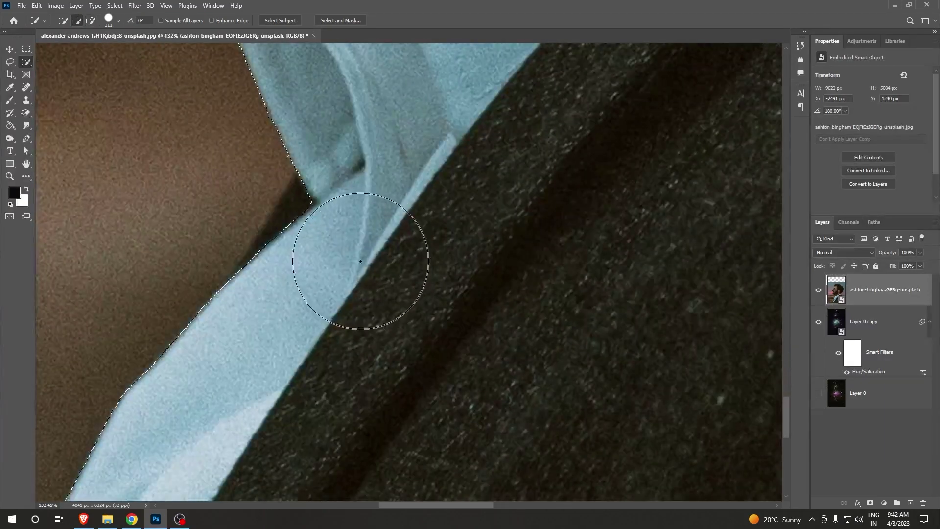
left_click_drag(346, 235, 300, 297)
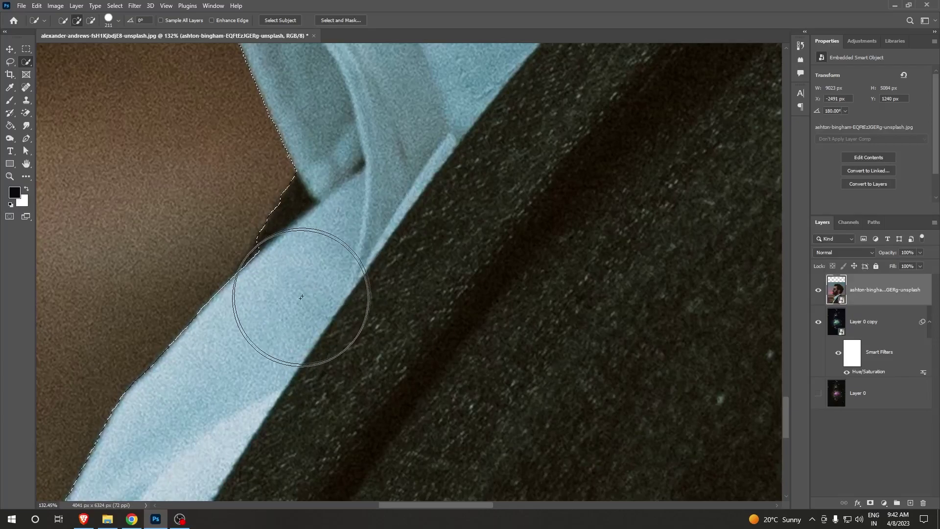
Zoom out and inspect the selection edge around the whole head
scroll(325, 304, "down", 2)
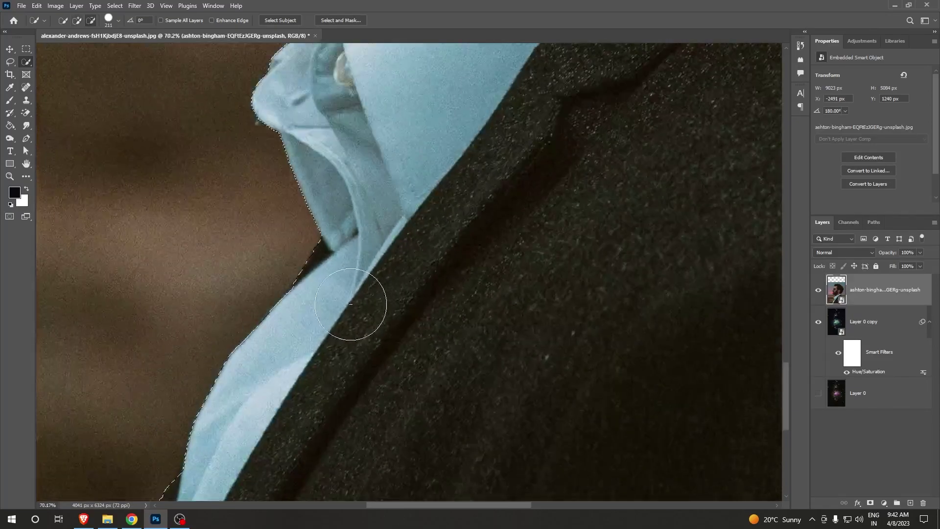
scroll(326, 306, "down", 1)
scroll(420, 157, "down", 1)
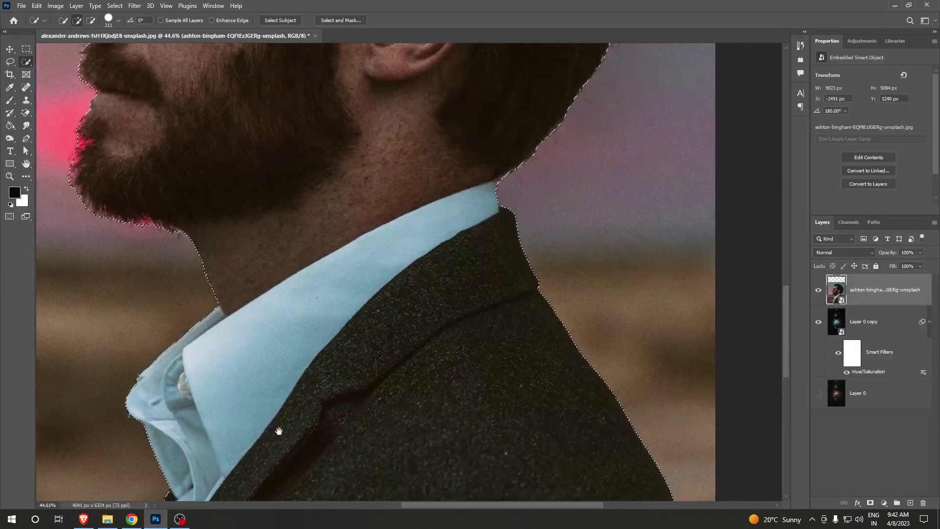
left_click_drag(382, 211, 409, 431)
left_click_drag(447, 280, 484, 400)
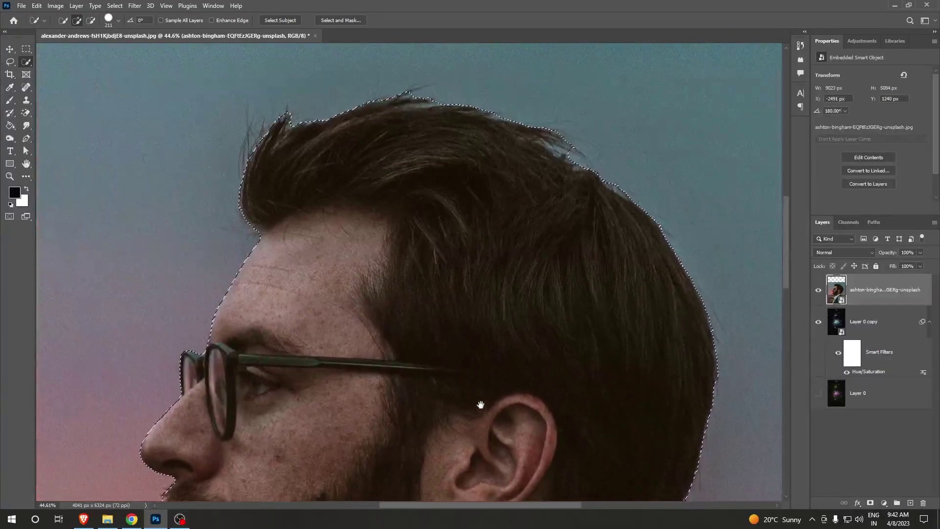
left_click_drag(521, 290, 539, 218)
scroll(539, 219, "down", 2)
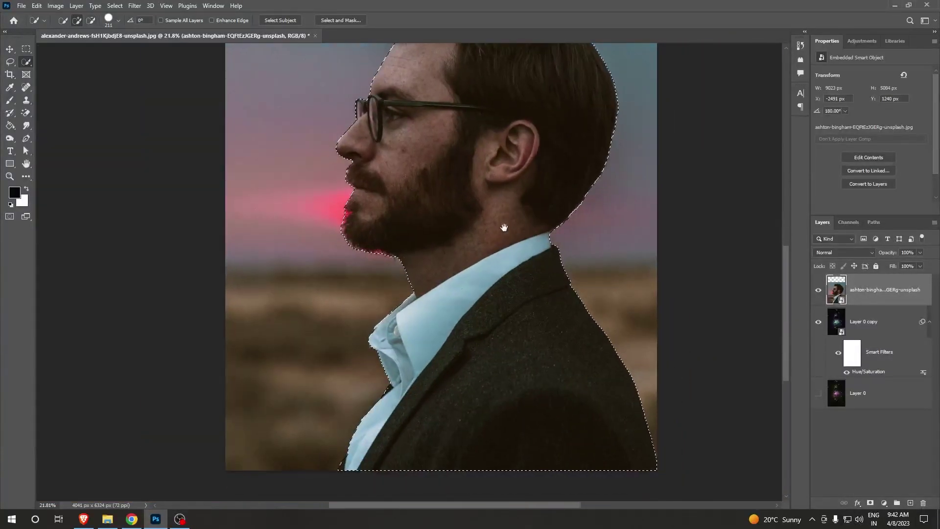
scroll(504, 225, "down", 1)
Add a layer mask from the selection so only the man remains visible
left_click(870, 503)
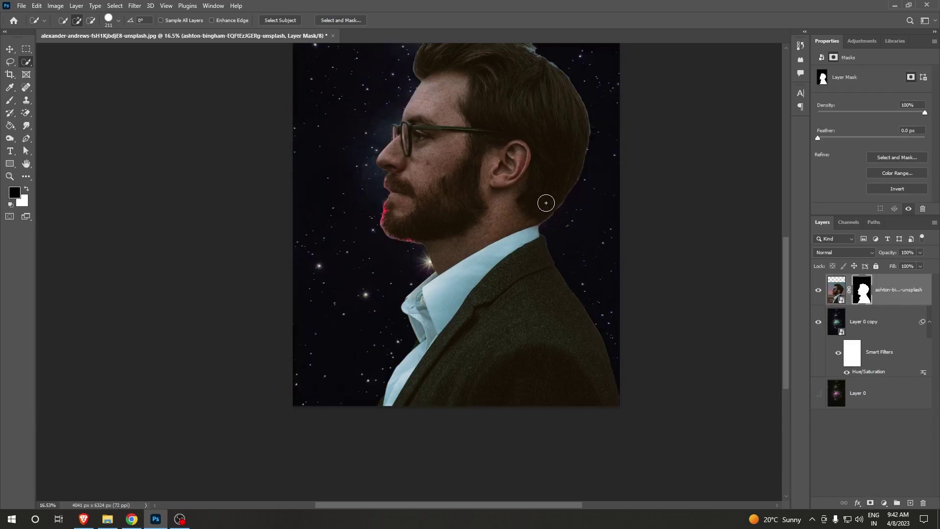
scroll(546, 199, "up", 2)
left_click_drag(559, 352, 573, 416)
Paint the missing hair back along the hairline, then open Select and Mask
scroll(573, 416, "up", 1)
scroll(566, 304, "up", 1)
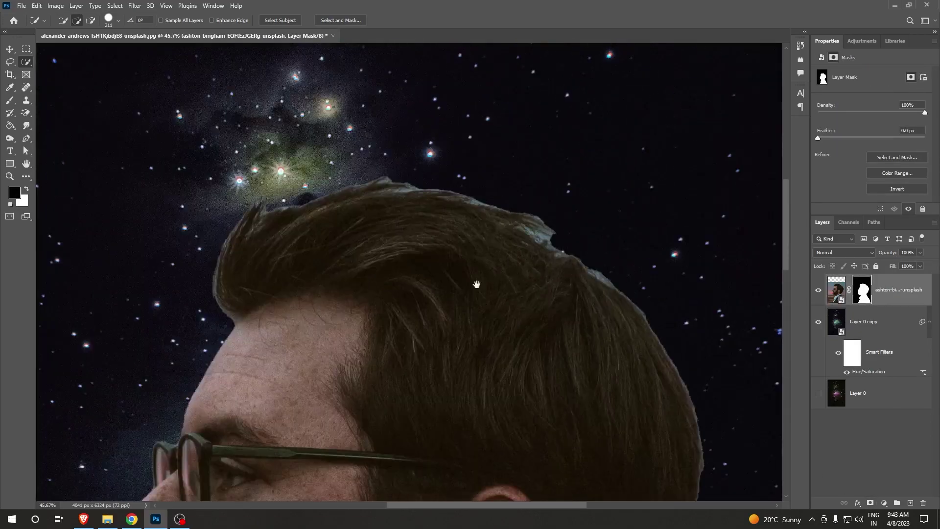
left_click_drag(470, 275, 518, 255)
mouse_move(318, 204)
left_mouse_down()
mouse_move(265, 261)
mouse_move(262, 231)
left_mouse_up()
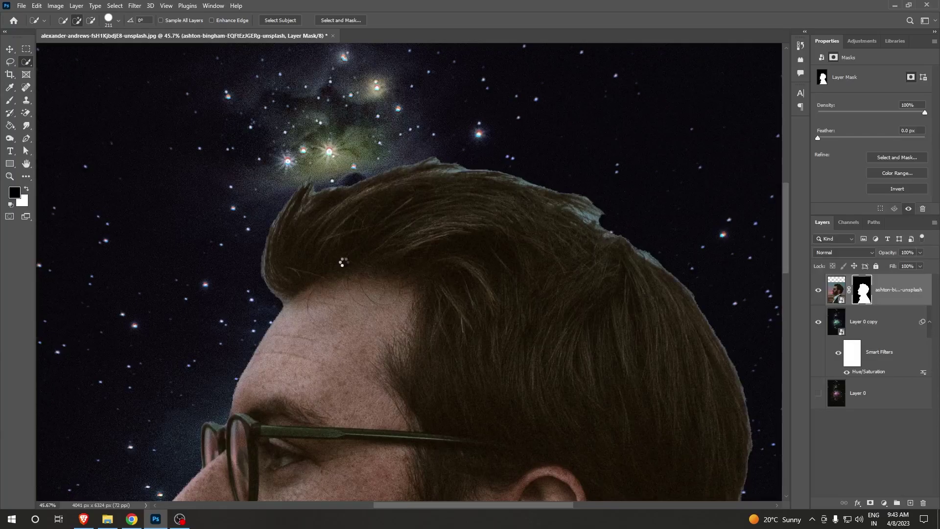
key("ctrl+alt+r")
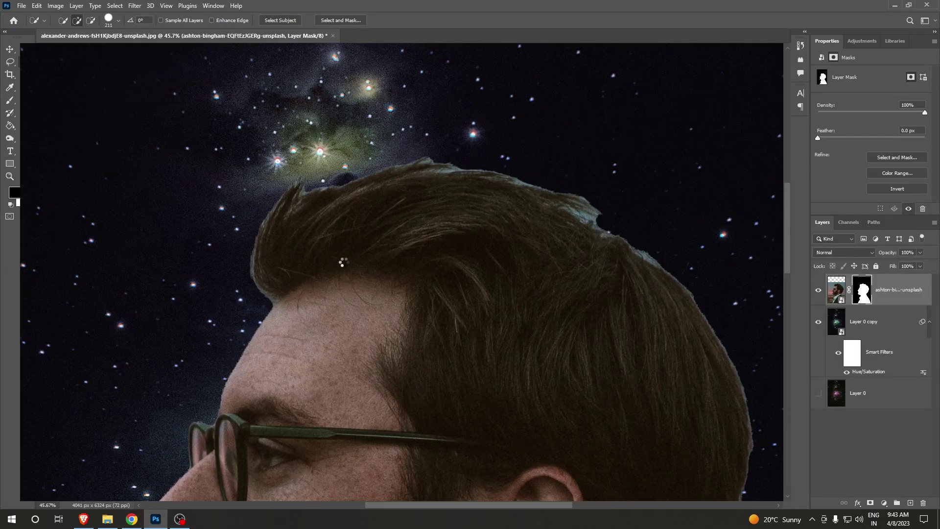
Choose the Refine Edge Brush and brush along the hair and neck edge
scroll(264, 217, "up", 3)
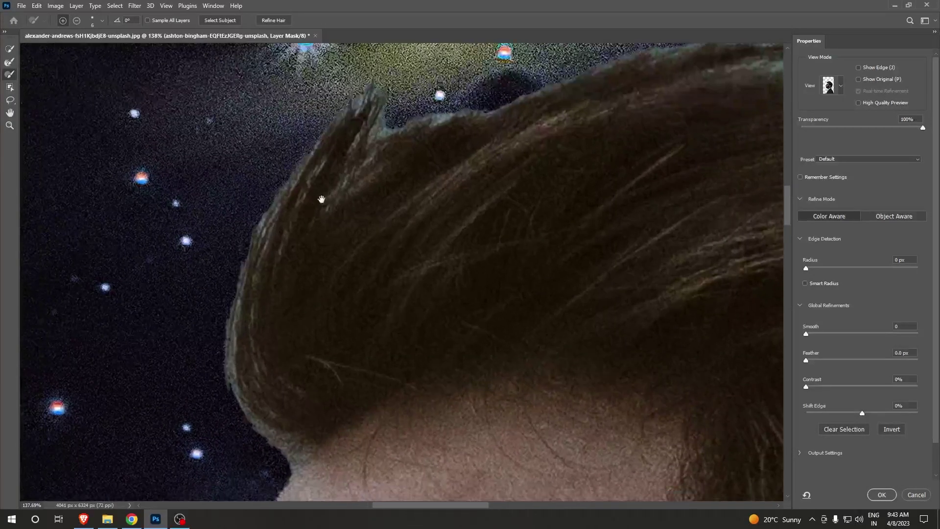
scroll(322, 197, "up", 3)
left_click(9, 64)
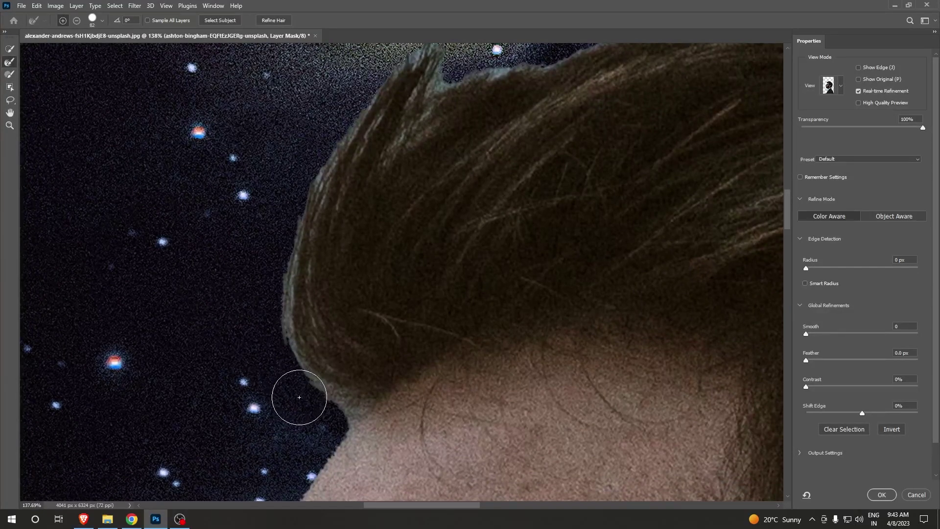
mouse_move(341, 400)
left_mouse_down()
mouse_move(259, 309)
mouse_move(296, 371)
mouse_move(283, 204)
mouse_move(294, 266)
left_mouse_up()
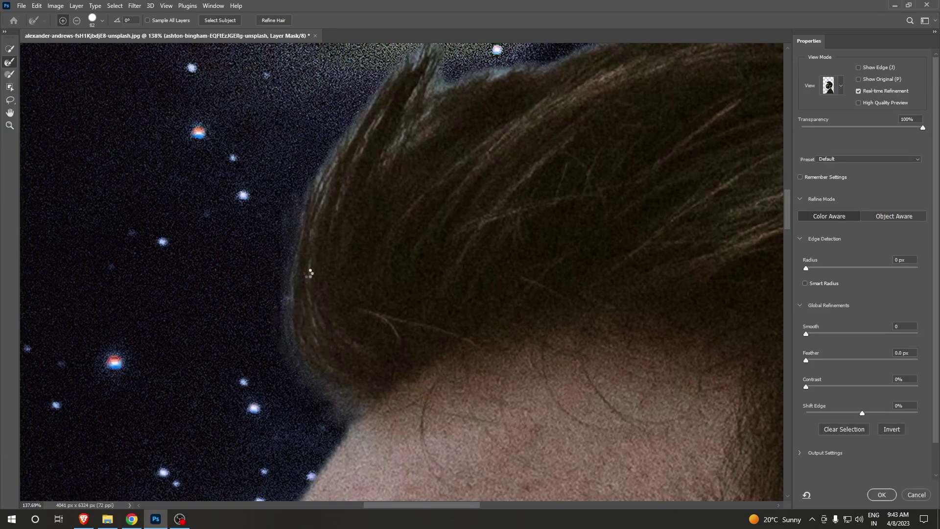
Refine the mask around the hair tip and along the crown
mouse_move(380, 172)
left_mouse_down()
mouse_move(332, 385)
mouse_move(415, 139)
left_mouse_up()
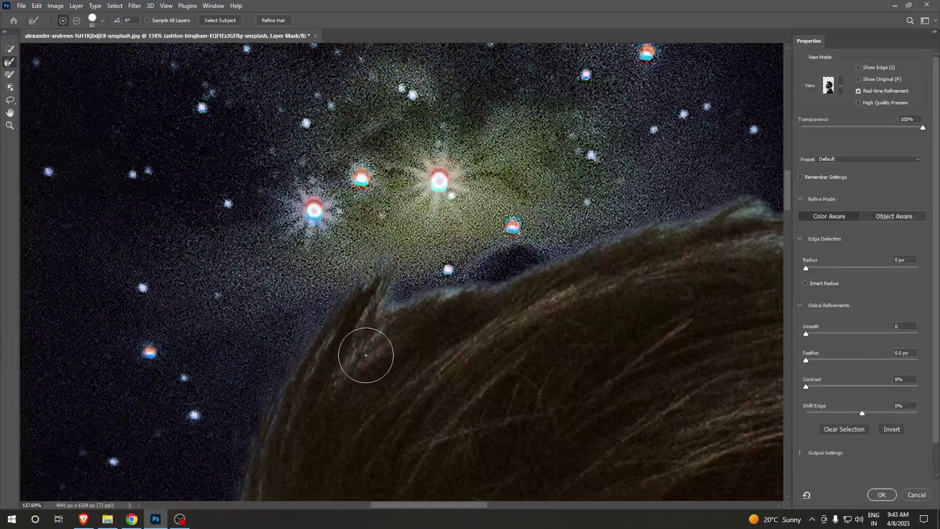
left_click_drag(422, 254, 375, 348)
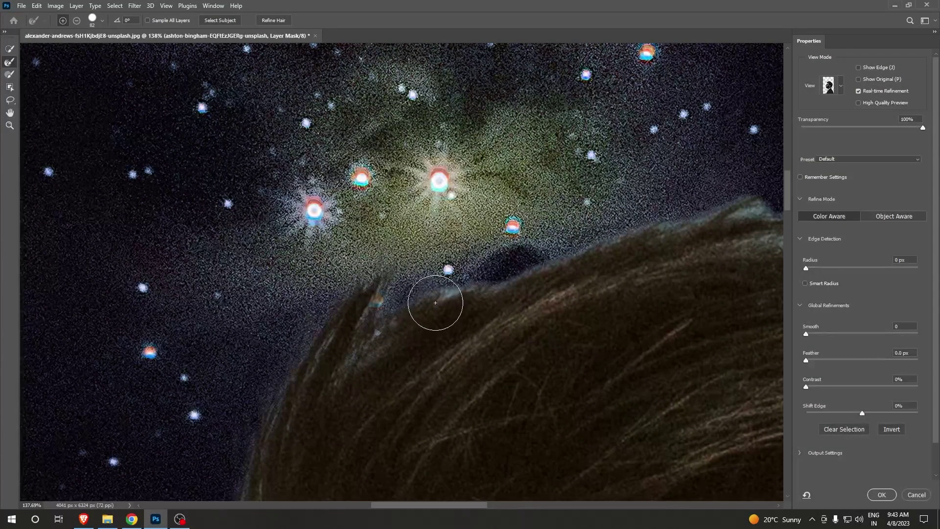
left_click_drag(435, 303, 515, 252)
mouse_move(497, 288)
left_mouse_down()
mouse_move(640, 204)
mouse_move(618, 241)
mouse_move(760, 199)
left_mouse_up()
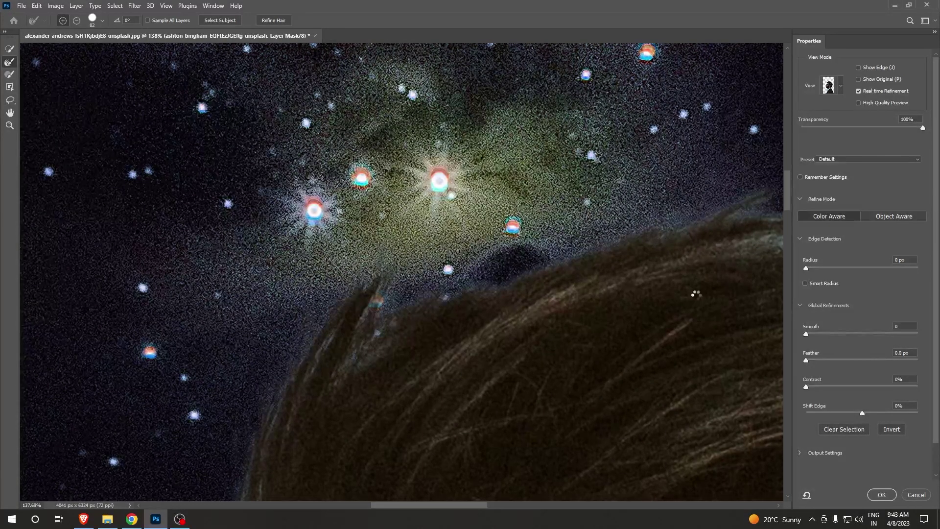
left_click_drag(531, 259, 441, 266)
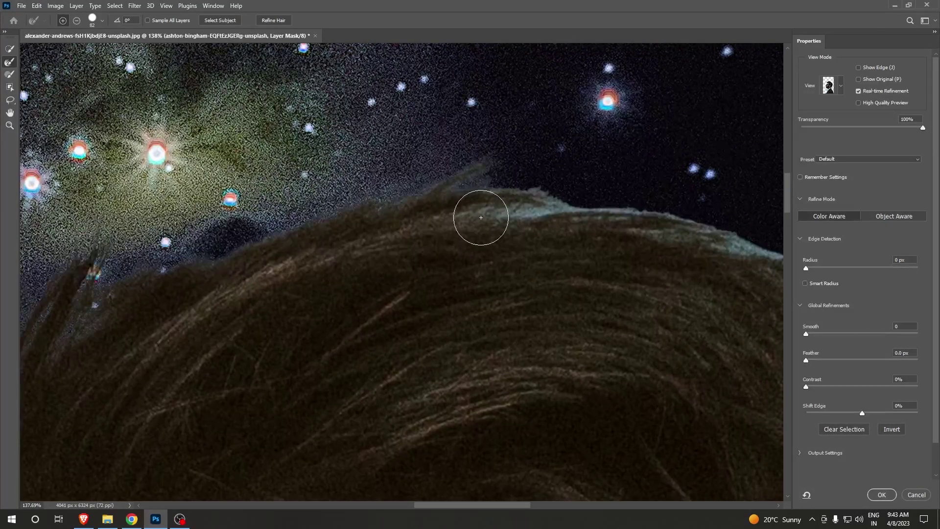
left_click_drag(639, 171, 573, 209)
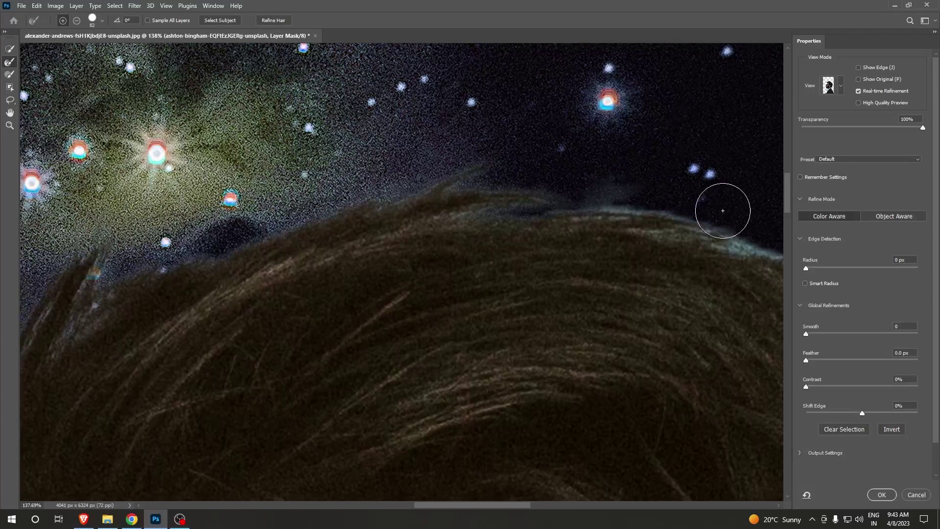
left_click_drag(723, 210, 646, 222)
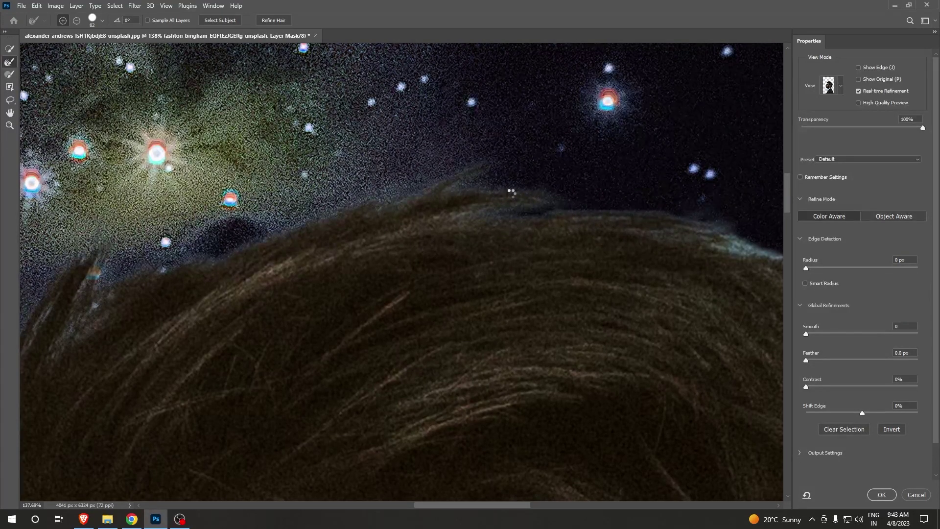
Refine the chin and beard edges, cleaning up the pink fringe
scroll(500, 180, "down", 2)
scroll(500, 180, "down", 1)
scroll(495, 178, "down", 3)
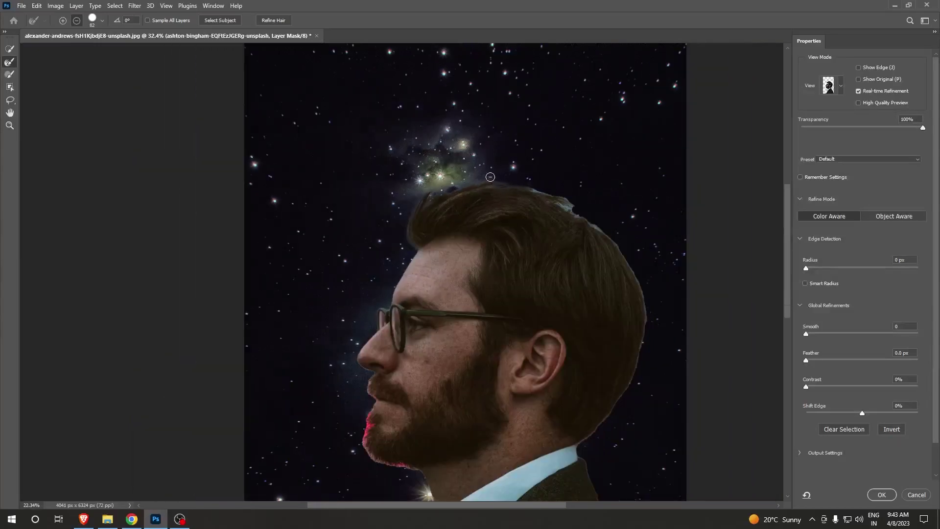
scroll(487, 182, "down", 1)
scroll(441, 255, "up", 2)
scroll(409, 272, "up", 2)
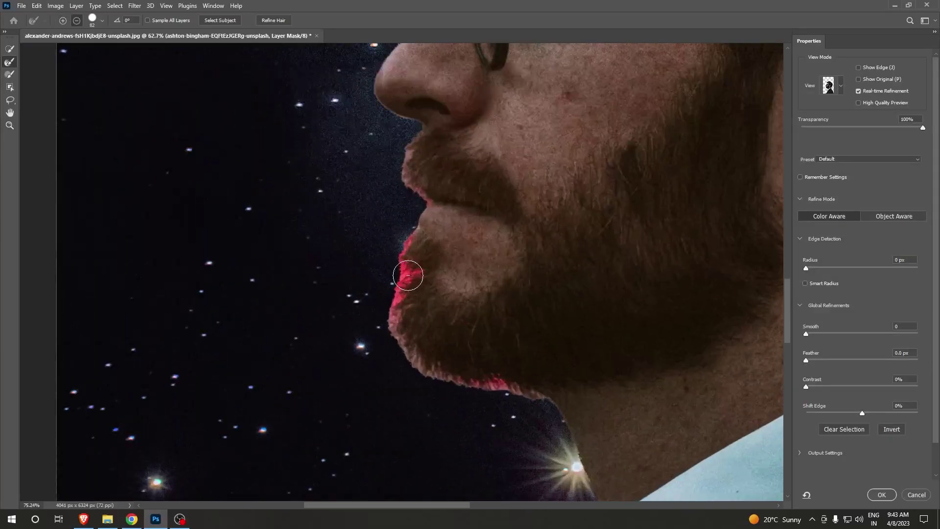
scroll(380, 275, "up", 1)
left_click_drag(400, 246, 361, 246)
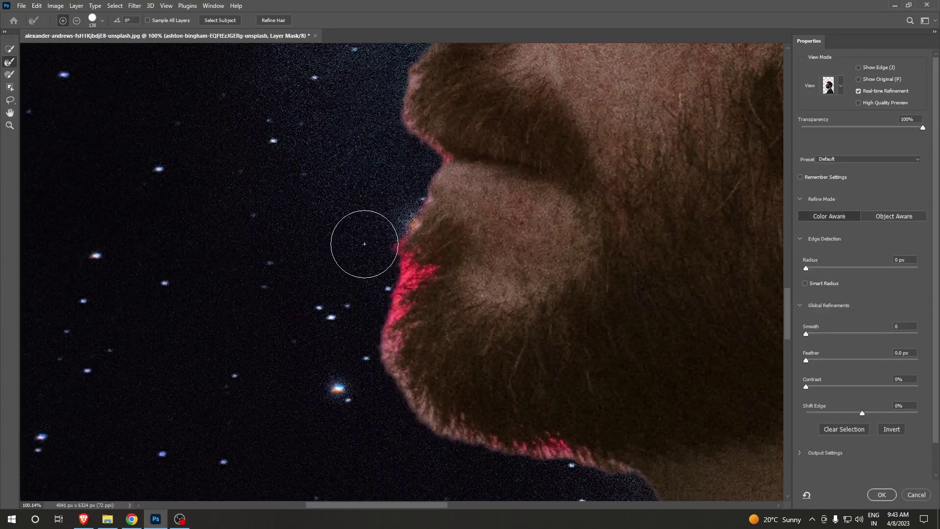
left_click_drag(404, 283, 367, 283)
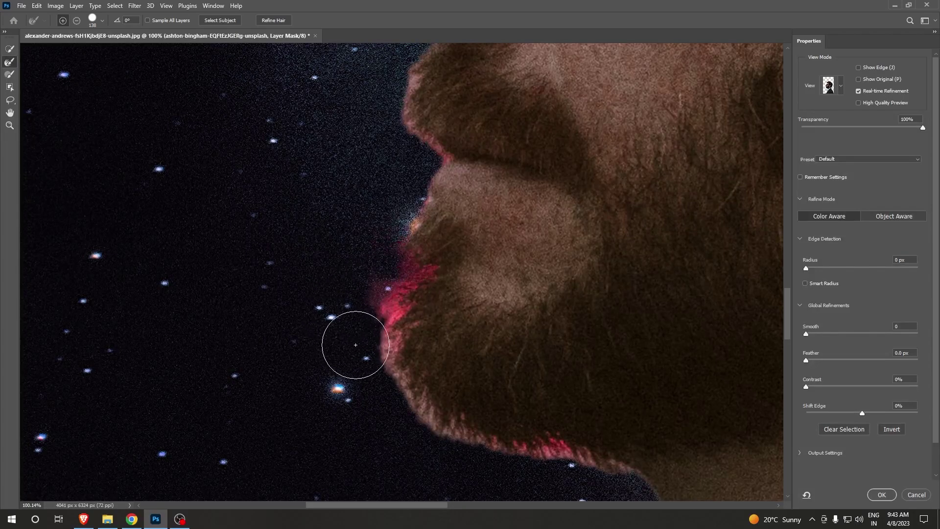
mouse_move(370, 343)
left_mouse_down()
mouse_move(362, 359)
mouse_move(422, 409)
left_mouse_up()
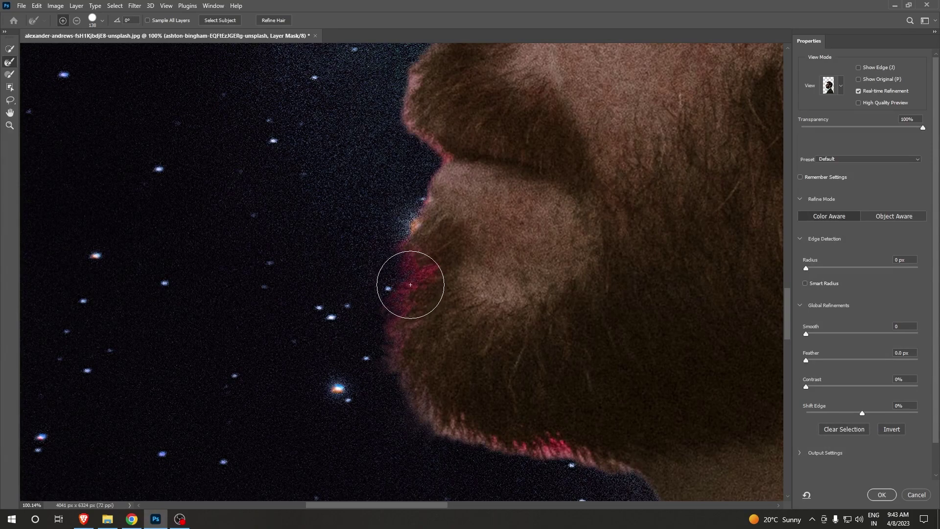
left_click_drag(410, 284, 424, 280)
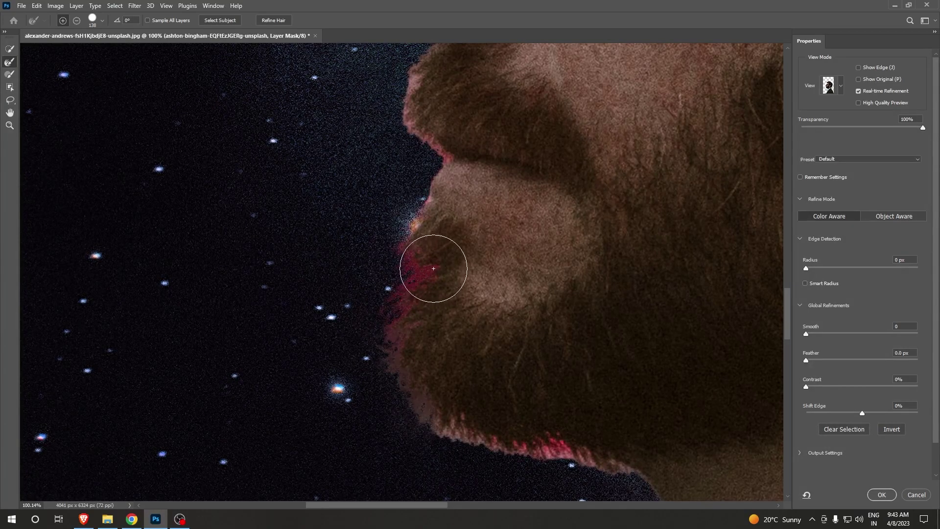
Refine the lower chin and jawline fringe, then raise Smooth slightly
left_click_drag(414, 454, 444, 414)
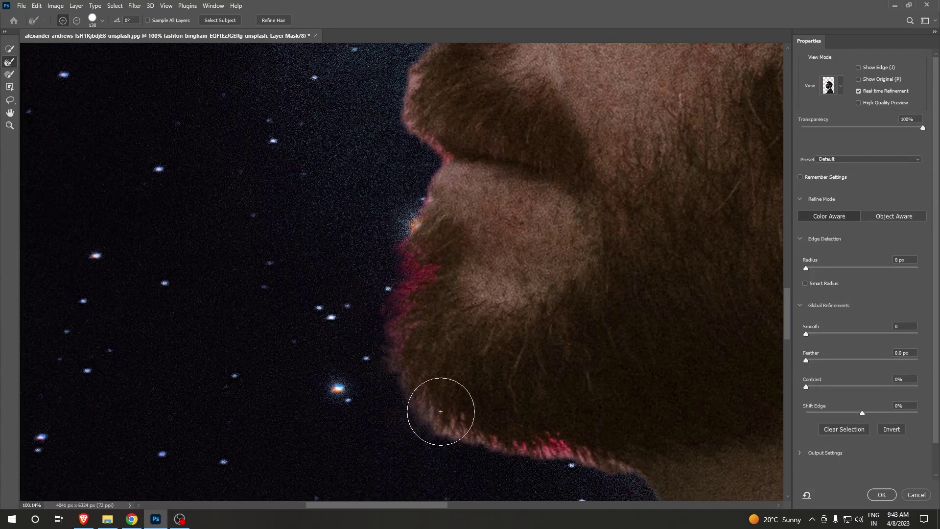
left_click_drag(504, 456, 442, 369)
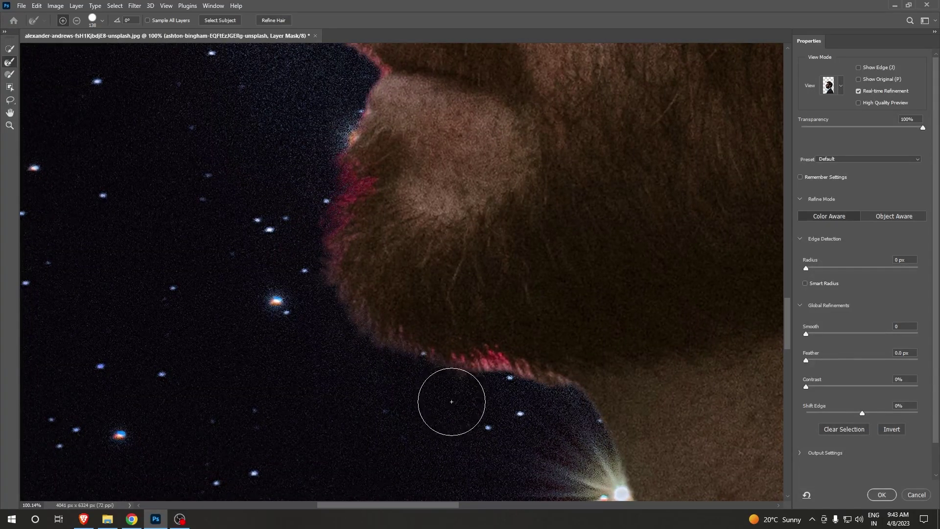
left_click_drag(488, 363, 509, 388)
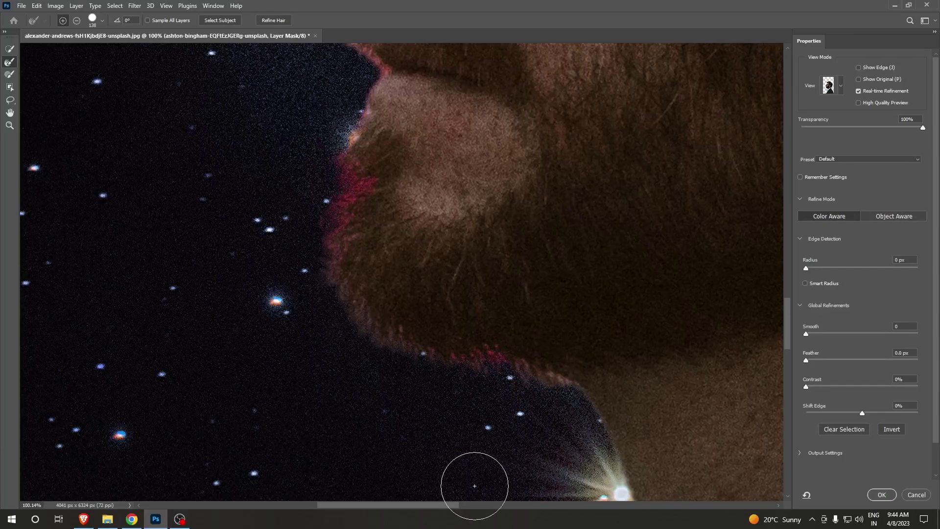
left_click_drag(475, 486, 366, 324)
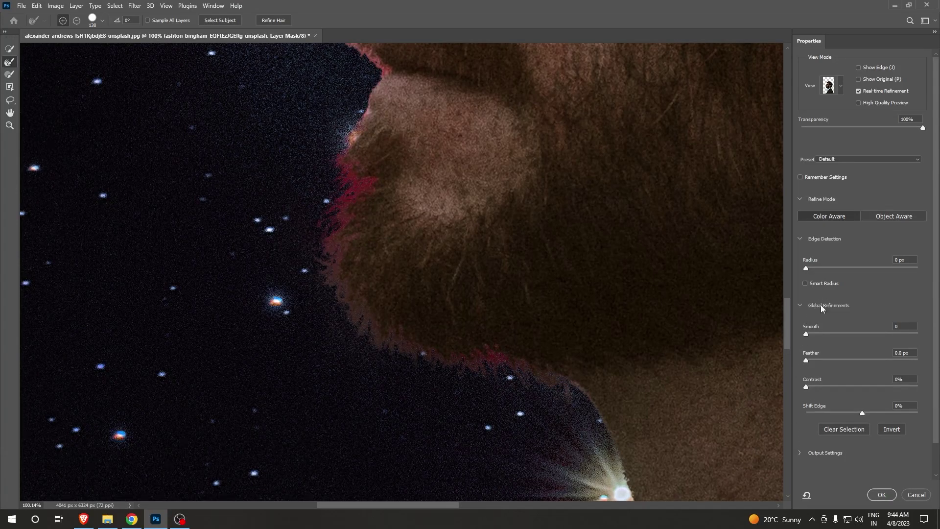
left_click_drag(807, 334, 813, 334)
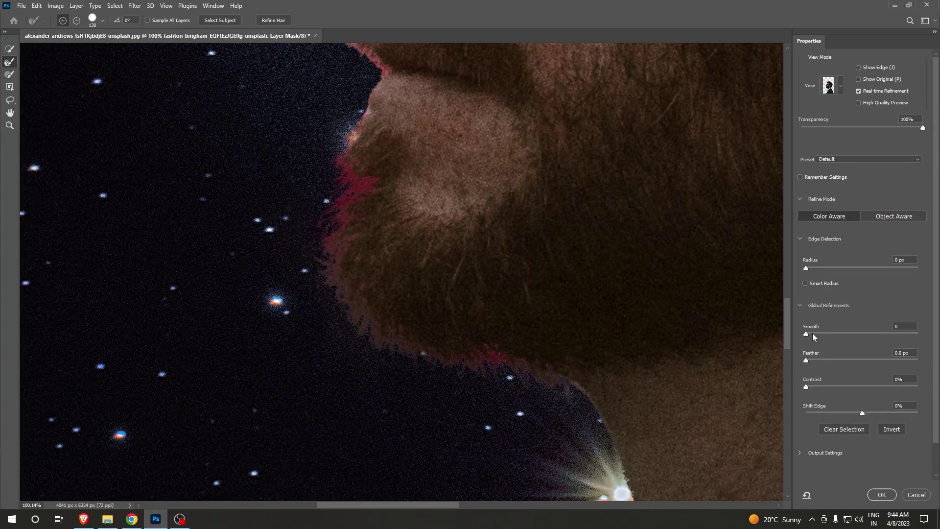
Set Smooth to 12 with a slight feather and apply the refined mask
left_click(816, 361)
left_click(820, 333)
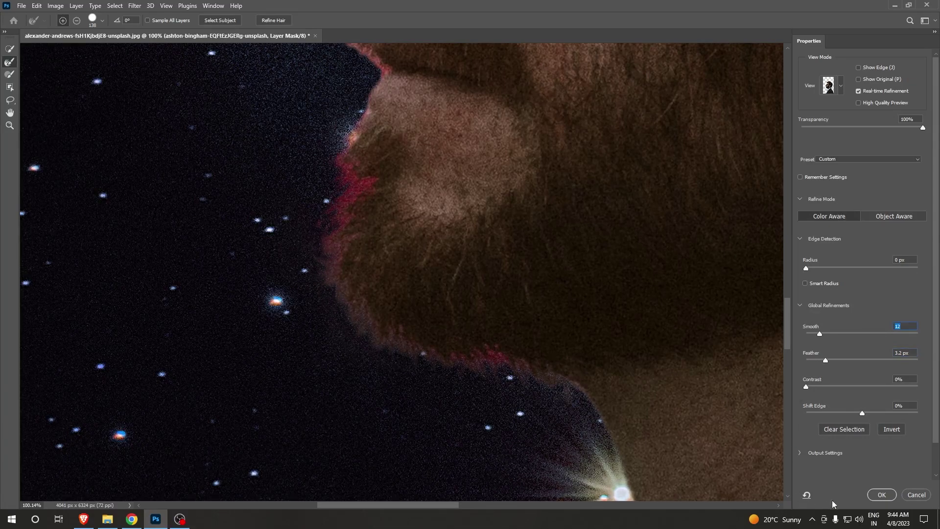
left_click(881, 494)
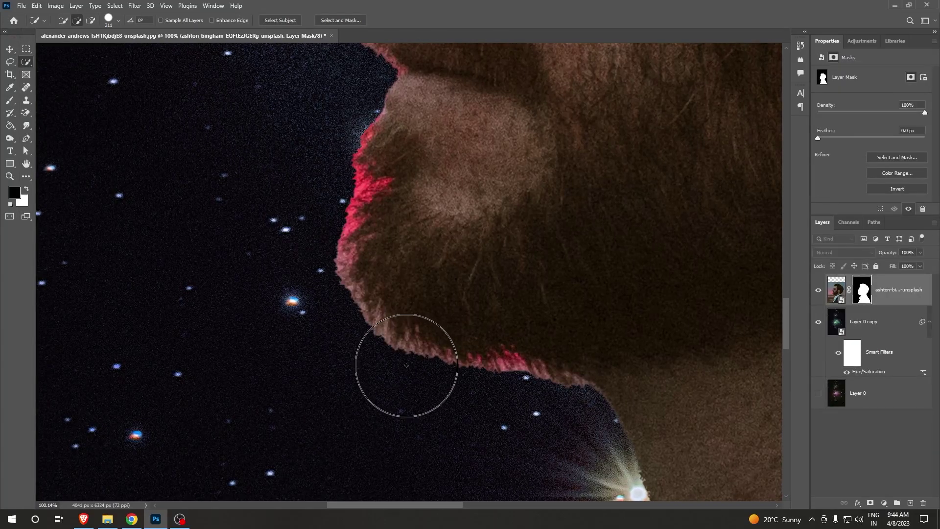
Select the Burn tool and darken the red fringe along the lips and chin
scroll(405, 365, "down", 5)
scroll(400, 392, "down", 3)
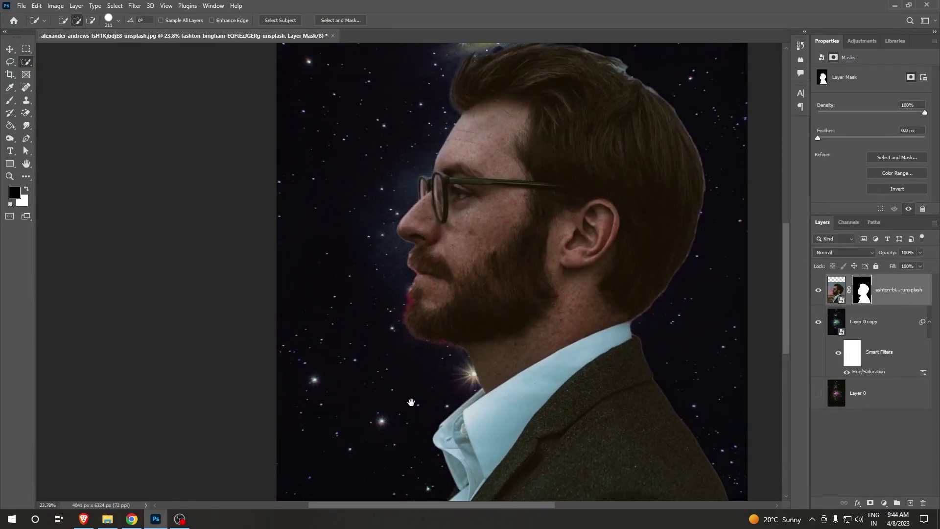
scroll(422, 373, "up", 1)
scroll(412, 343, "up", 3)
scroll(405, 300, "up", 2)
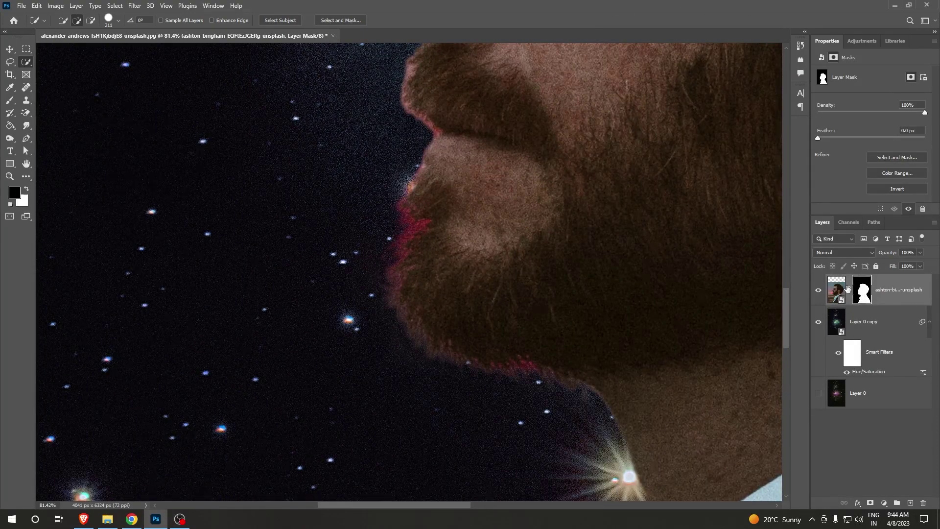
left_click(8, 140)
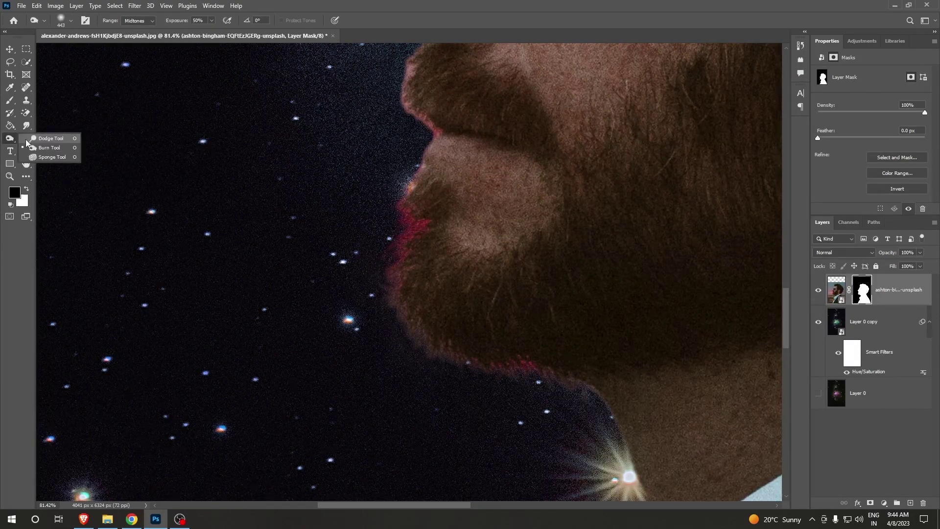
left_click(41, 148)
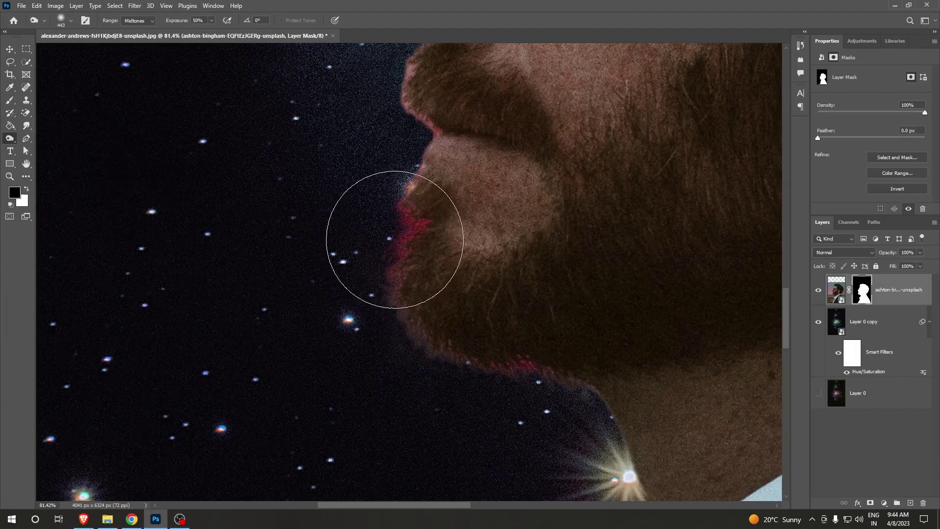
mouse_move(358, 265)
left_mouse_down()
mouse_move(414, 368)
mouse_move(453, 378)
left_mouse_up()
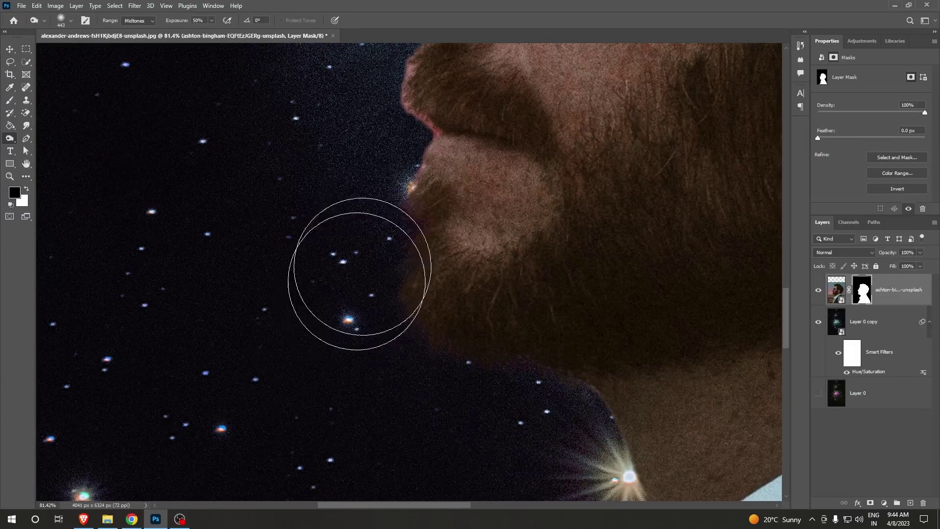
Pan over the nose, glasses and forehead up to the stars above the hair
mouse_move(441, 210)
left_mouse_down()
mouse_move(417, 357)
mouse_move(423, 390)
left_mouse_up()
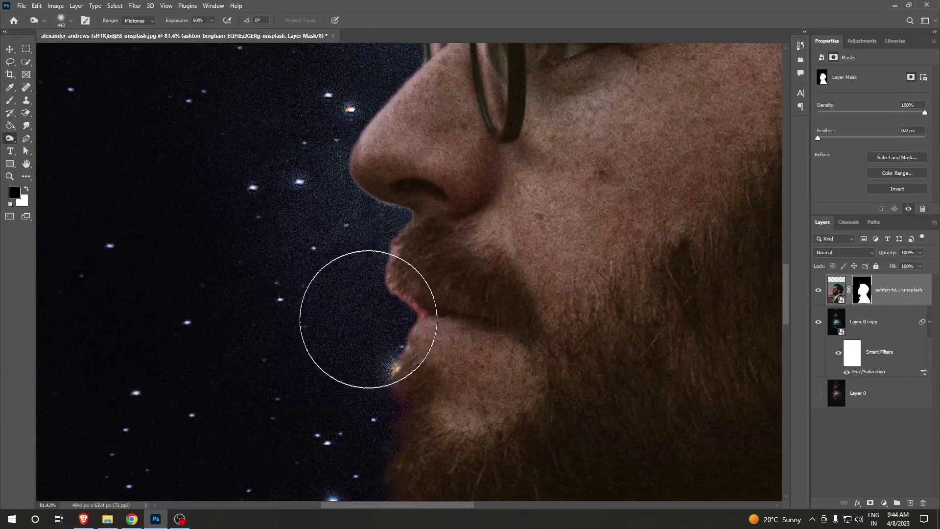
left_click_drag(390, 251, 424, 436)
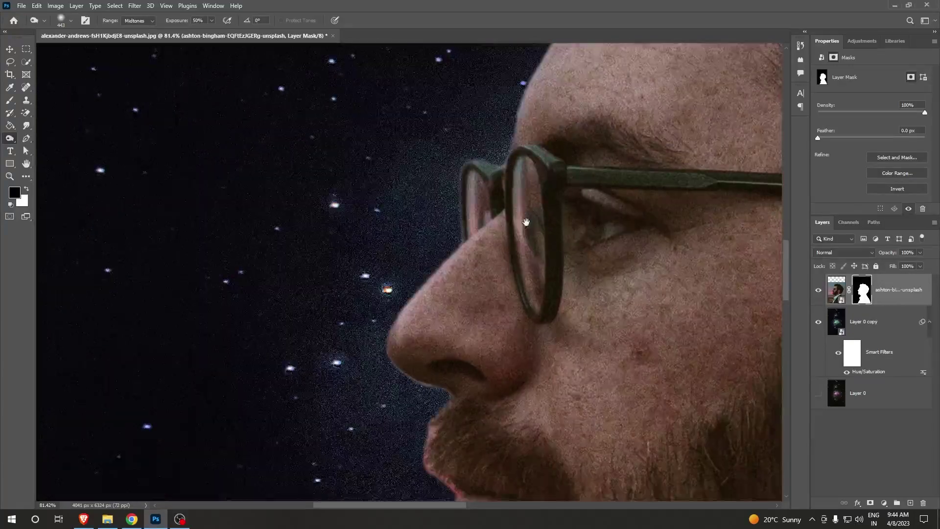
left_click_drag(504, 242, 343, 343)
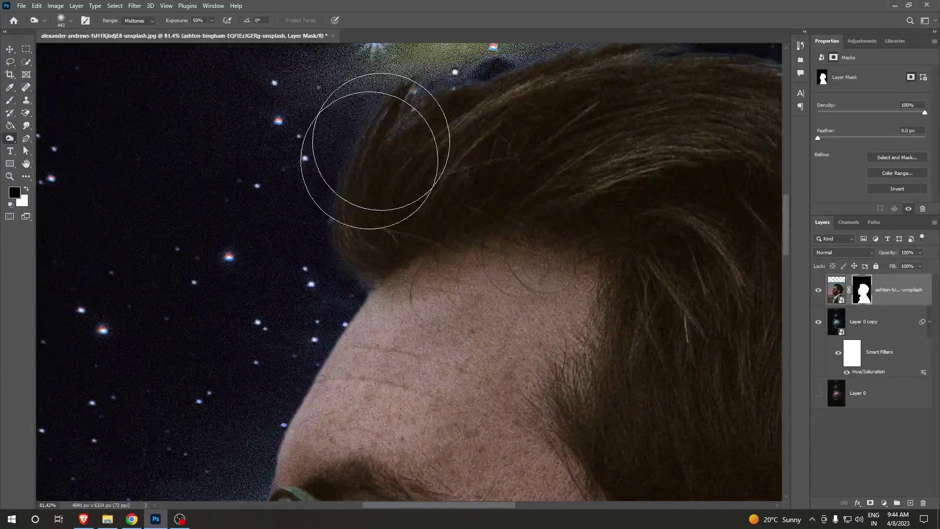
left_click_drag(374, 166, 280, 308)
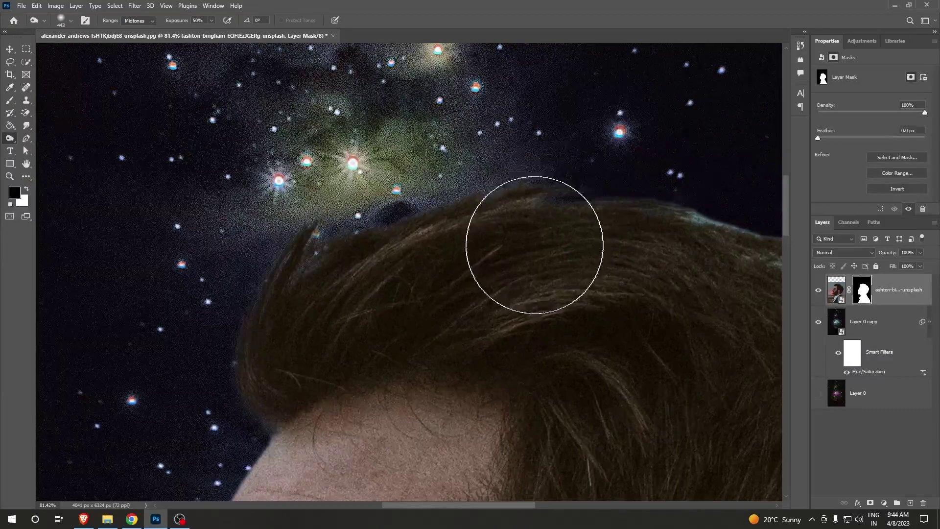
scroll(204, 462, "down", 5)
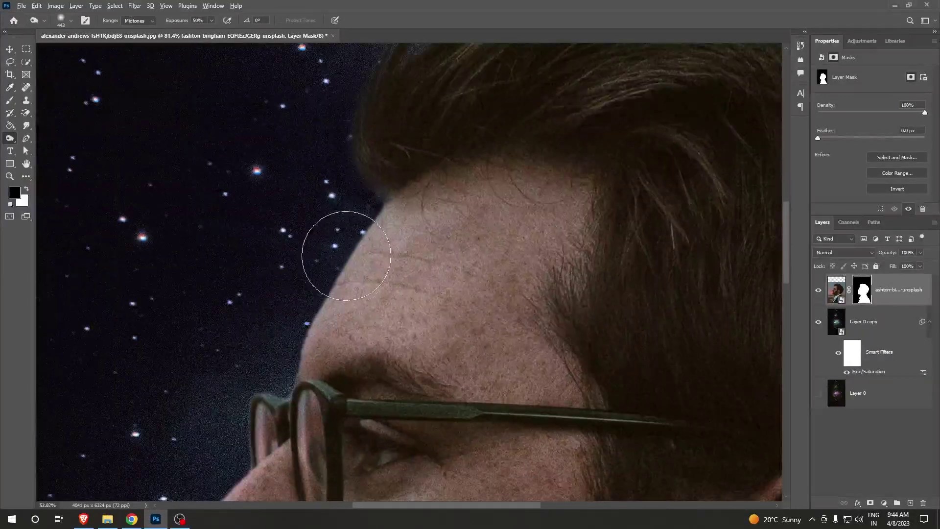
scroll(336, 247, "down", 5)
scroll(438, 204, "down", 3)
scroll(438, 204, "up", 5)
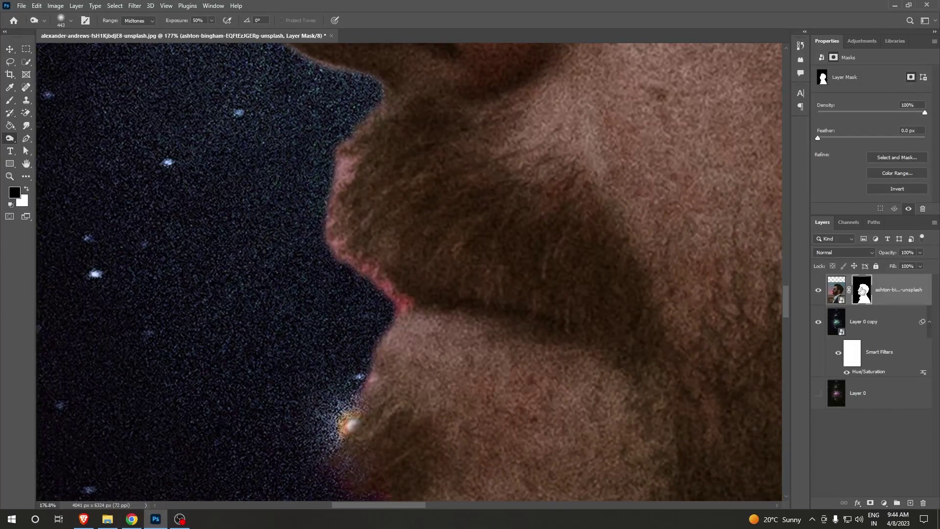
Reopen Select and Mask and, with a smaller Refine Edge brush, clean the upper-lip fringe
double_click(863, 290)
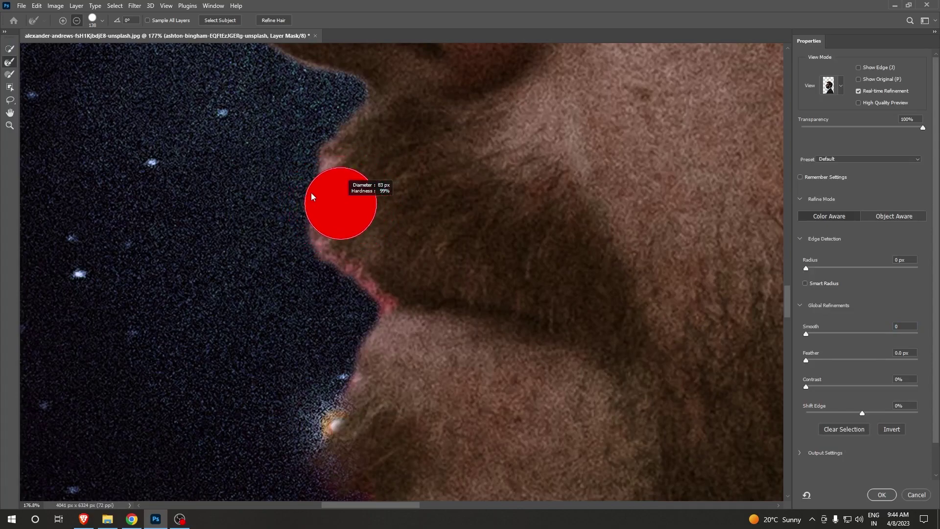
left_click_drag(341, 205, 325, 205)
left_click_drag(335, 133, 273, 168)
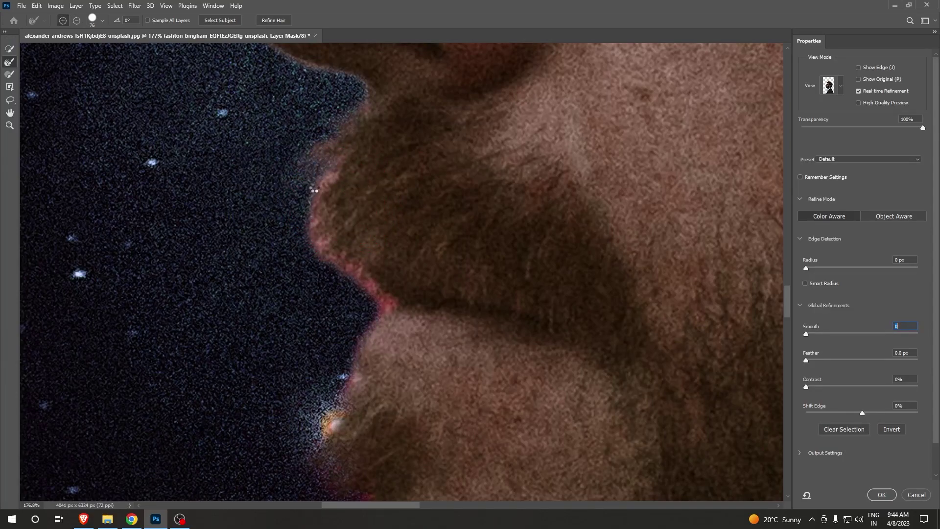
left_click_drag(316, 191, 275, 274)
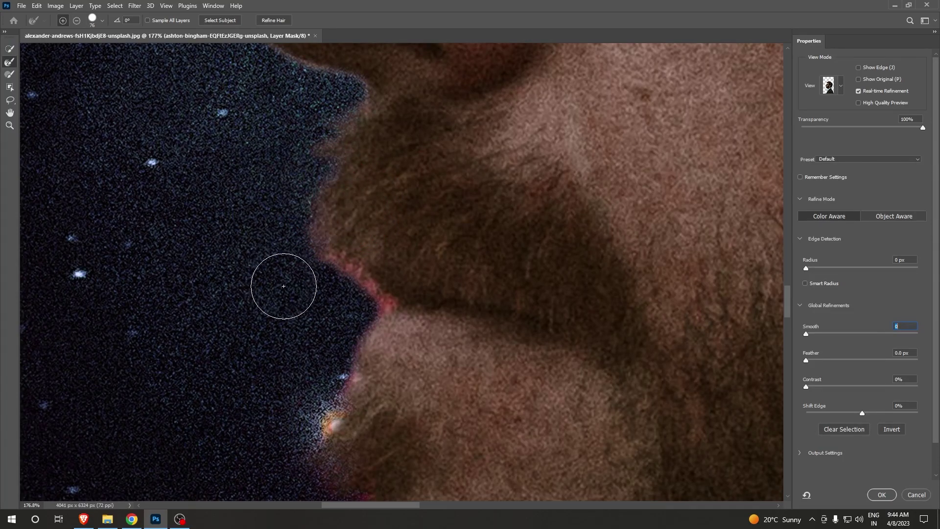
left_click_drag(346, 278, 316, 314)
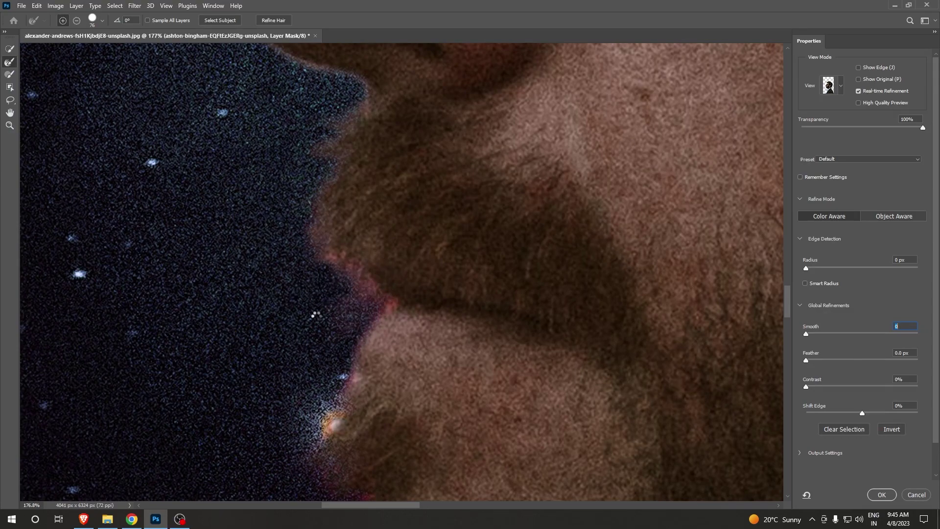
left_click_drag(357, 279, 242, 336)
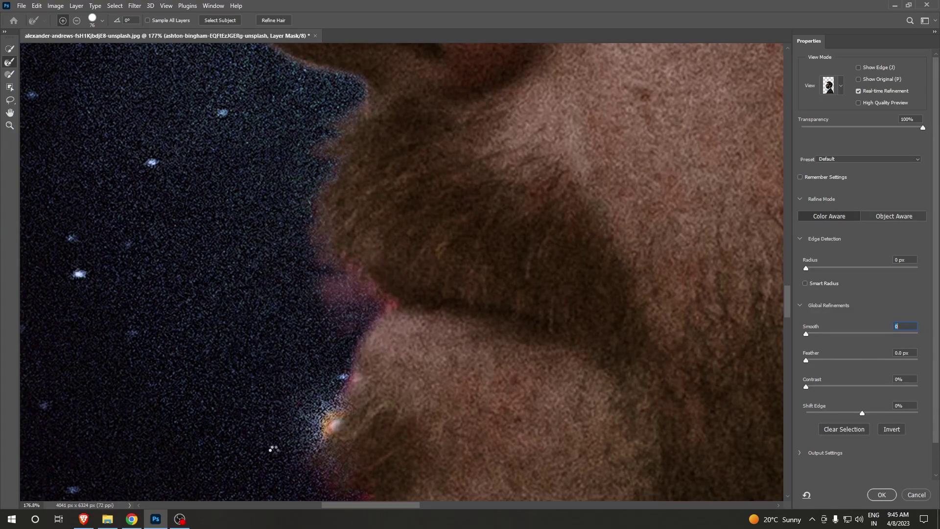
Apply the refined mask and pick a toning brush from the brush group
left_click(880, 496)
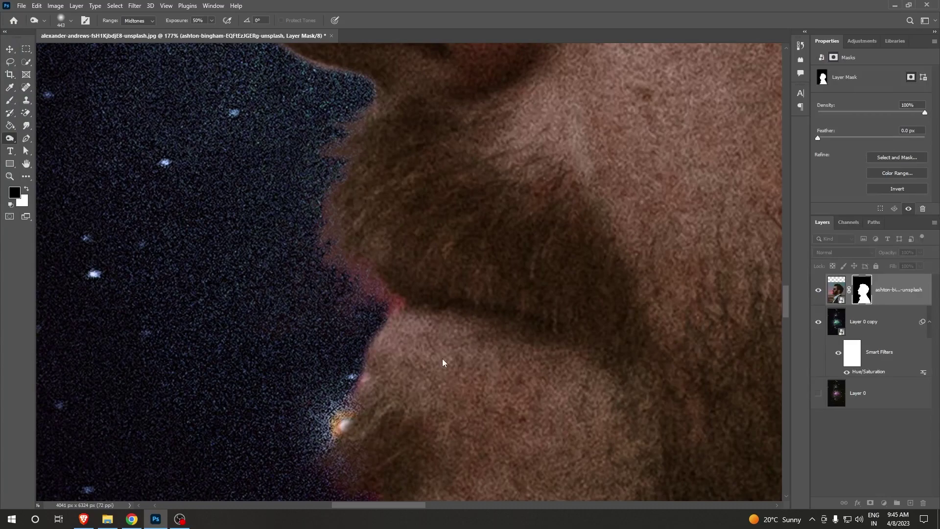
right_click(10, 141)
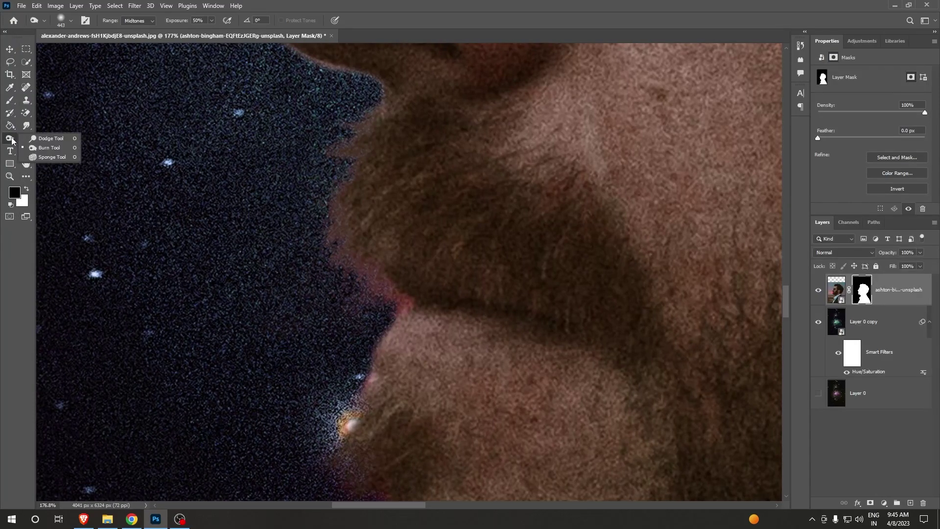
left_click(49, 151)
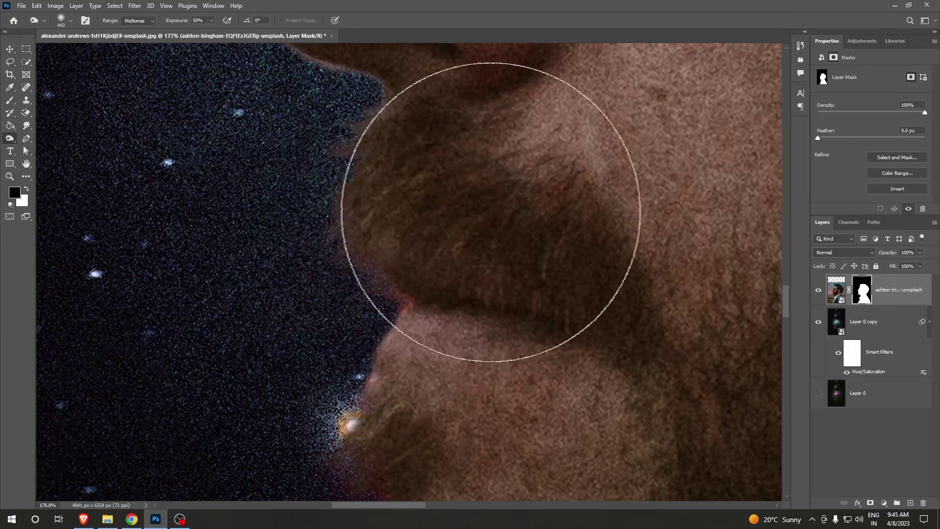
Move the man's portrait layer about 271 px to the right
scroll(274, 353, "down", 5)
scroll(294, 309, "down", 5)
scroll(299, 298, "down", 2)
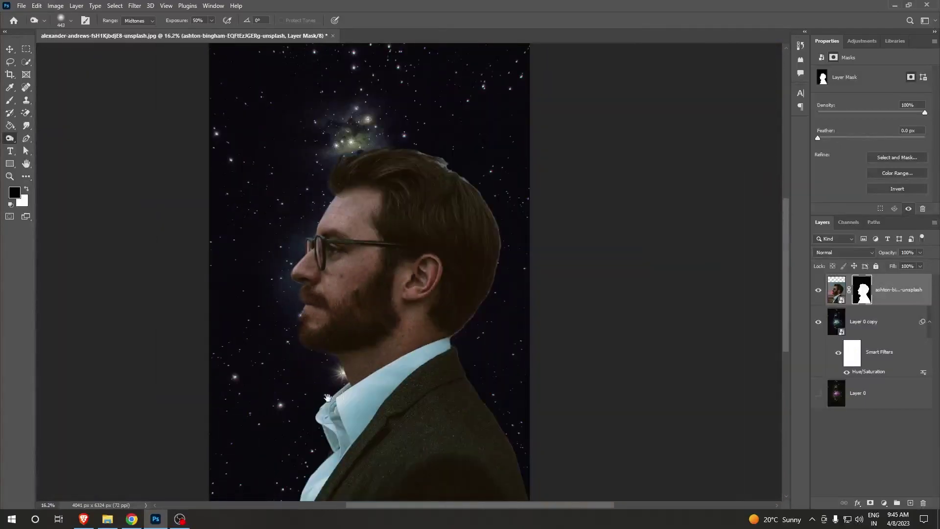
scroll(426, 346, "down", 2)
scroll(526, 345, "up", 1)
scroll(525, 345, "up", 1)
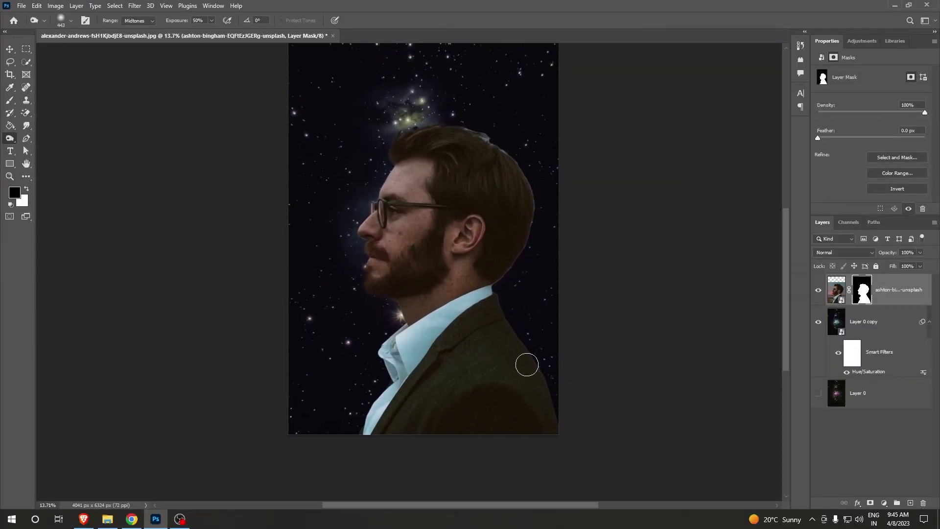
scroll(525, 363, "up", 1)
scroll(498, 365, "down", 2)
scroll(368, 312, "down", 1)
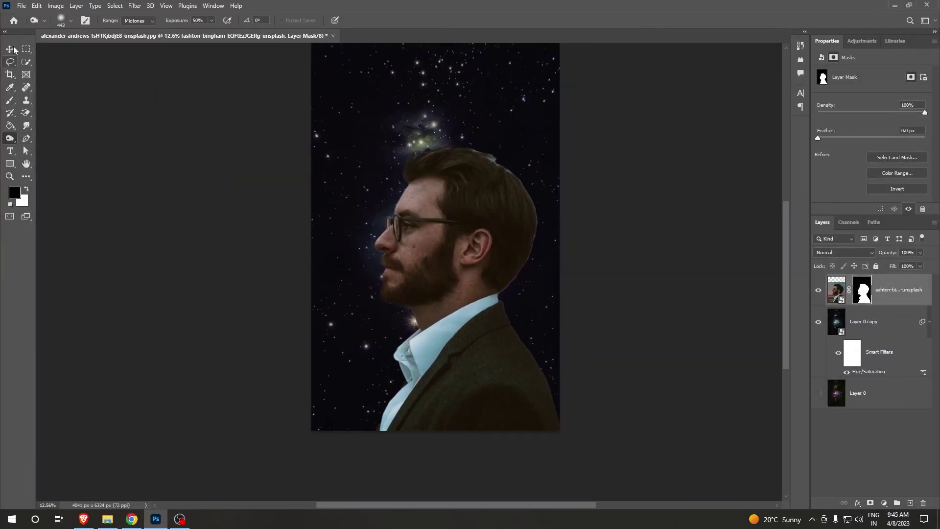
left_click(11, 50)
left_click_drag(451, 231, 479, 233)
Drop the man against the right edge and bring up his layer's context menu
left_click(896, 287)
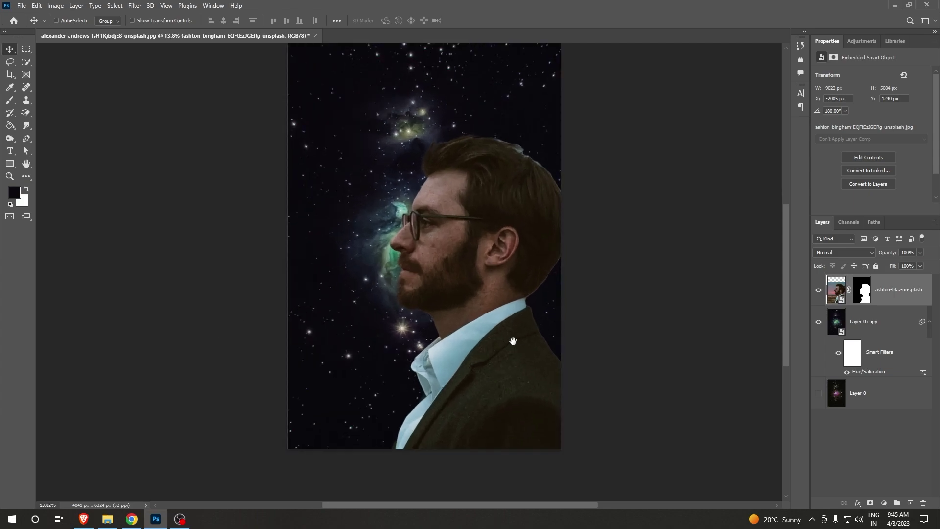
scroll(537, 288, "down", 2)
scroll(574, 319, "up", 1)
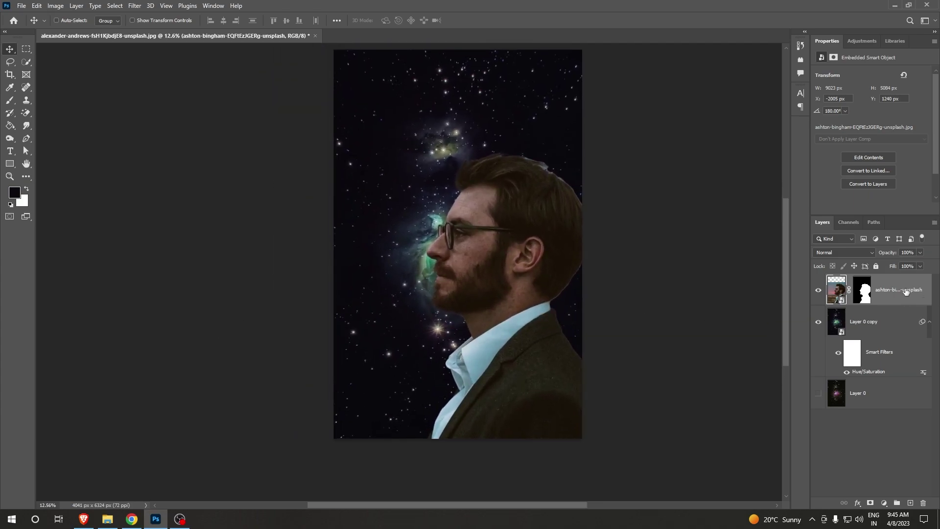
right_click(903, 291)
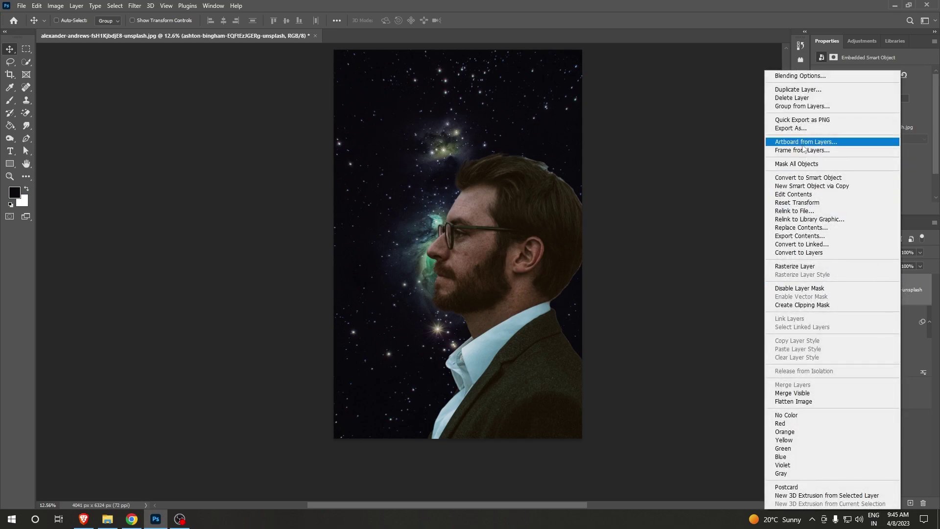
Convert the man's layer to a smart object named 'charcter', rename Layer 0 copy to 'BG', and reselect charcter
left_click(786, 178)
type("charcter")
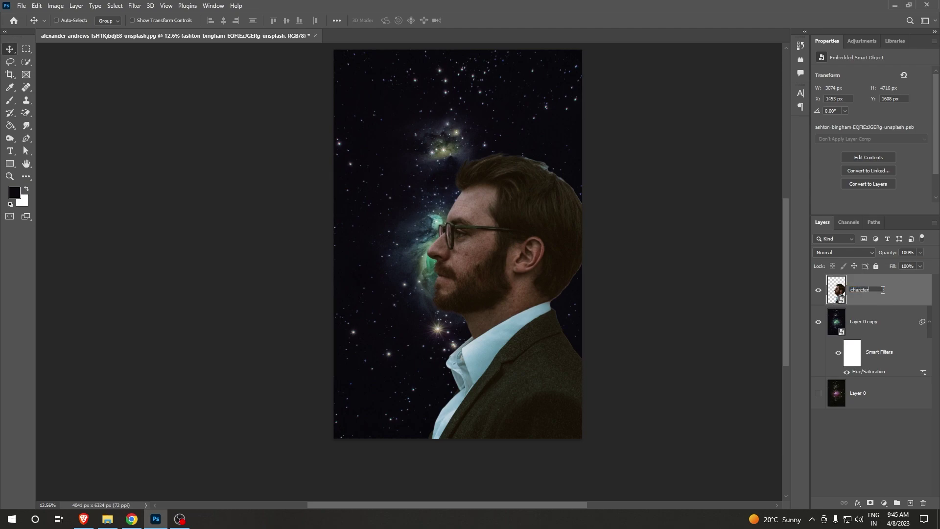
key("Return")
double_click(876, 322)
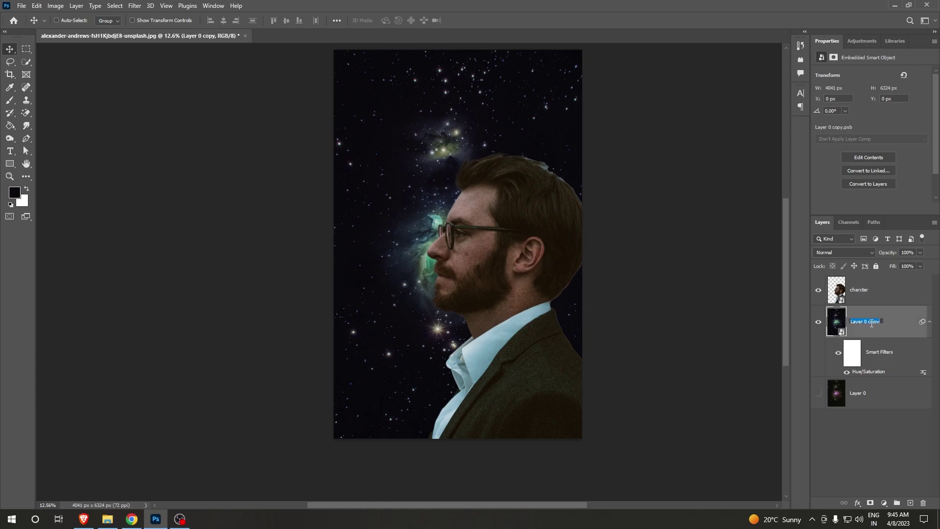
type("BG")
key("Return")
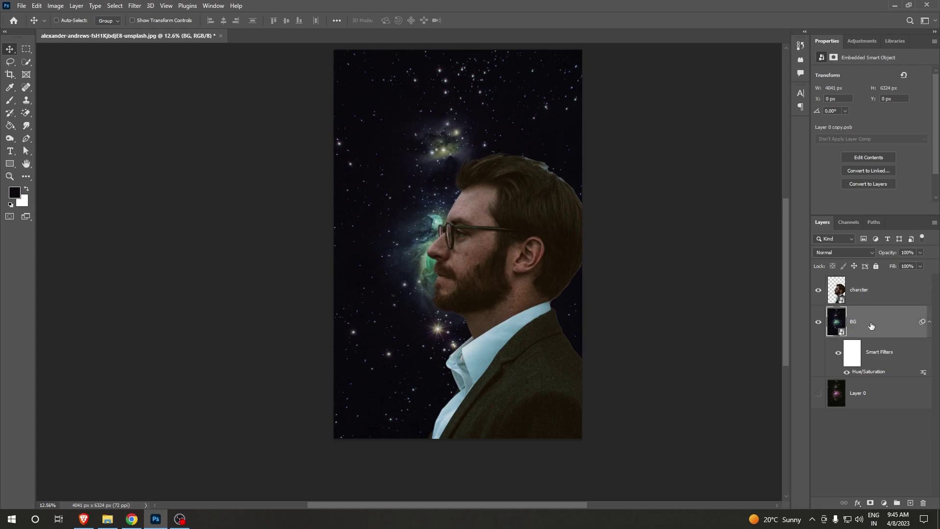
left_click(866, 292)
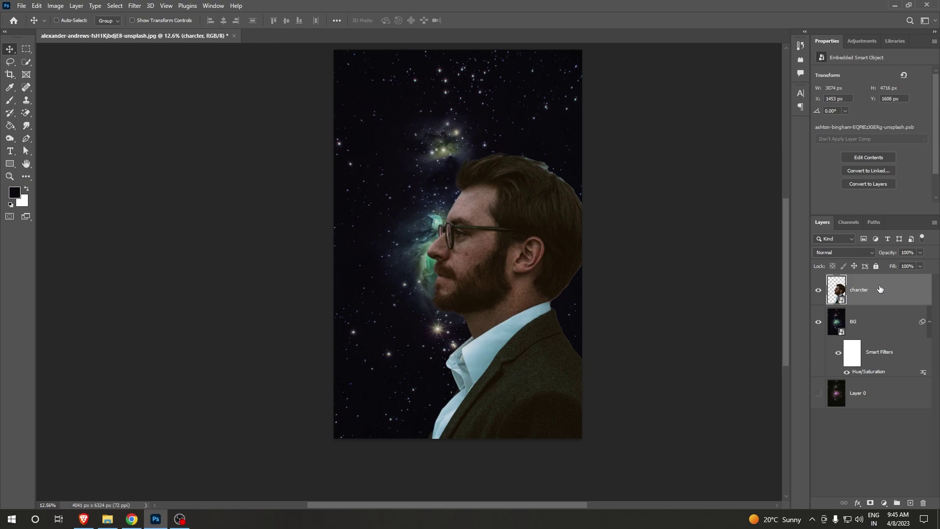
Apply Brightness/Contrast to the portrait with brightness 37 and contrast 36
left_click(56, 5)
mouse_move(71, 31)
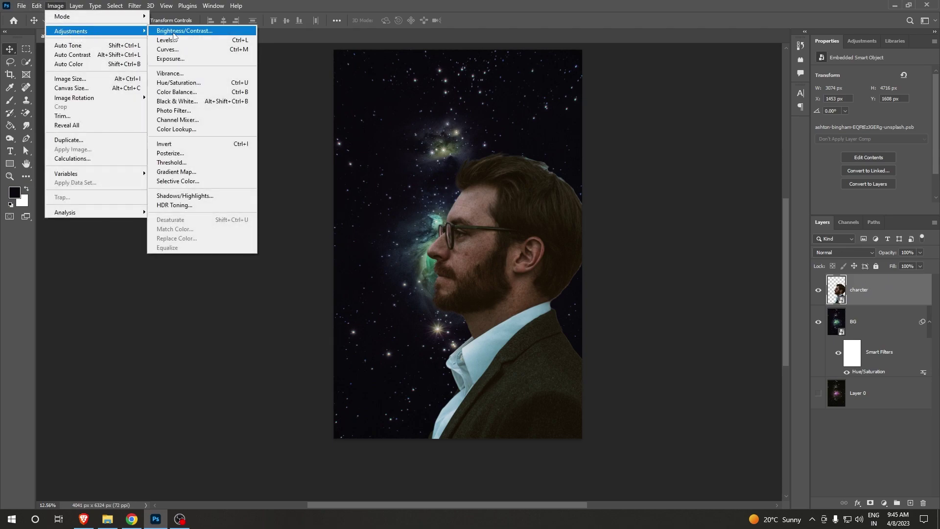
left_click(173, 36)
left_click_drag(474, 124, 749, 124)
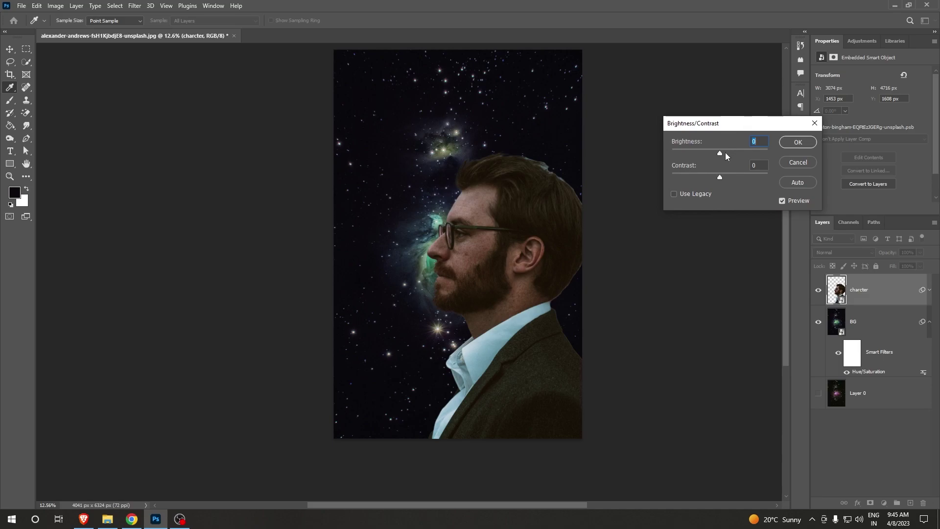
mouse_move(720, 154)
left_mouse_down()
mouse_move(732, 154)
mouse_move(728, 178)
left_mouse_up()
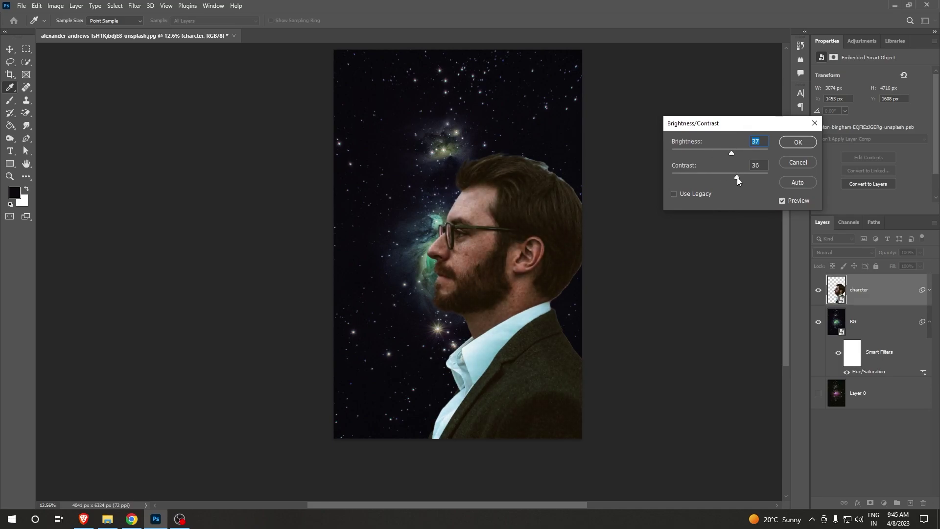
left_click(794, 144)
key("v")
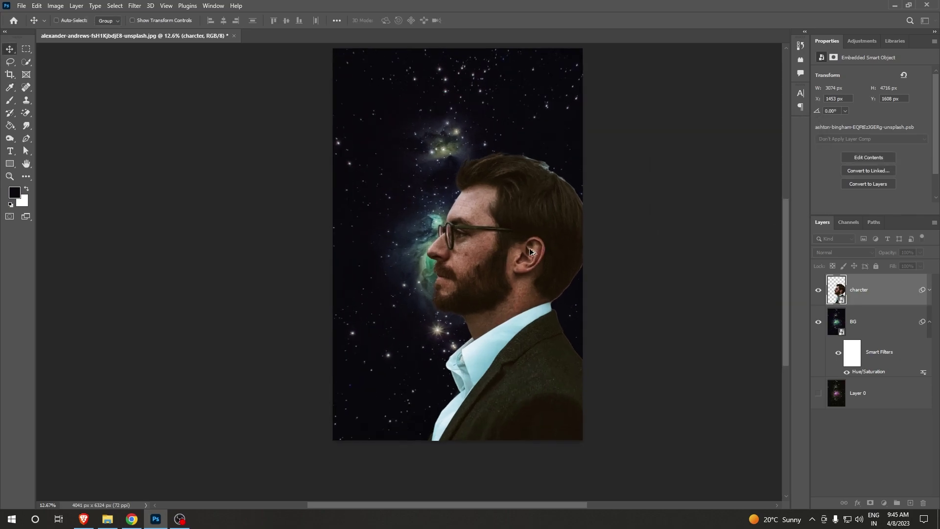
scroll(533, 252, "up", 1)
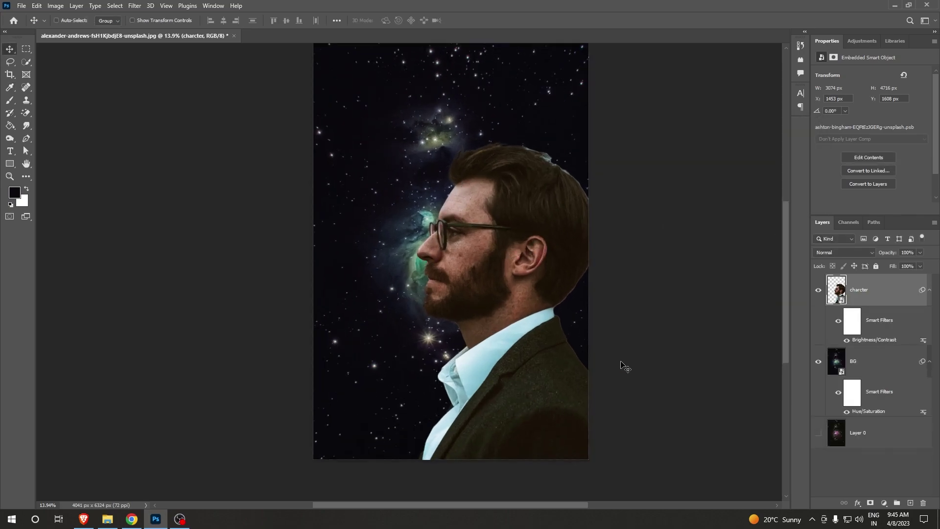
left_click(56, 6)
mouse_move(70, 31)
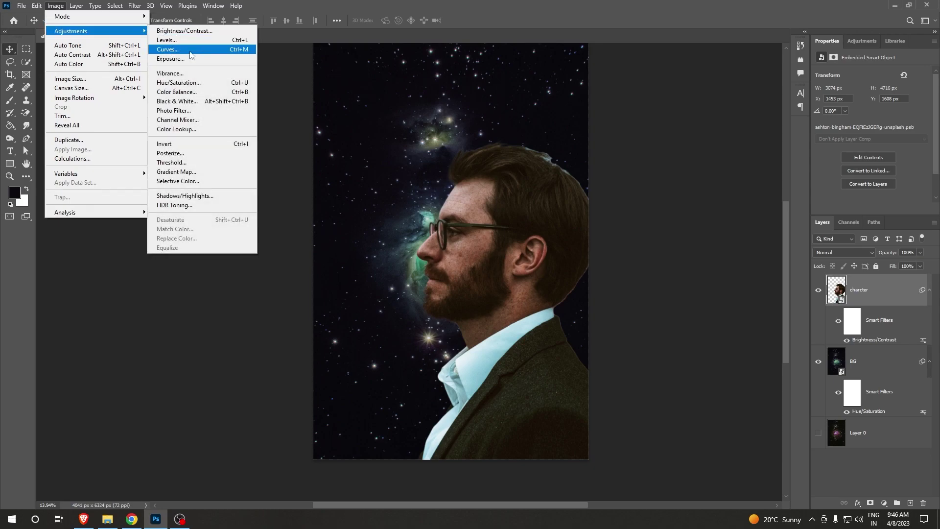
Apply a Blue-channel Curves adjustment to the portrait, adjusting the top endpoint and adding midtone and shadow points
left_click(173, 50)
left_click_drag(445, 87, 623, 88)
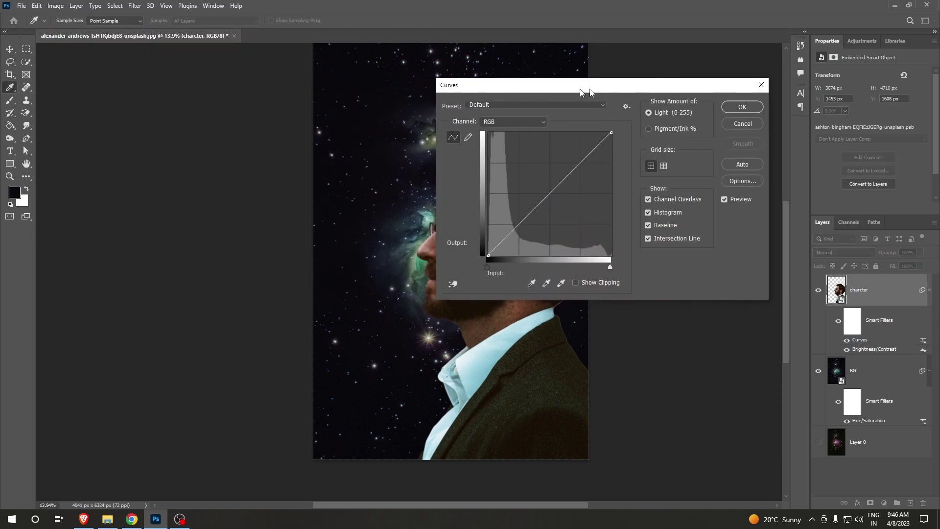
left_click(542, 125)
left_click(533, 159)
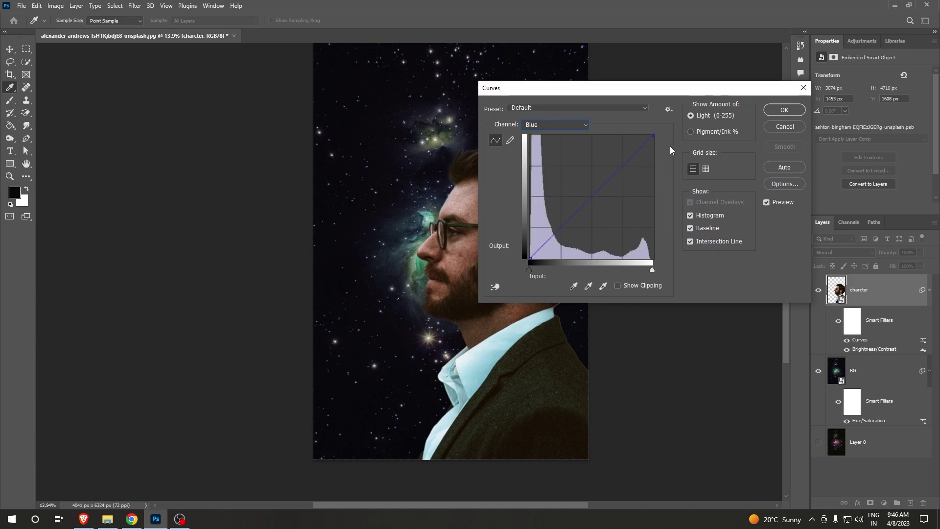
mouse_move(654, 136)
left_mouse_down()
mouse_move(632, 135)
mouse_move(663, 179)
left_mouse_up()
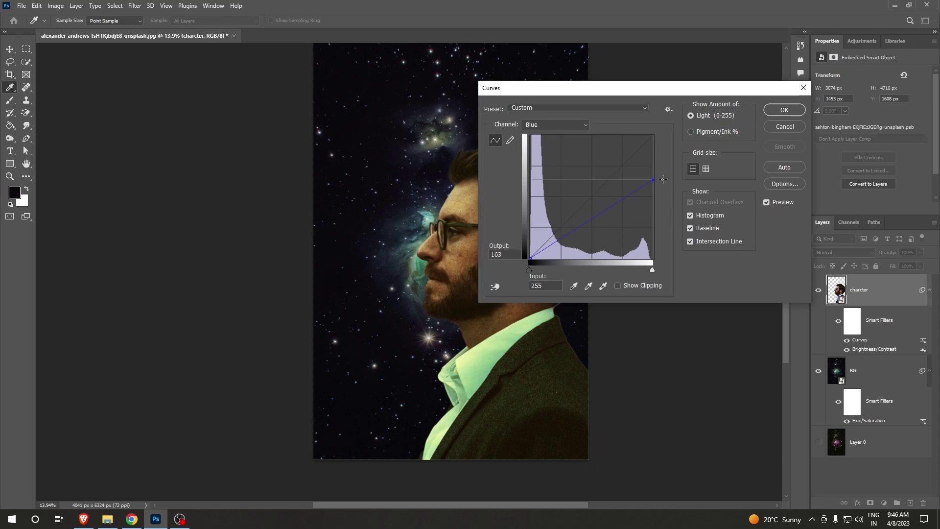
left_click_drag(655, 140, 638, 129)
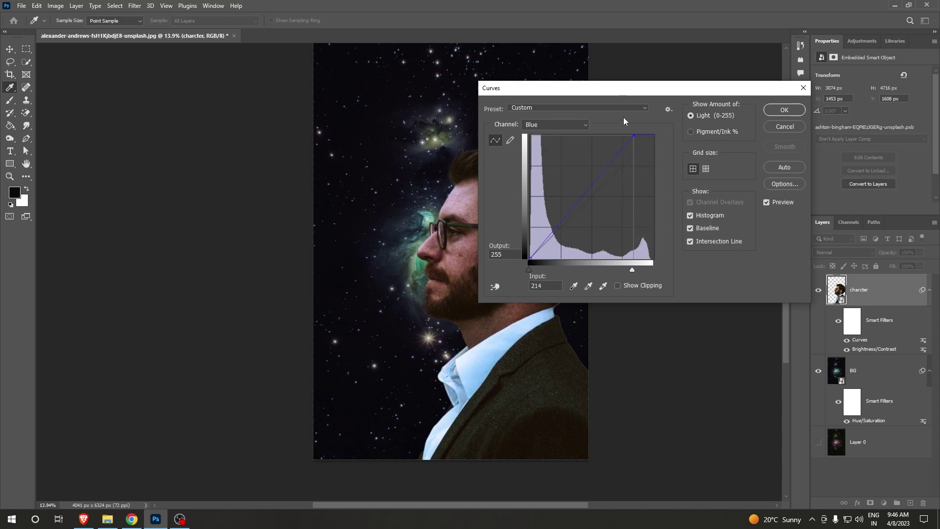
left_click_drag(617, 90, 714, 90)
mouse_move(676, 202)
left_mouse_down()
mouse_move(676, 214)
mouse_move(671, 207)
left_mouse_up()
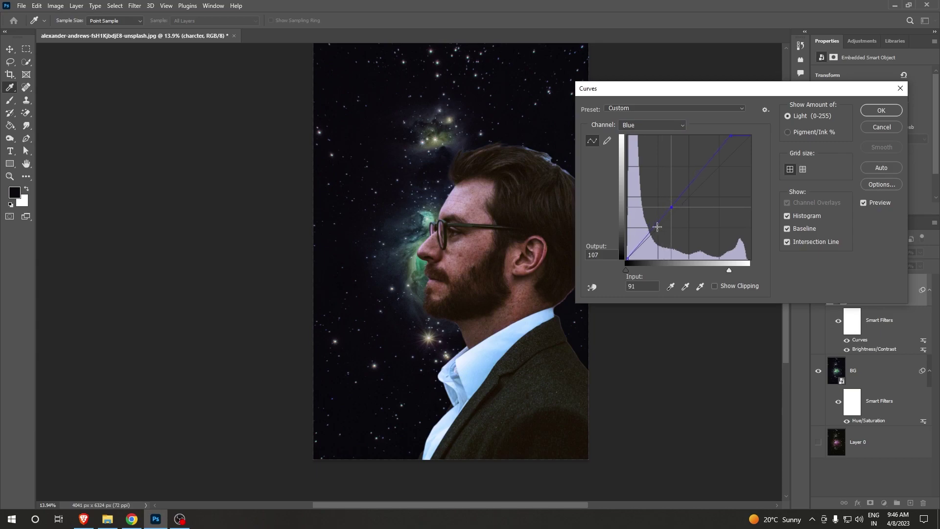
left_click_drag(640, 243, 639, 240)
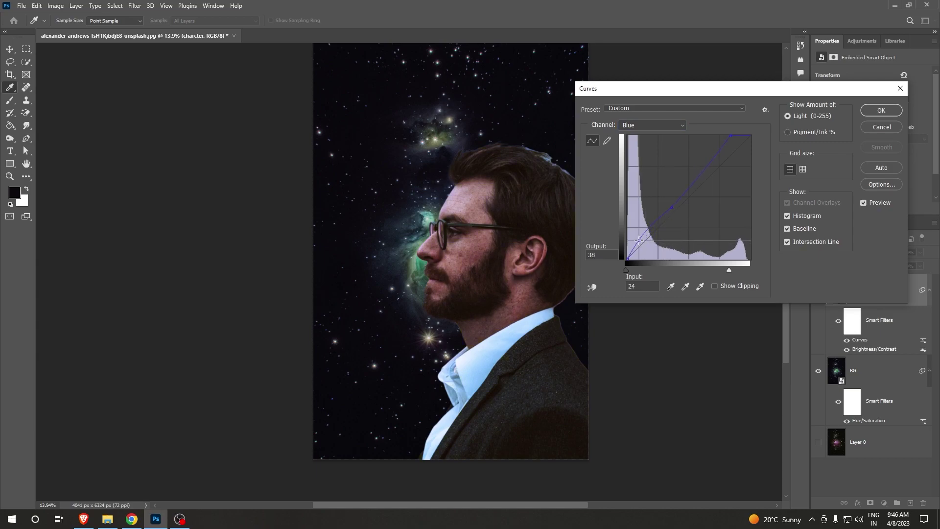
left_click(881, 111)
key("v")
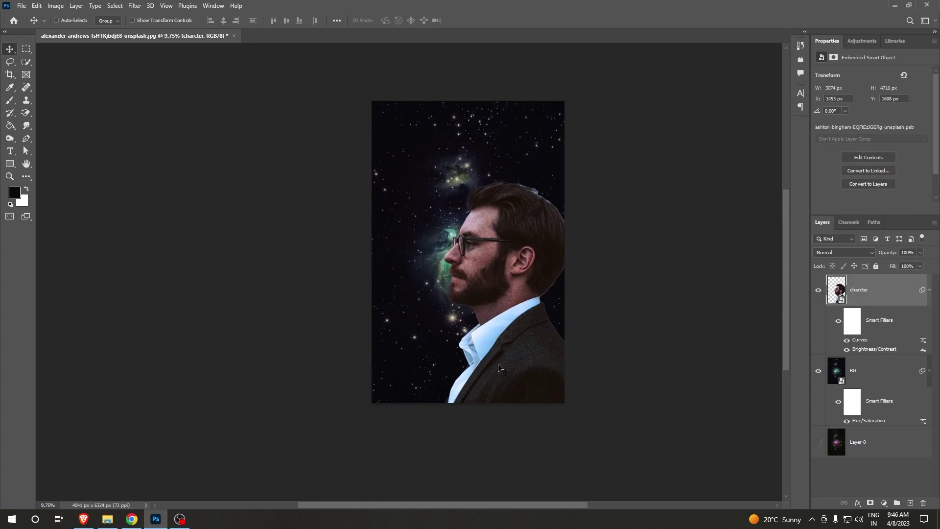
scroll(574, 327, "down", 3)
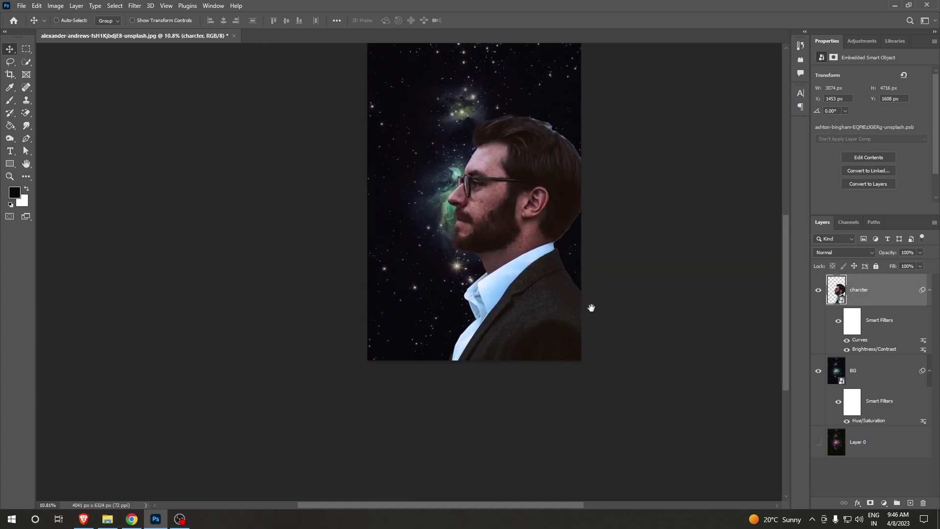
scroll(575, 317, "right", 3)
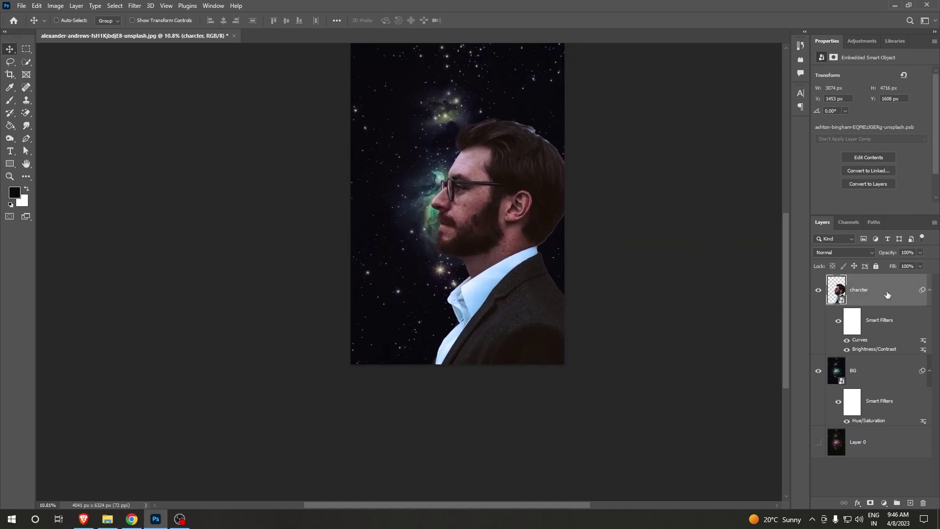
Select the pink nebula image in Downloads and drag it onto the Photoshop canvas
left_click(103, 523)
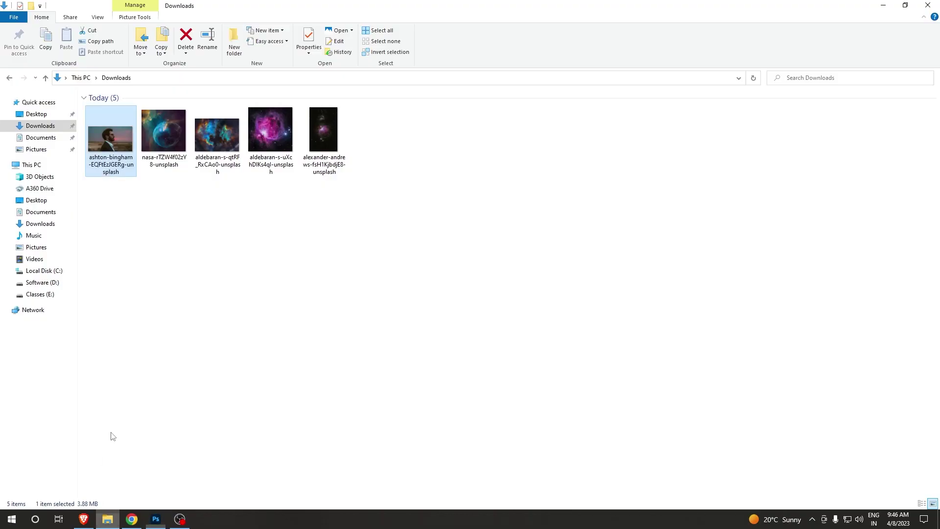
left_click(164, 131)
left_click(214, 132)
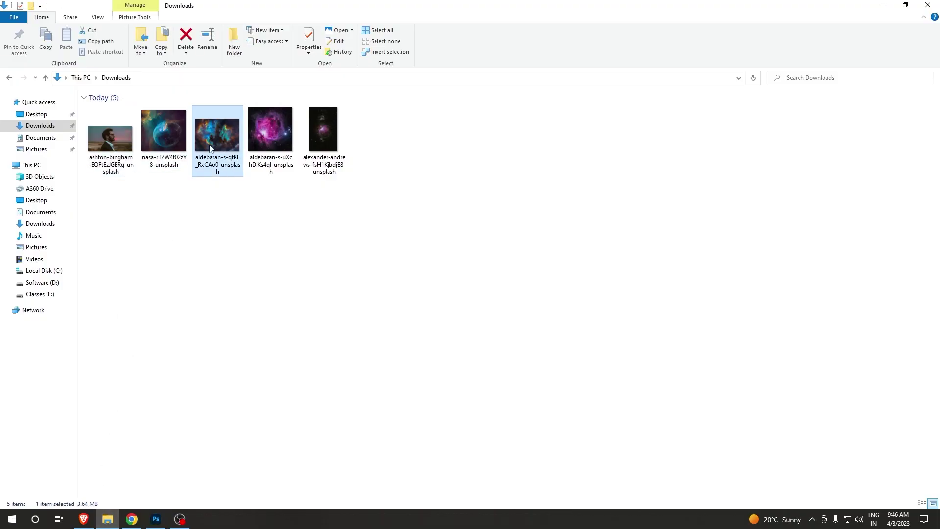
left_click(263, 175)
left_click_drag(271, 146, 163, 500)
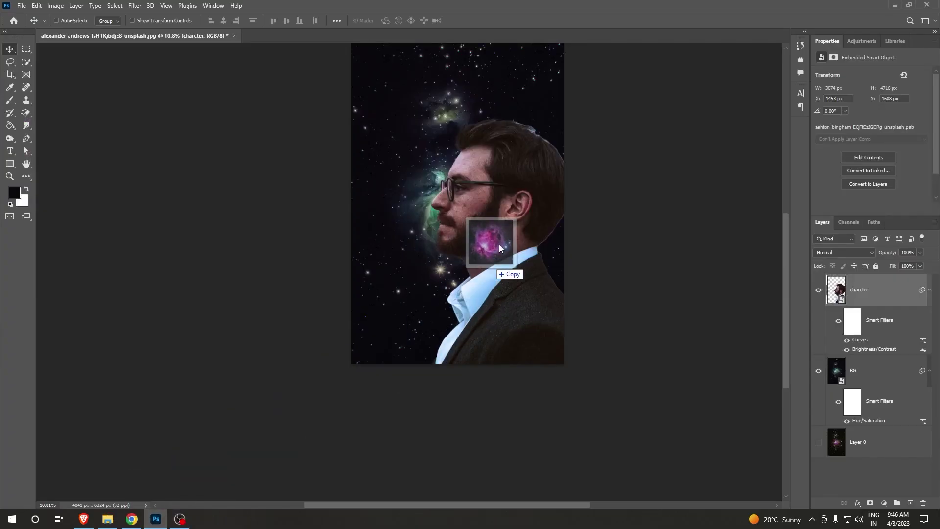
mouse_move(163, 499)
left_mouse_down()
mouse_move(518, 212)
mouse_move(557, 201)
left_mouse_up()
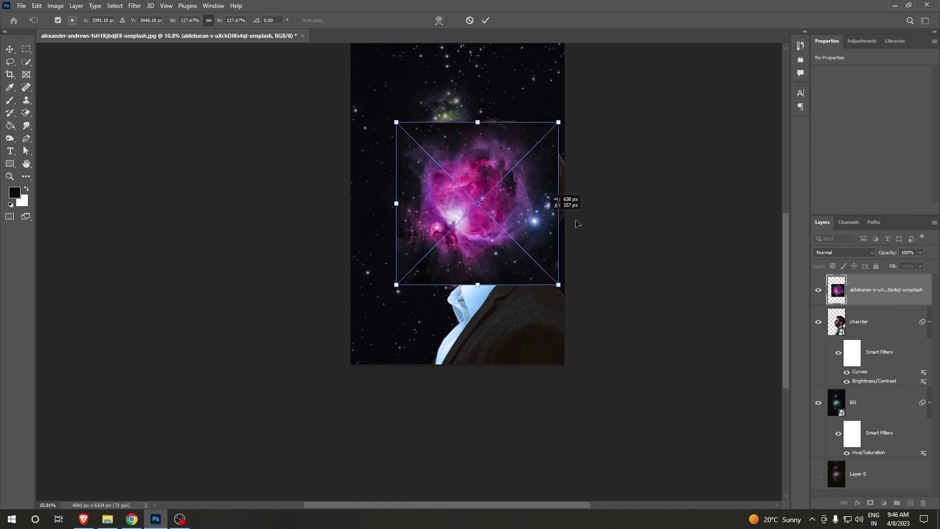
Place the pink nebula over the face, enlarged to about 220%, and commit it
left_click_drag(490, 196, 566, 178)
left_click_drag(550, 264, 551, 382)
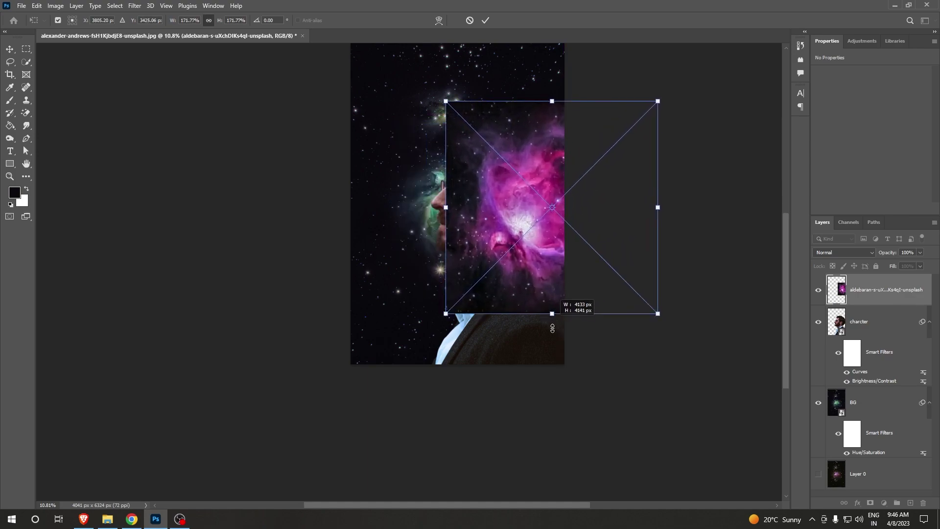
left_click_drag(531, 198, 537, 201)
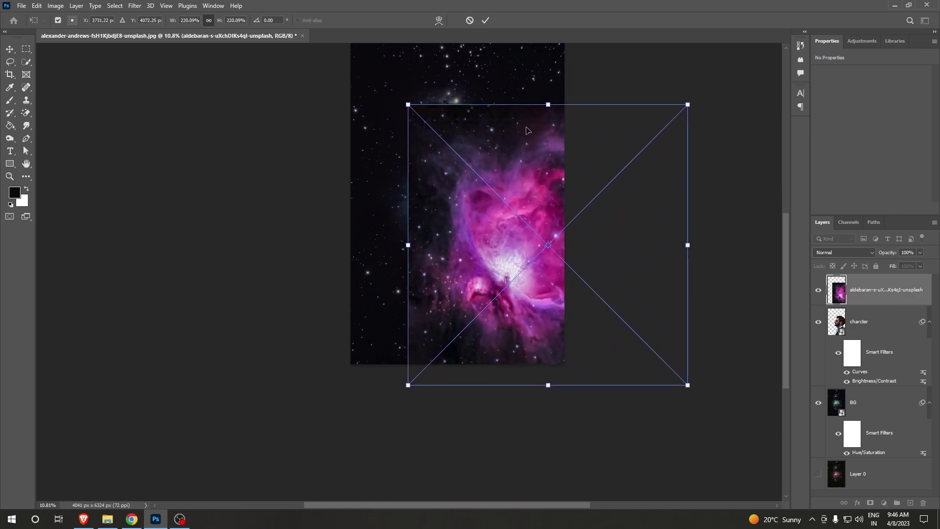
key("Return")
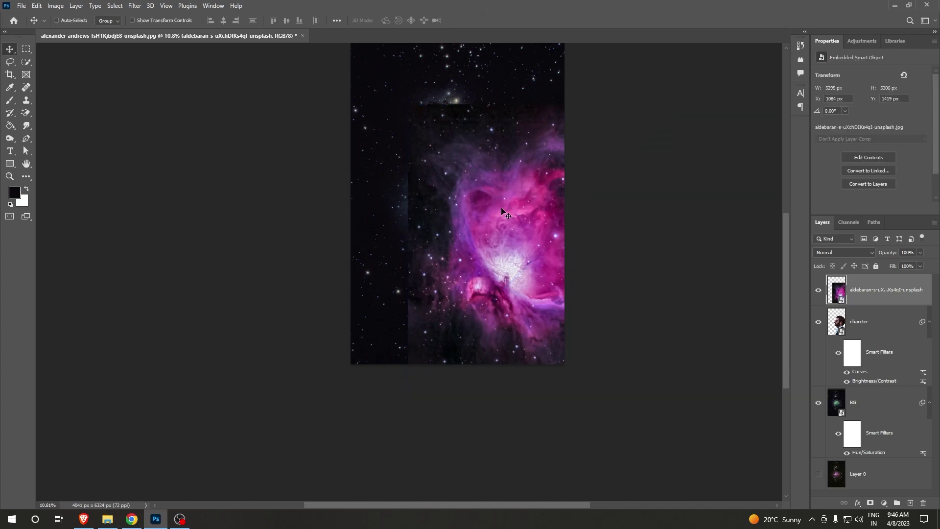
left_click_drag(520, 249, 511, 234)
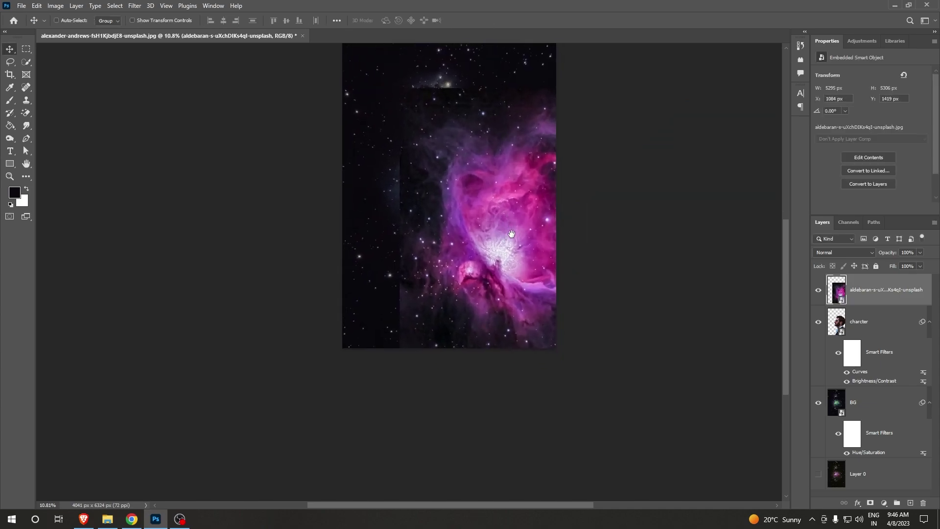
Mask the pink nebula layer to the man's silhouette and move the charcter layer back above it
left_click(841, 324, "ctrl")
left_click(870, 503)
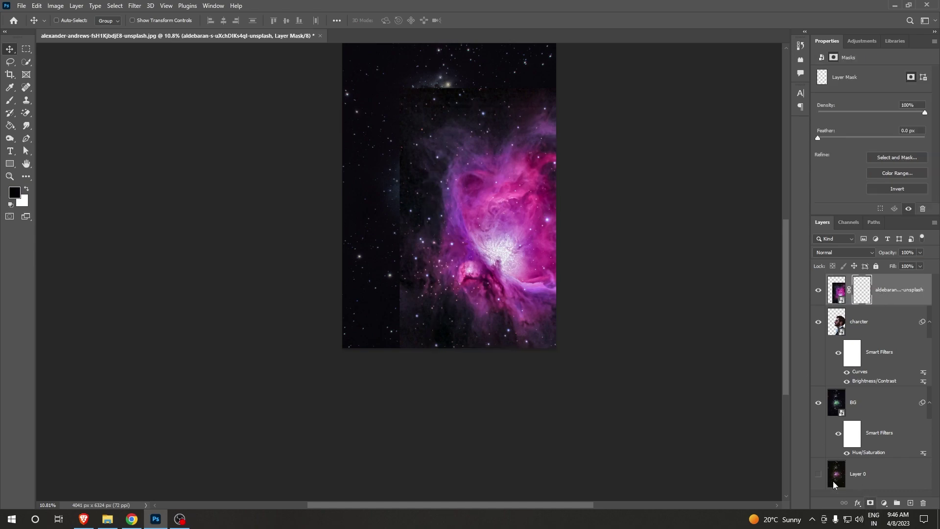
scroll(511, 253, "up", 2)
scroll(500, 256, "up", 2)
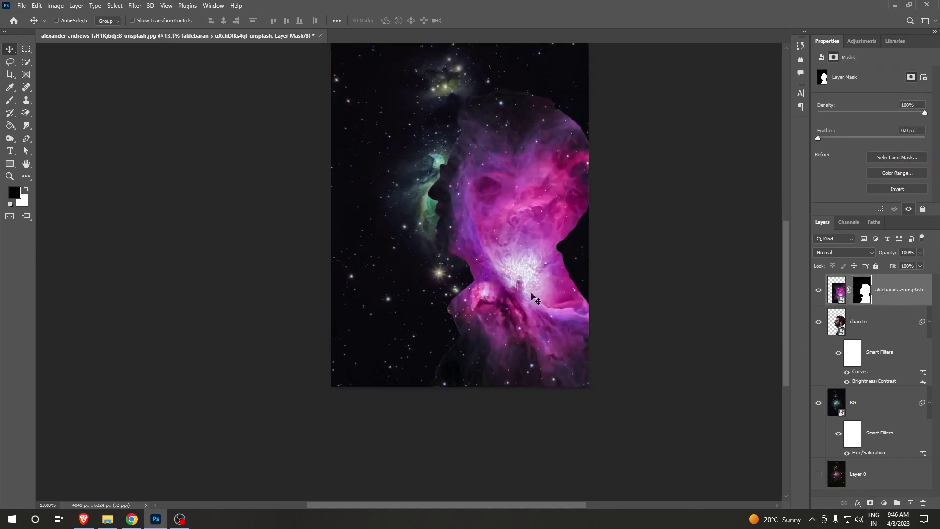
scroll(579, 296, "up", 1)
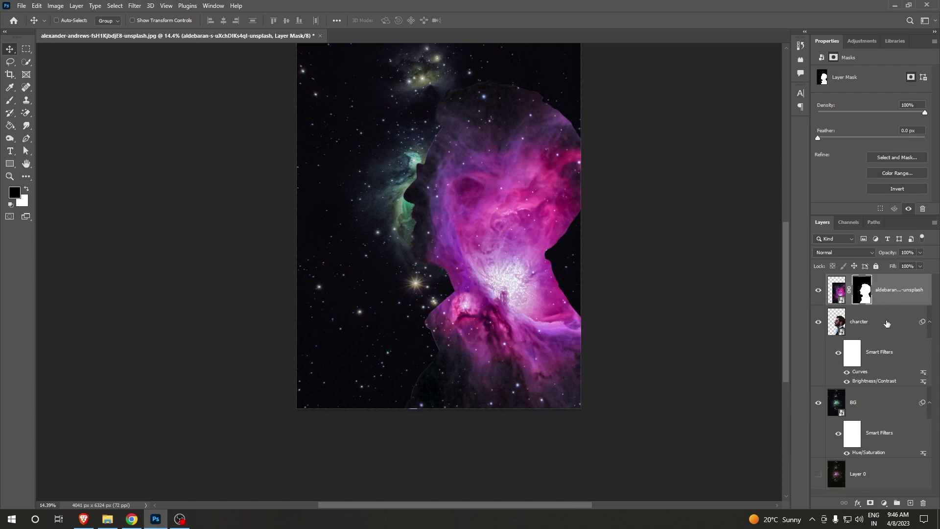
left_click_drag(887, 323, 887, 278)
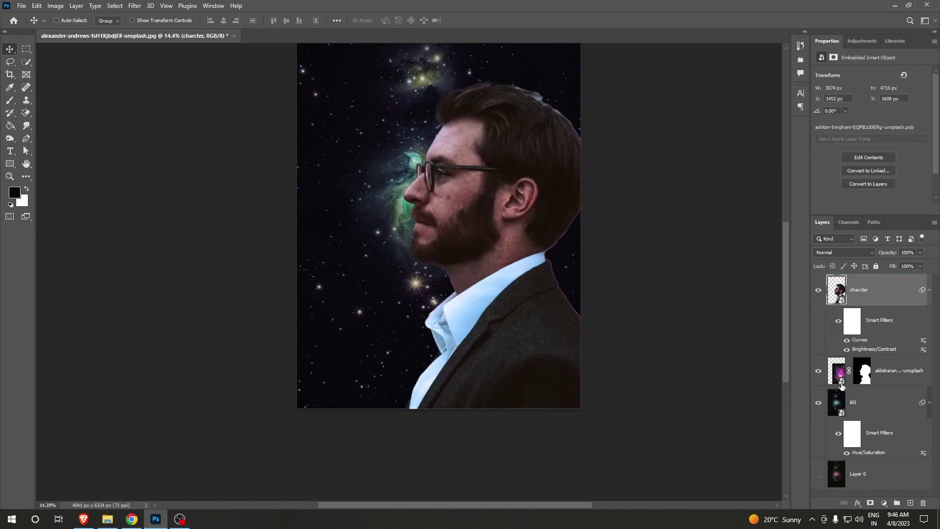
left_click(861, 375)
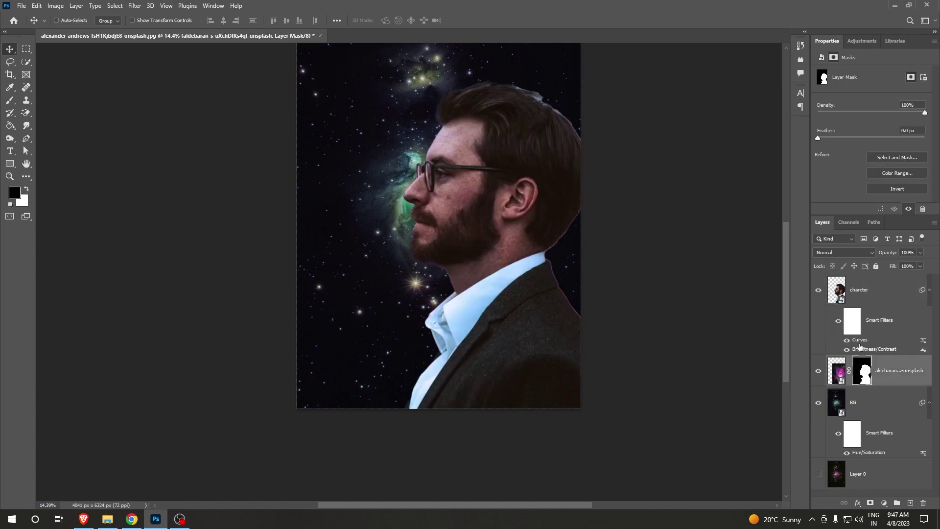
left_click(865, 292)
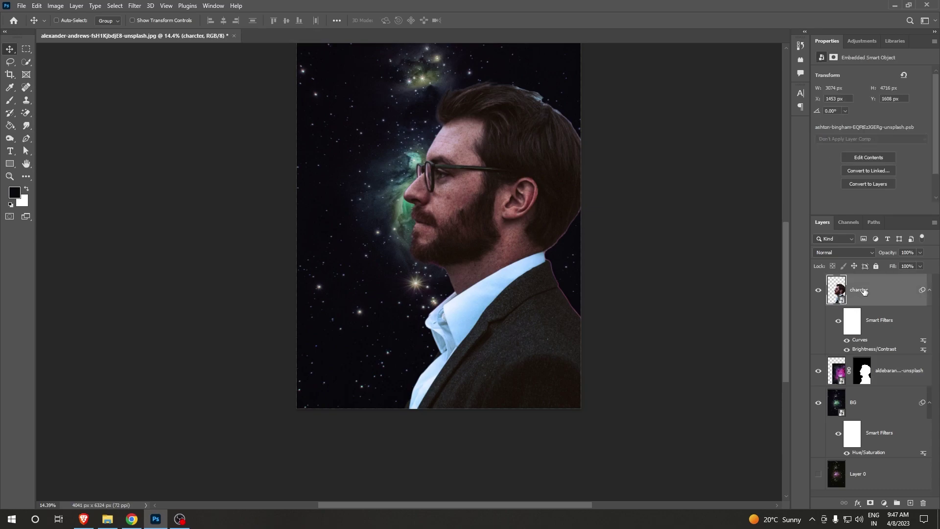
Add a mask to the portrait layer and paint with a ~2884 px brush to reveal nebula over hair and shoulder
left_click(872, 503)
left_click(9, 100)
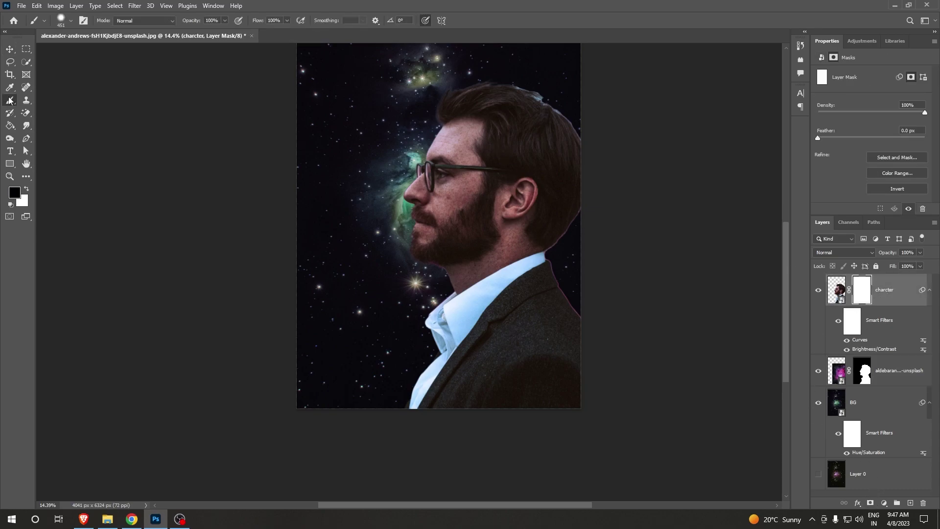
left_click(71, 21)
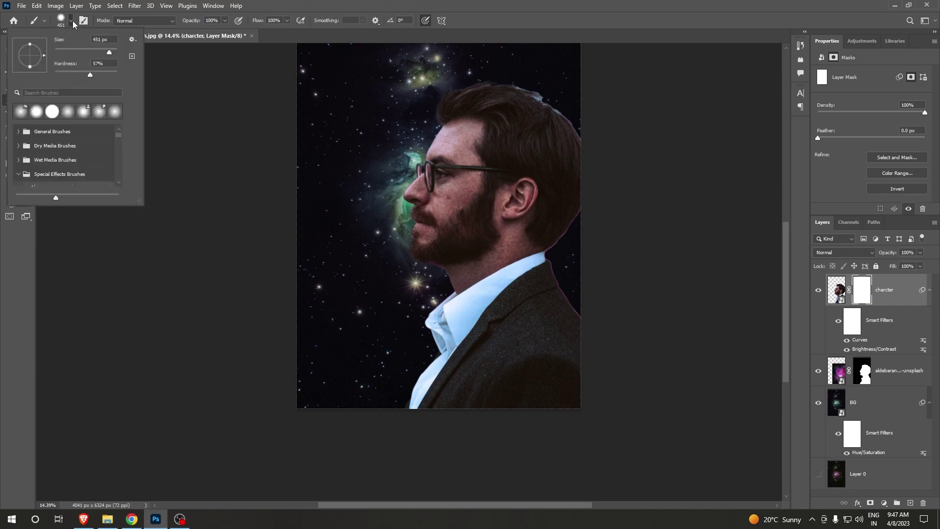
left_click(68, 22)
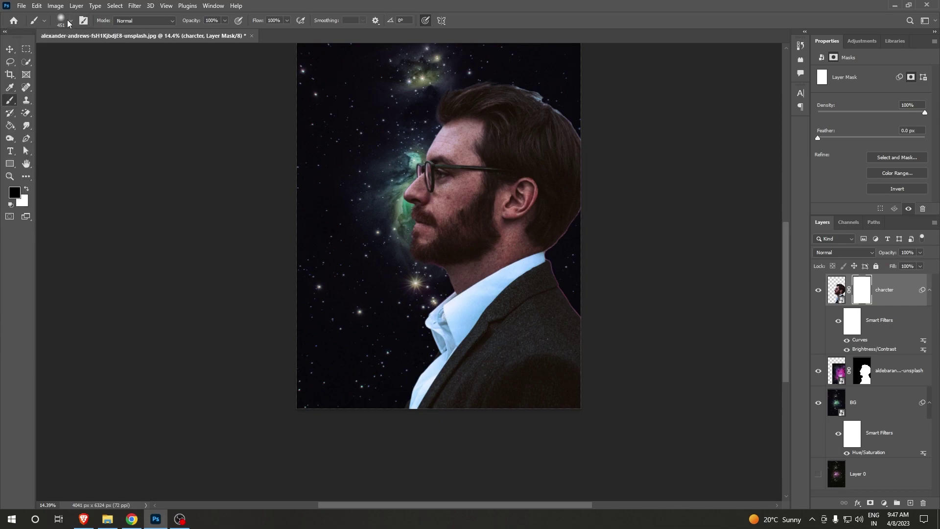
left_click_drag(466, 142, 505, 120)
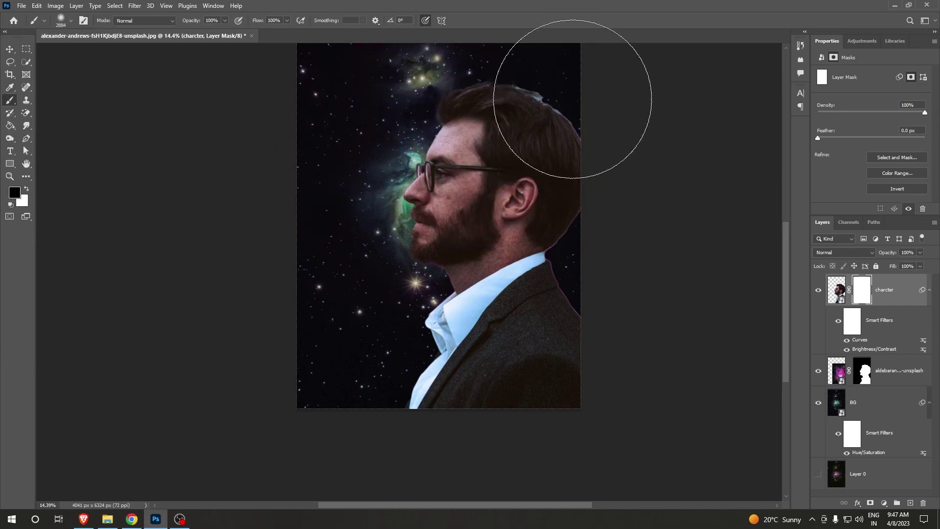
left_click(576, 117)
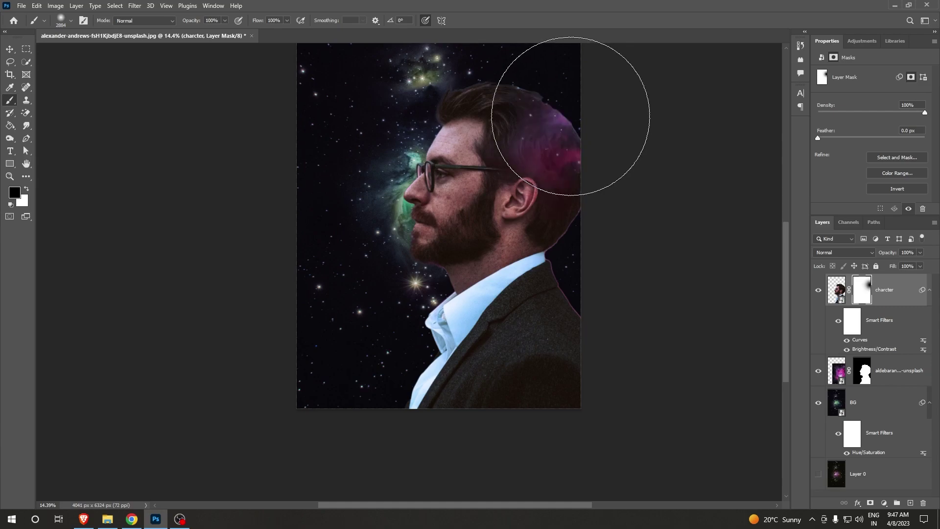
left_click_drag(545, 105, 542, 139)
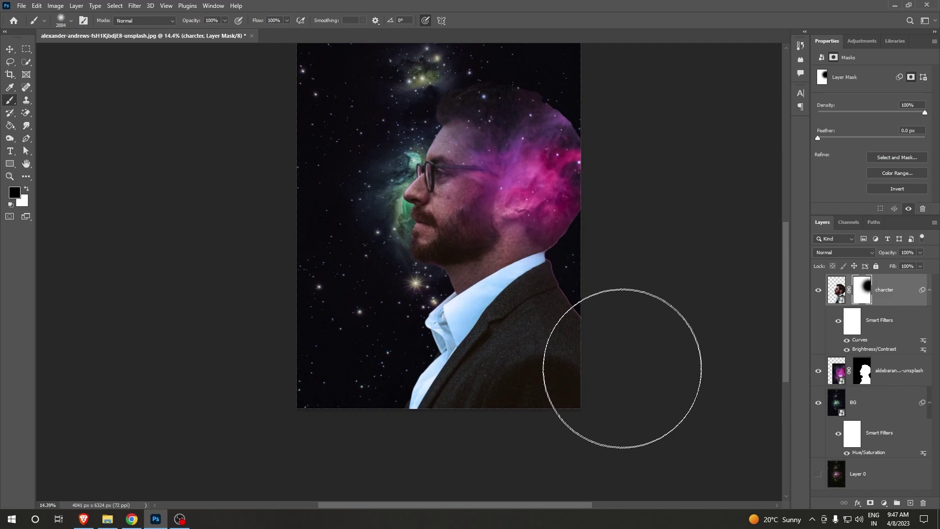
left_click_drag(570, 293, 630, 361)
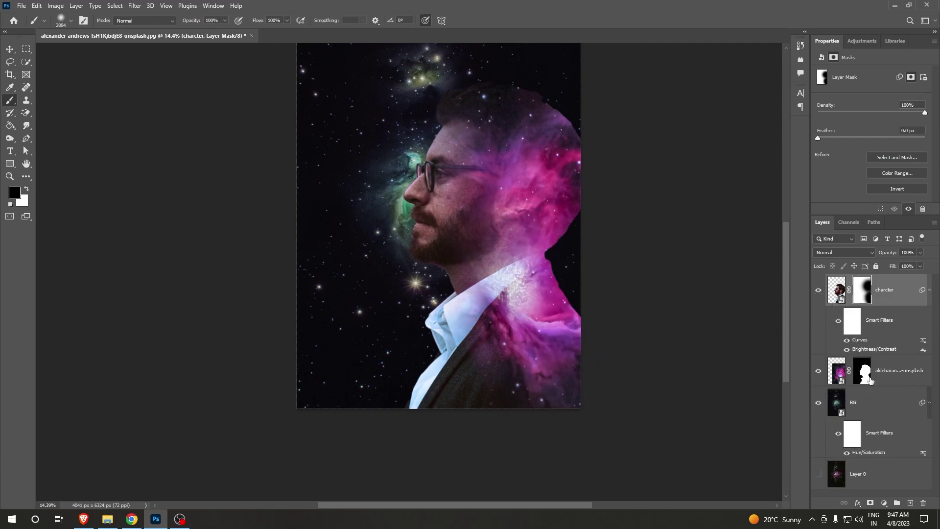
Paint out the nebula over the collar and shoulder on the nebula layer's mask
left_click(864, 376)
mouse_move(632, 345)
left_mouse_down()
mouse_move(615, 279)
mouse_move(591, 246)
left_mouse_up()
left_click(27, 190)
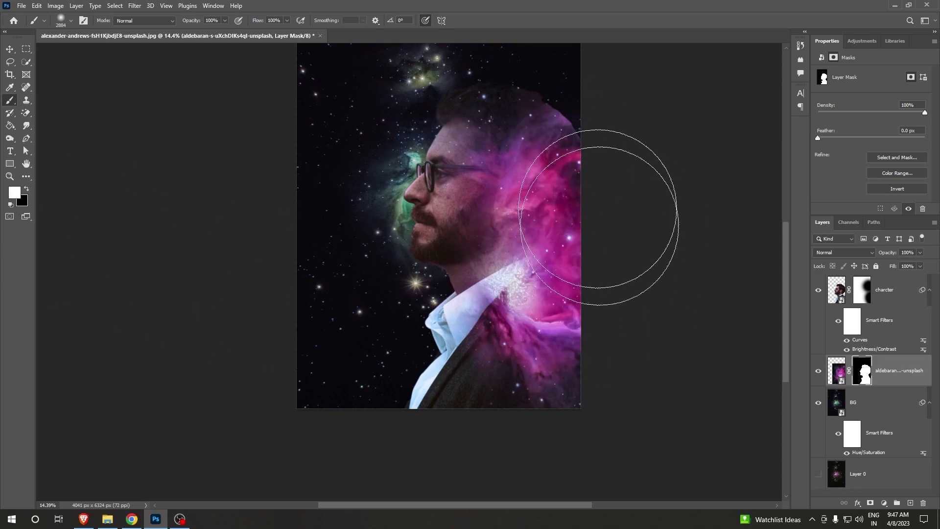
Paint more pink nebula into the top-right of the man's head and recentre the view
left_click_drag(608, 210, 578, 116)
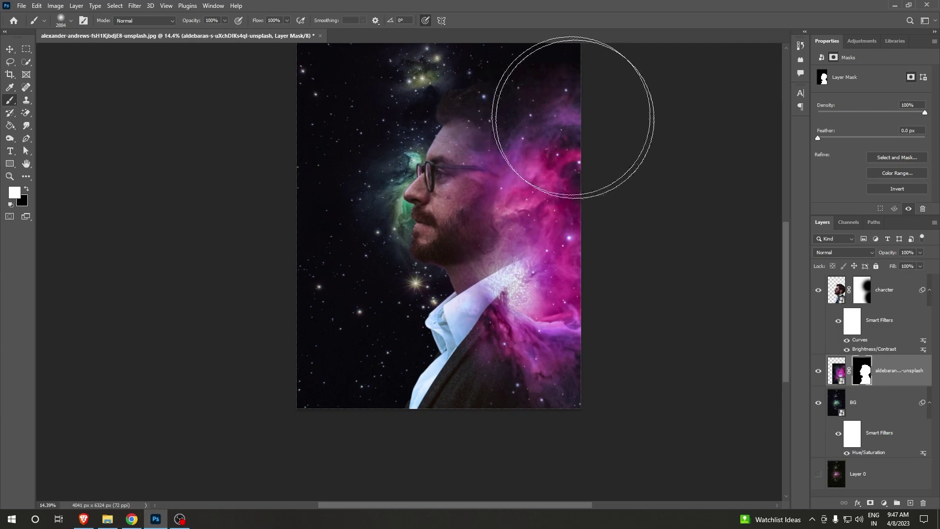
left_click_drag(573, 311, 571, 413)
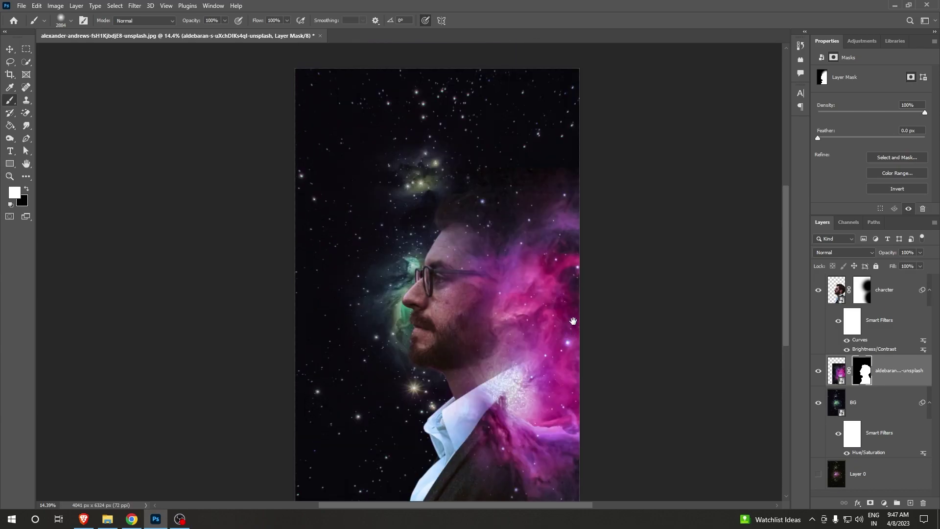
key("x")
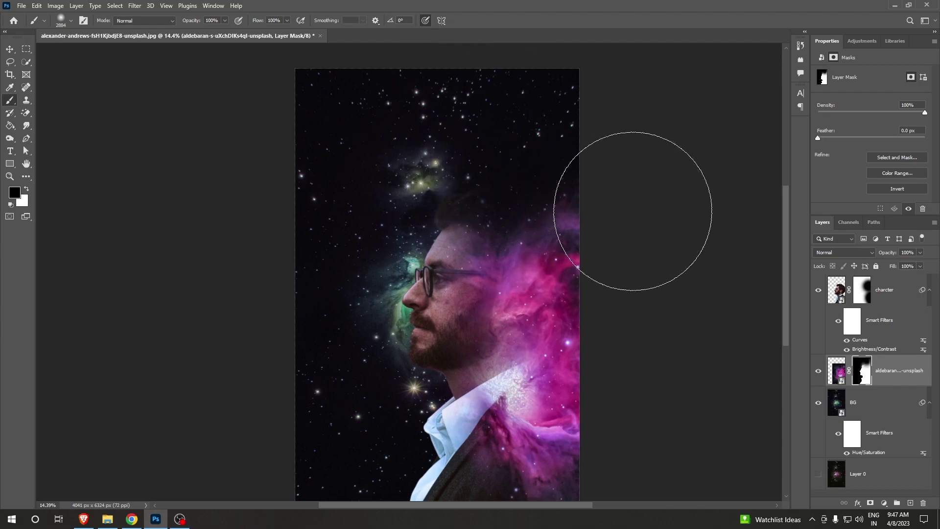
scroll(640, 235, "down", 3)
scroll(587, 342, "up", 3)
left_click_drag(587, 342, 573, 278)
scroll(573, 278, "up", 3)
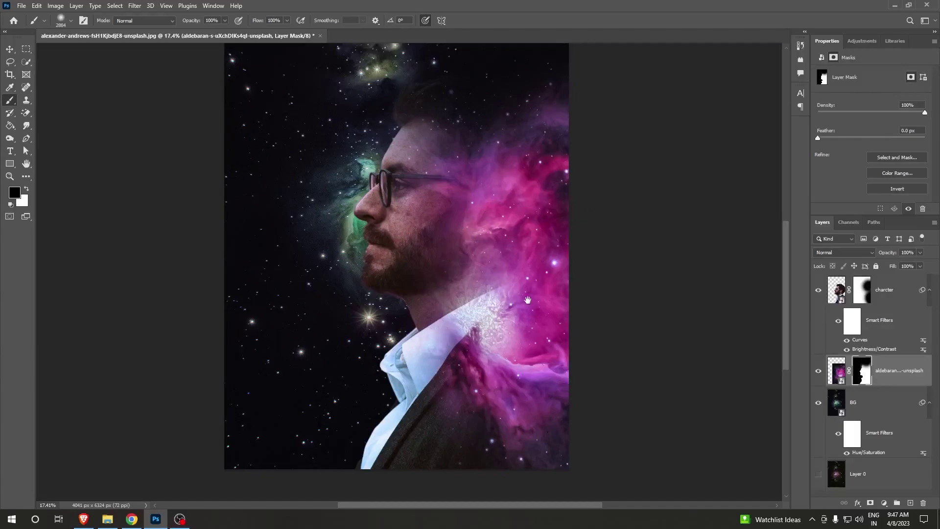
left_click_drag(550, 358, 539, 325)
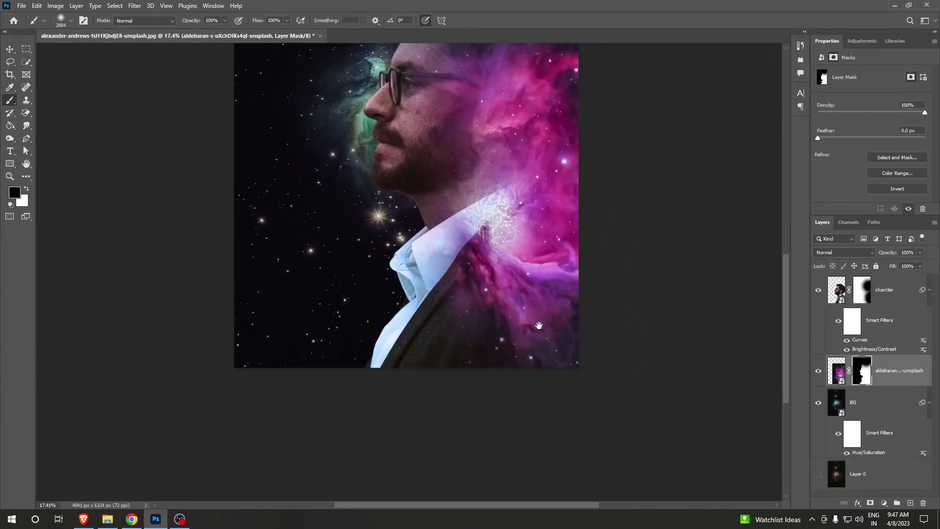
Target the man's layer mask and reframe the view around his face
left_click(863, 290)
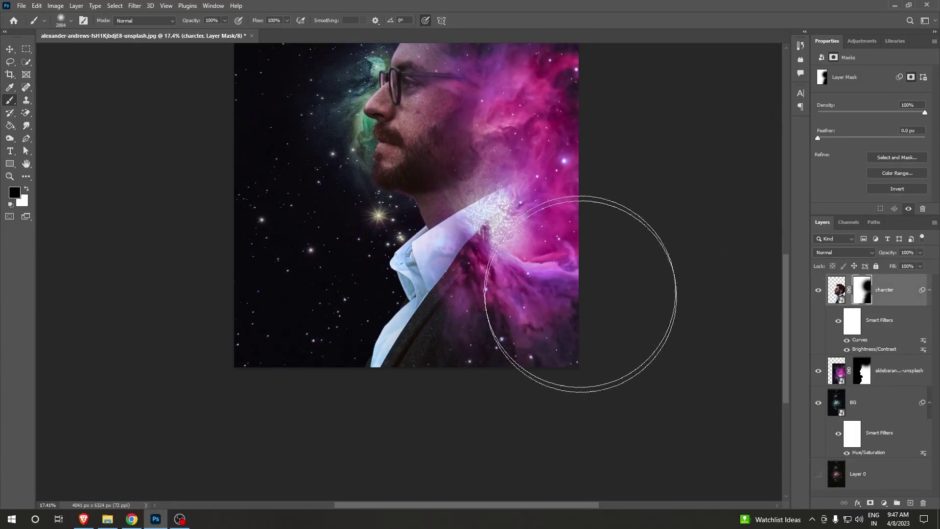
left_click_drag(577, 275, 613, 390)
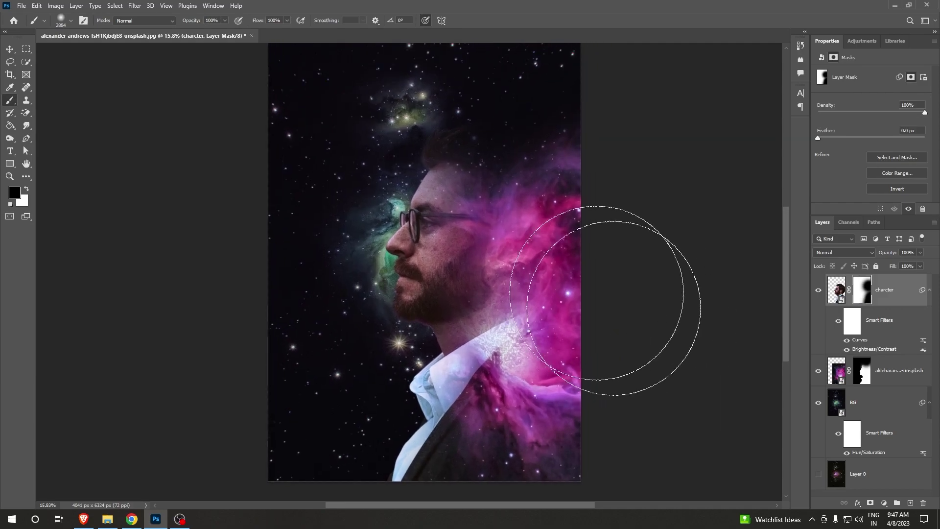
scroll(612, 294, "up", 2)
left_click_drag(456, 312, 709, 348)
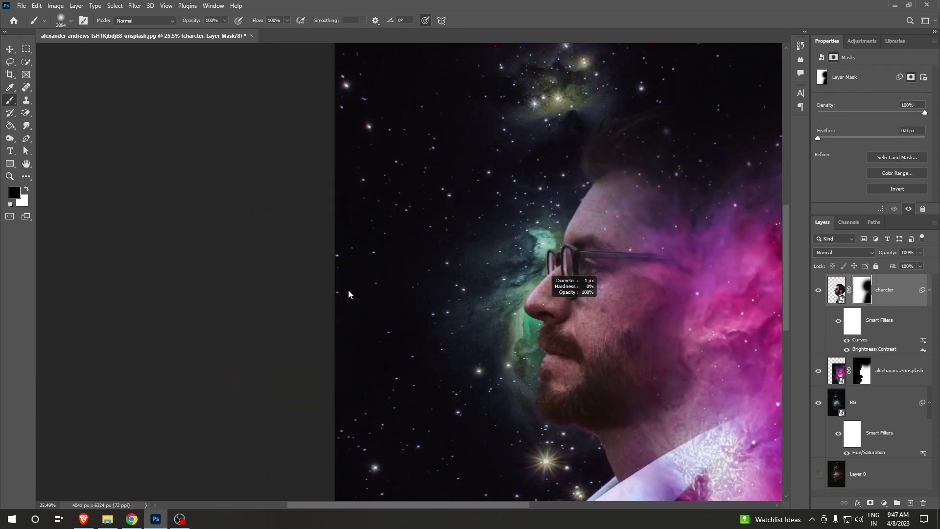
scroll(577, 253, "up", 1)
scroll(578, 254, "up", 2)
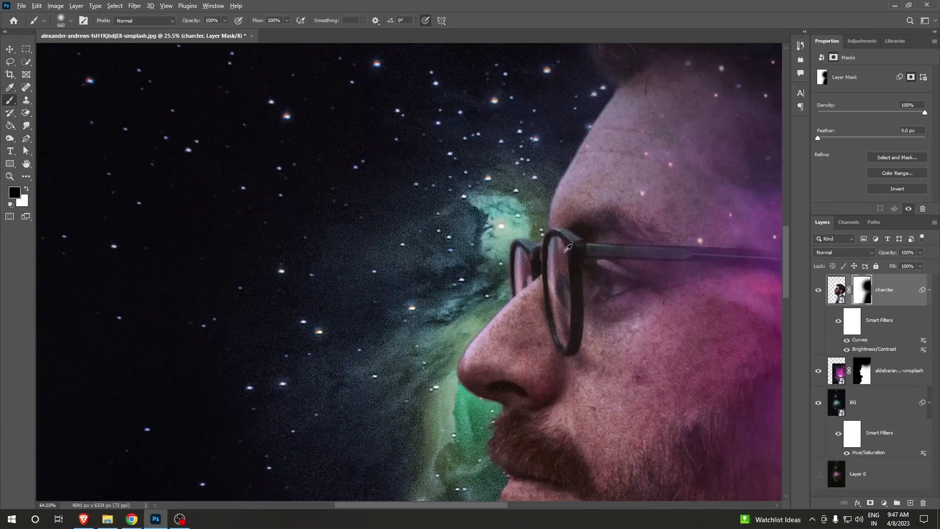
scroll(568, 248, "down", 1)
scroll(568, 314, "down", 2)
scroll(568, 313, "down", 2)
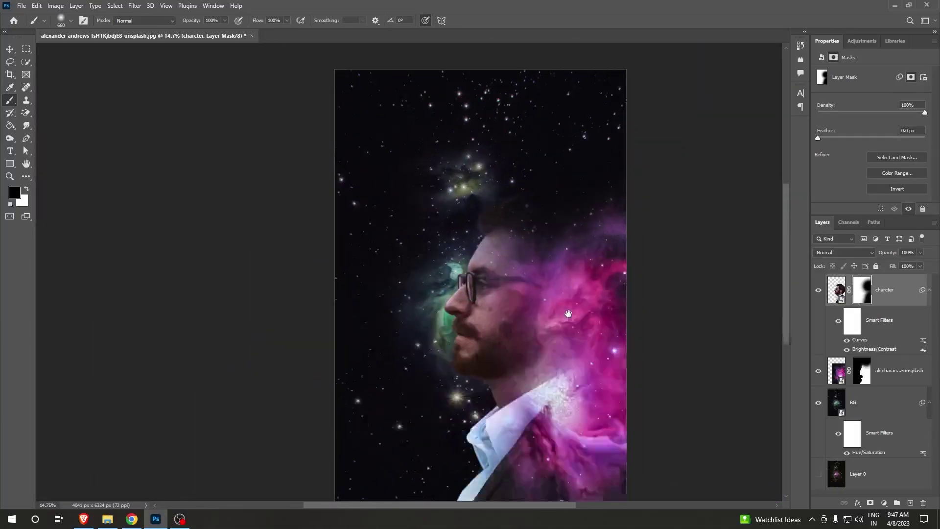
left_click_drag(568, 313, 567, 296)
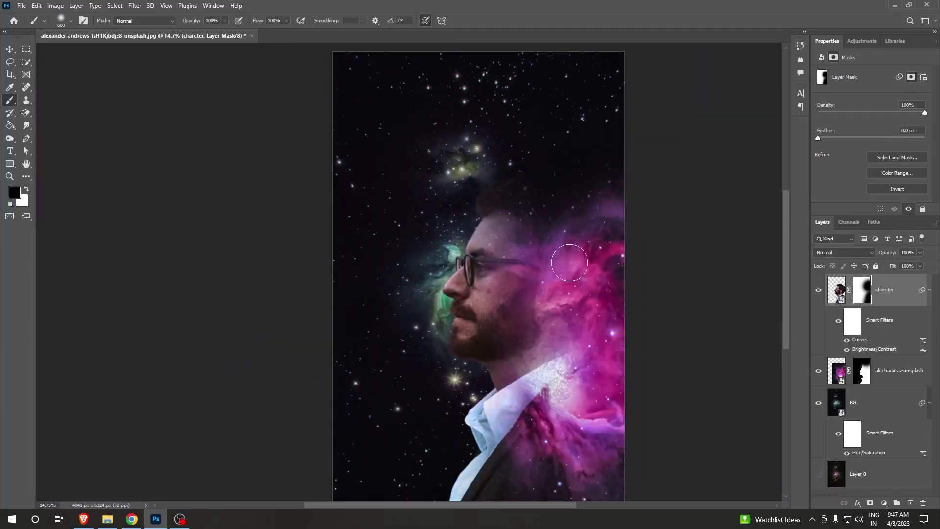
Duplicate the nebula layer and zoom in on the man's face
left_click(914, 370)
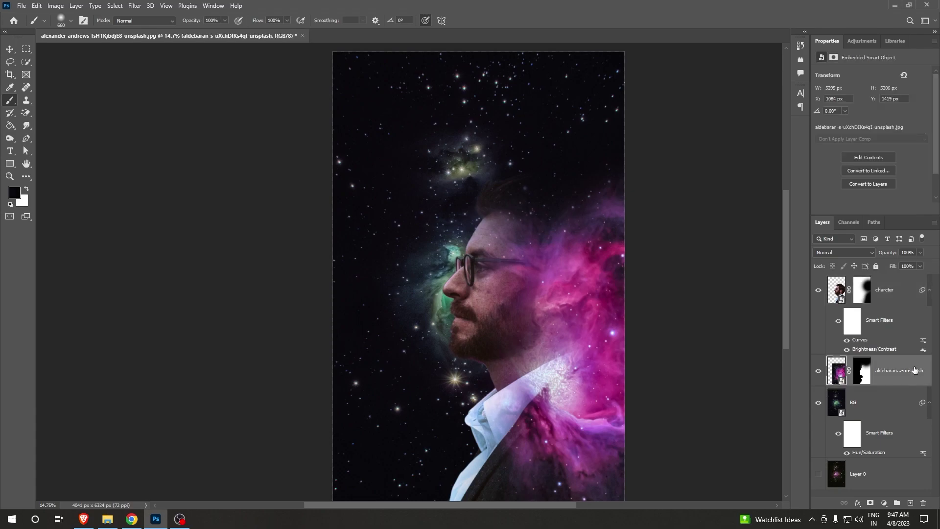
key("ctrl+j")
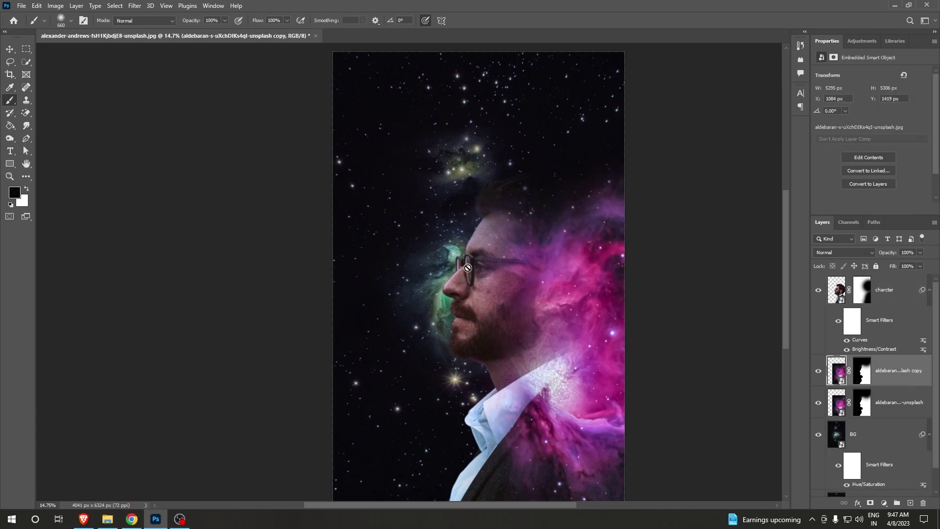
scroll(473, 269, "up", 5, "alt")
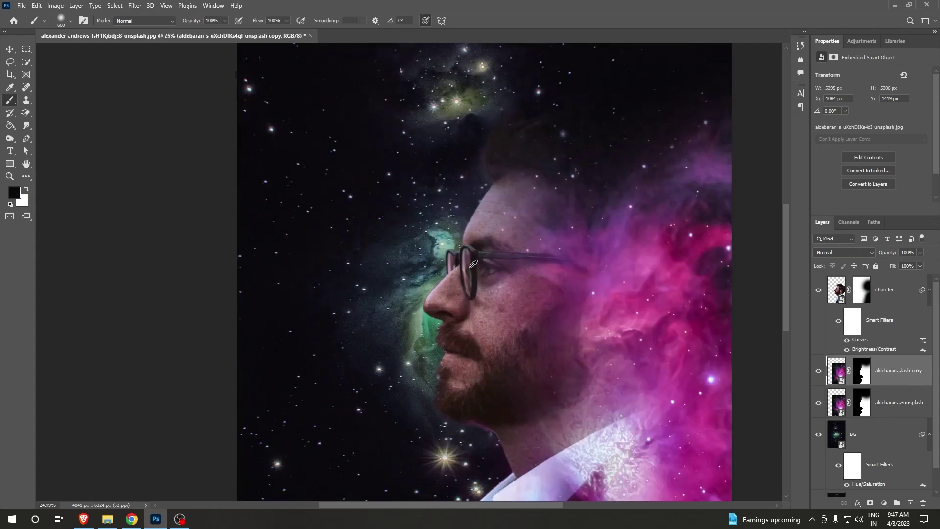
scroll(463, 277, "up", 1, "alt")
scroll(488, 252, "up", 1, "alt")
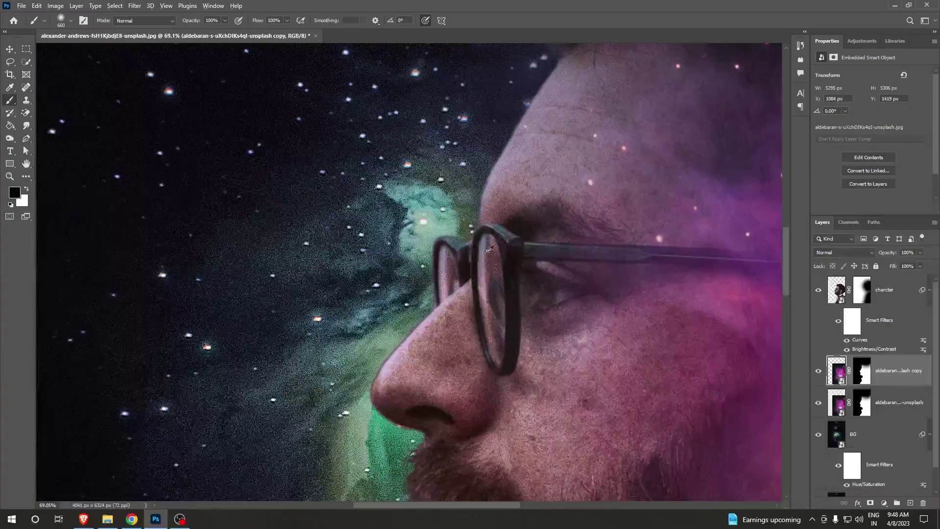
scroll(488, 249, "up", 1, "alt")
scroll(471, 283, "up", 1, "alt")
Draw an elliptical selection inside the front eyeglass lens
left_click(27, 50)
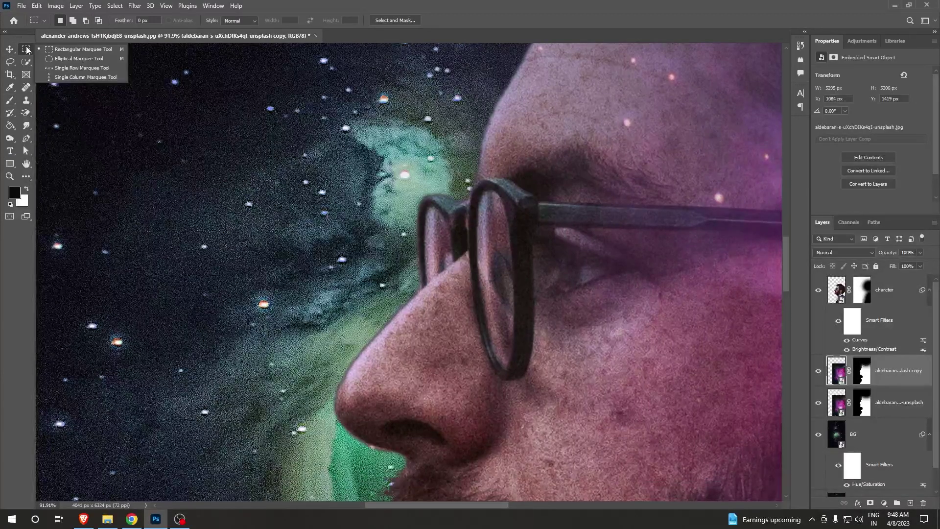
left_click(78, 59)
left_click_drag(471, 189, 520, 358)
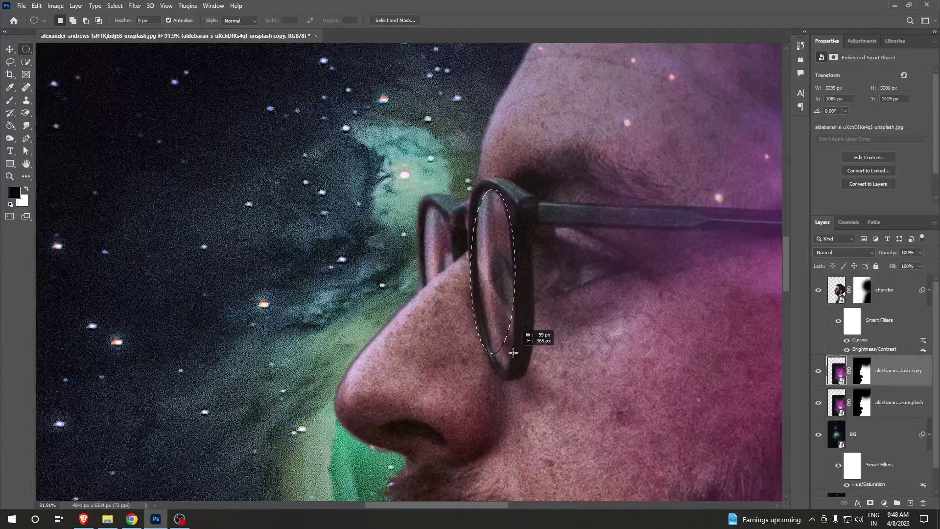
left_click_drag(520, 358, 512, 351)
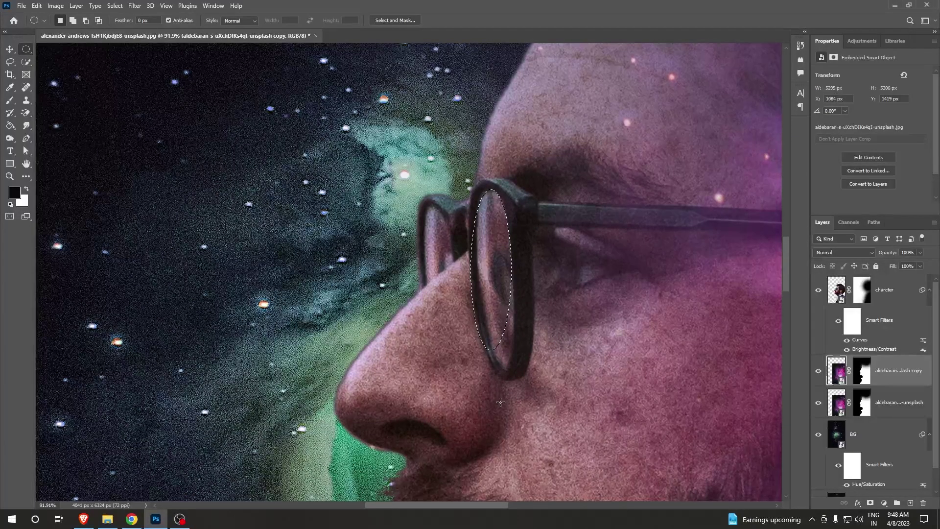
Reshape the oval with Transform Selection so it follows the lens rim
right_click(493, 253)
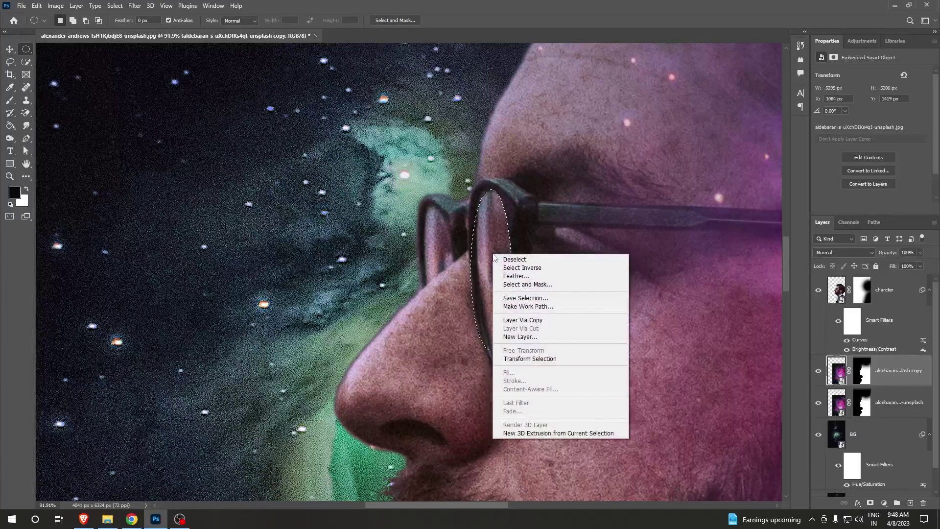
left_click(527, 362)
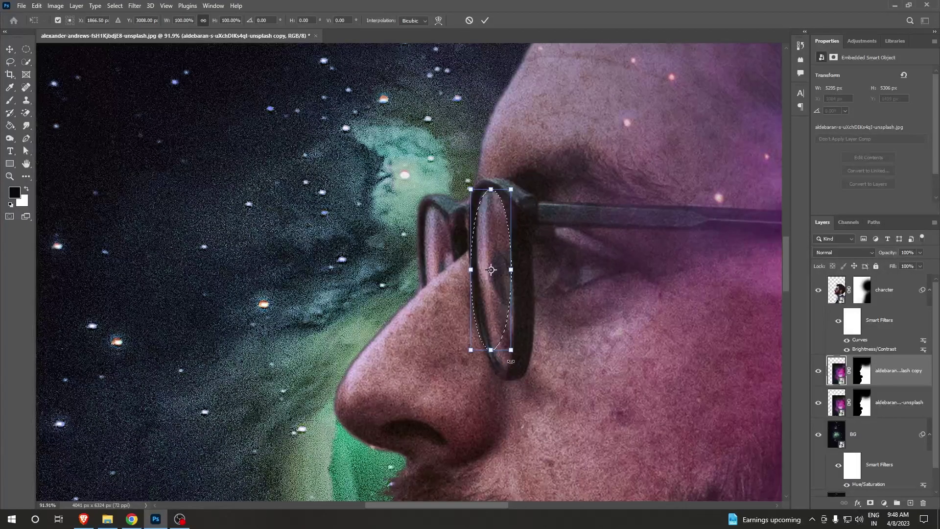
left_click_drag(516, 362, 528, 375)
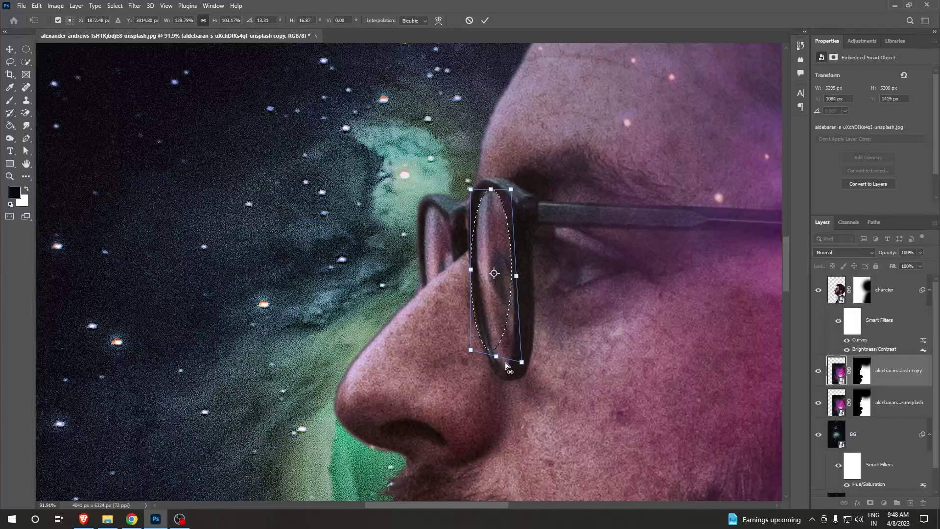
left_click_drag(470, 350, 483, 372)
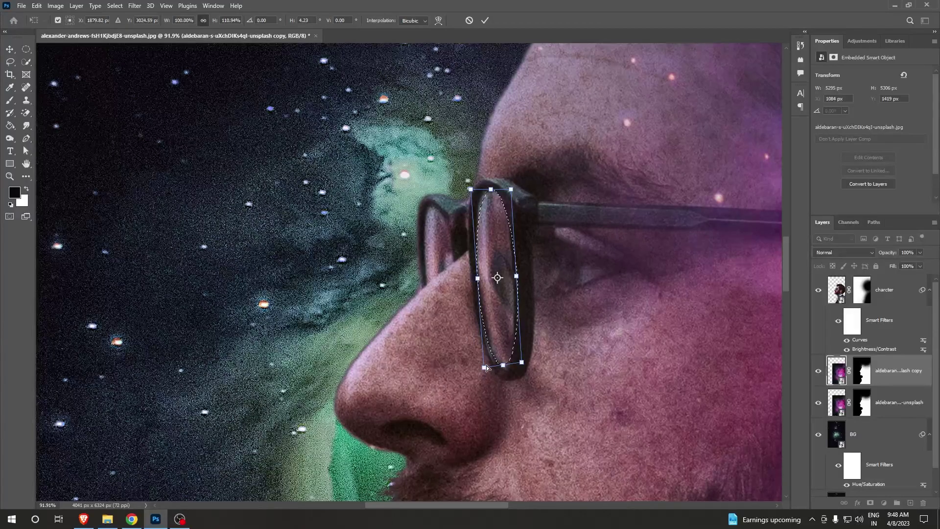
left_click_drag(482, 370, 485, 373)
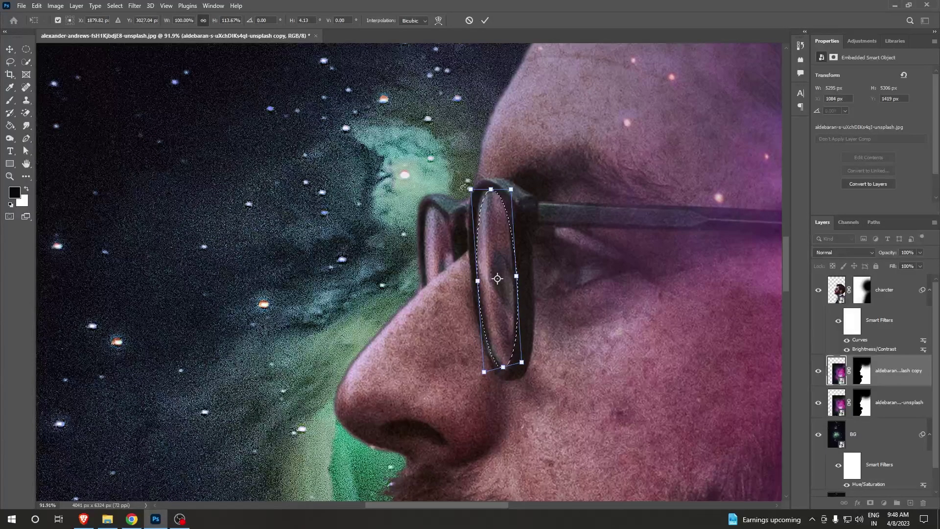
left_click_drag(491, 190, 488, 192)
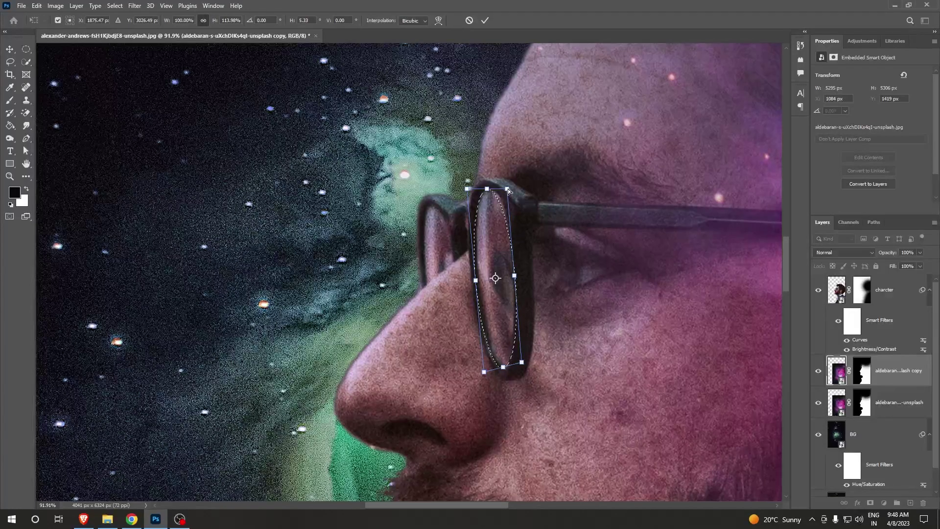
left_click_drag(509, 190, 513, 191)
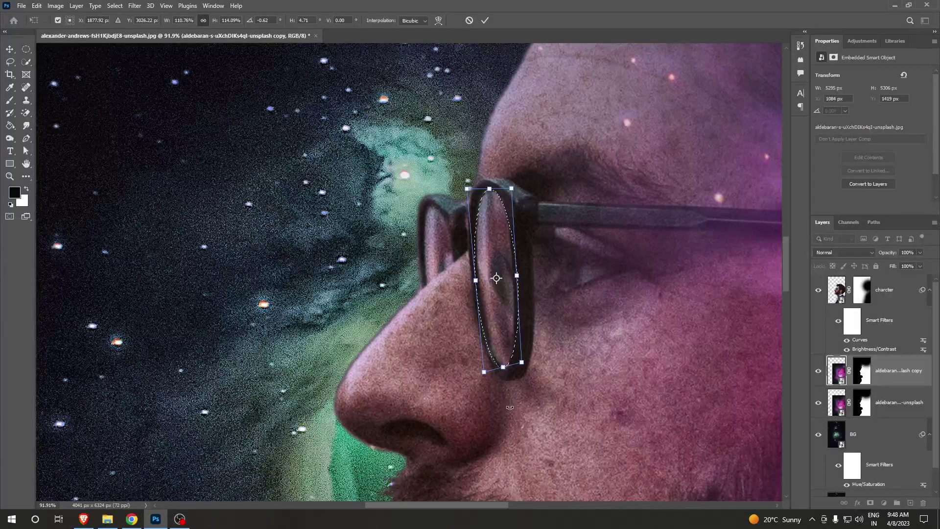
left_click(485, 21)
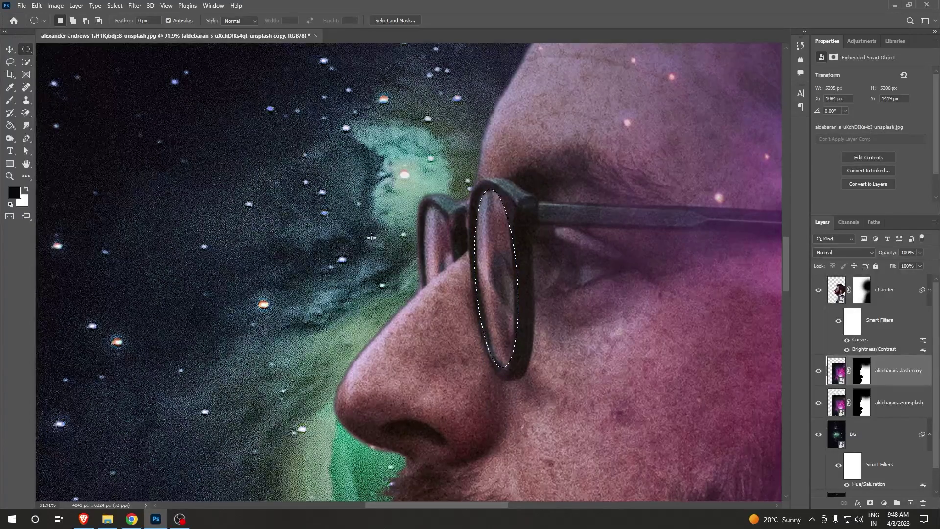
Move the duplicated nebula up and left, then undo the move
scroll(371, 237, "down", 3)
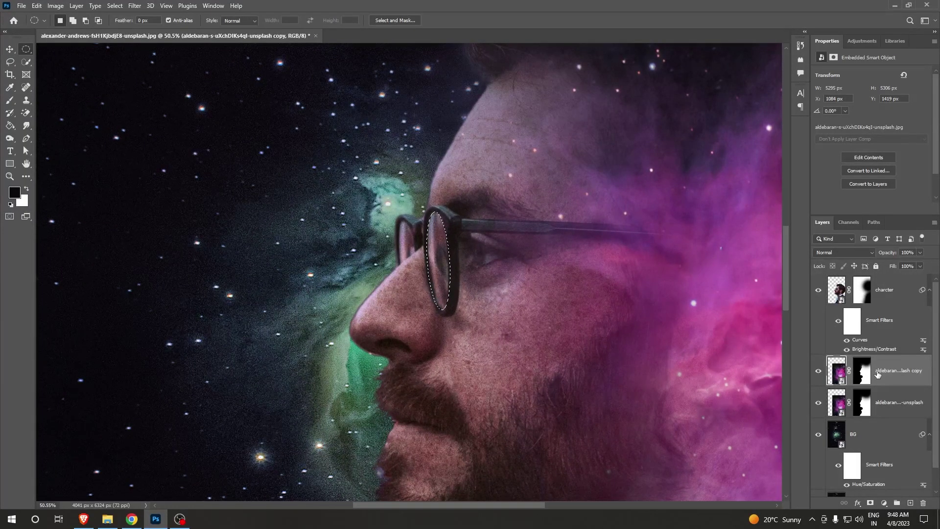
key("v")
scroll(537, 251, "down", 3)
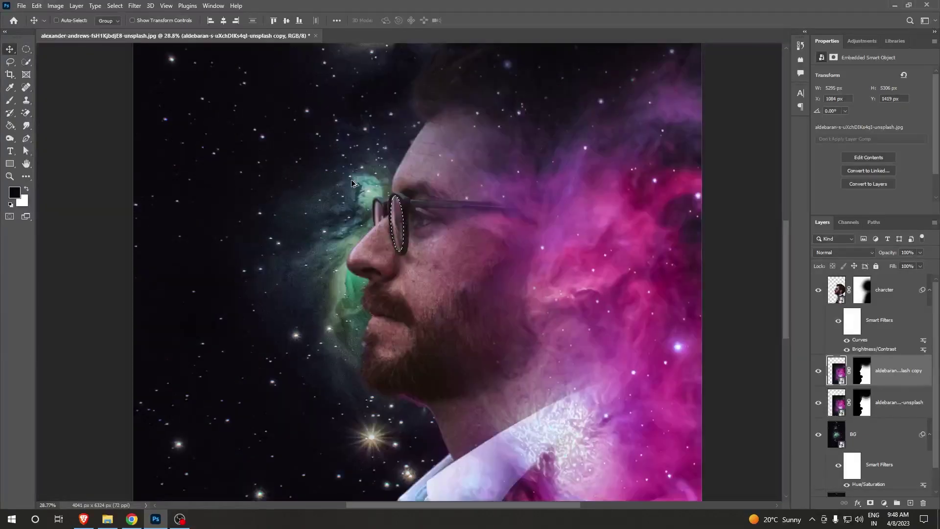
left_click_drag(548, 249, 408, 317)
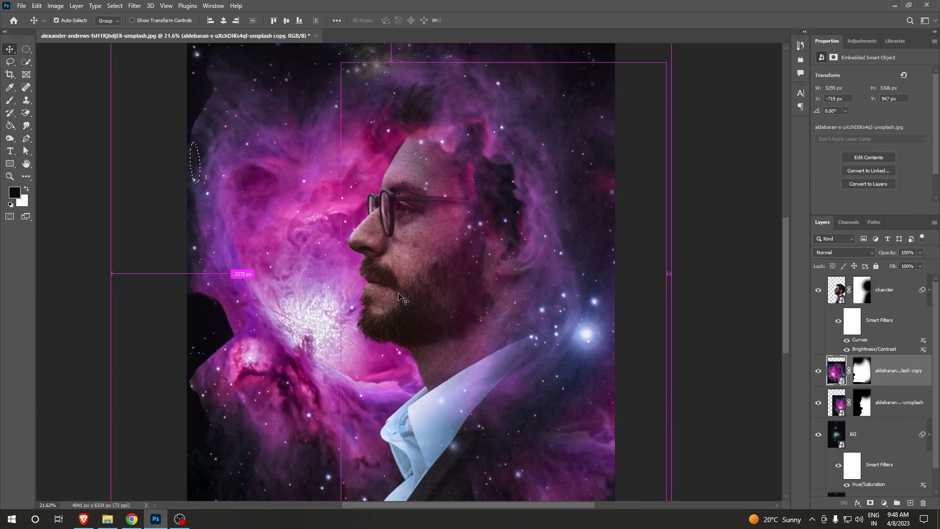
key("ctrl+z")
Add a new empty Layer 1 for the black lens fill
scroll(385, 212, "up", 2)
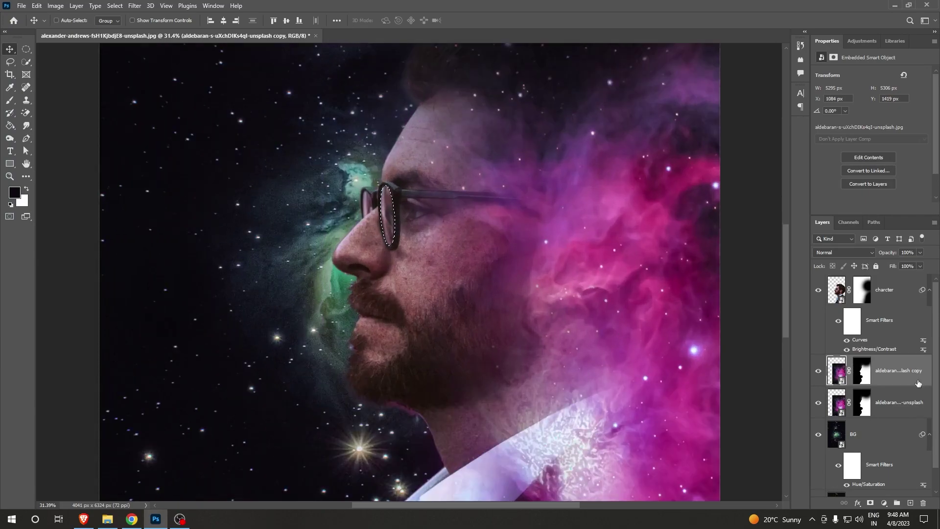
left_click(909, 408)
left_click(898, 374)
left_click(910, 503)
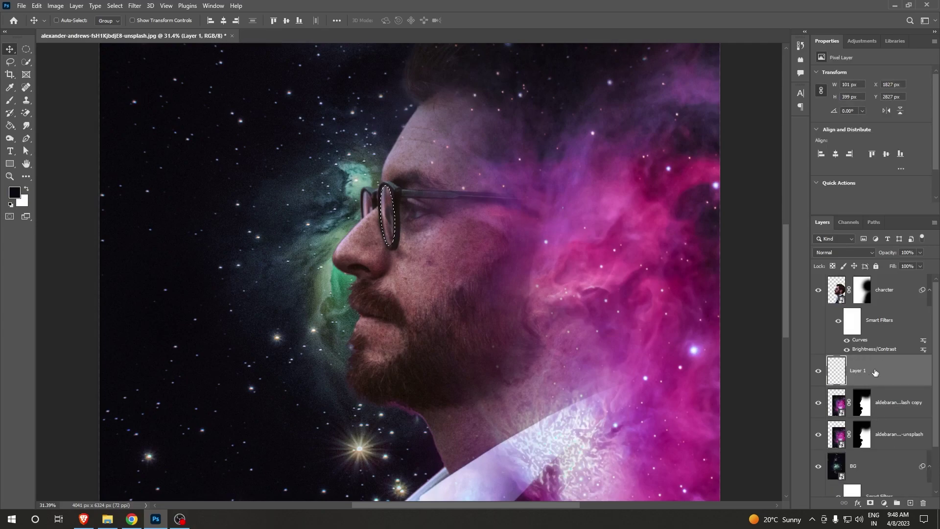
key("g")
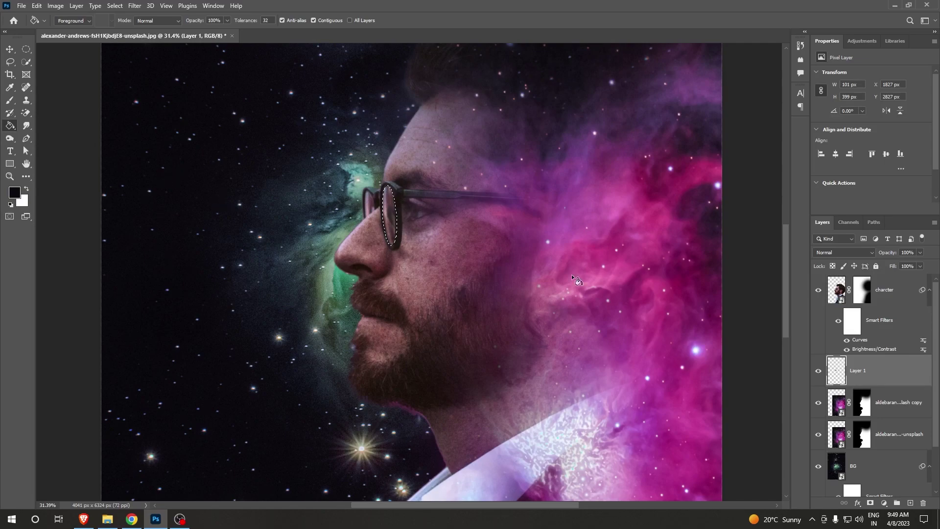
Move Layer 1 to the top, deselect, and stack the nebula copy above it
left_click_drag(890, 370, 851, 283)
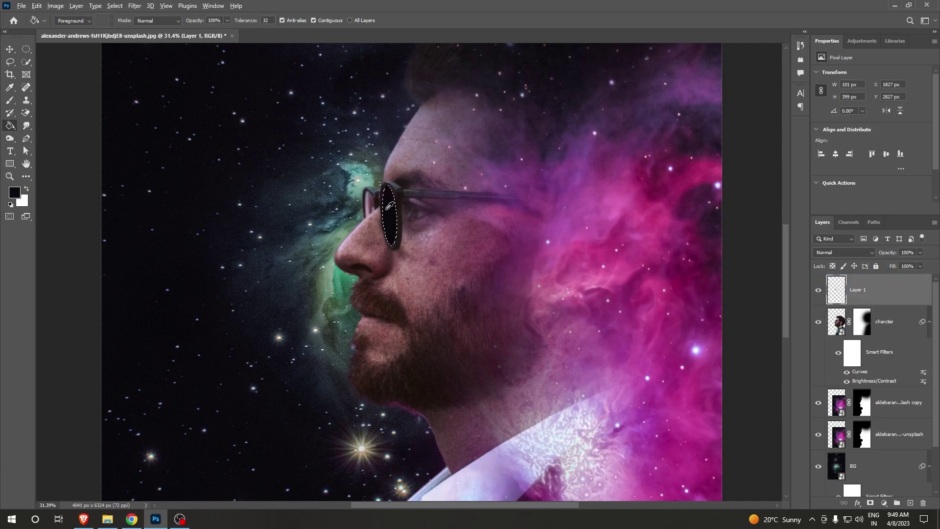
scroll(389, 206, "up", 2)
key("ctrl+d")
key("v")
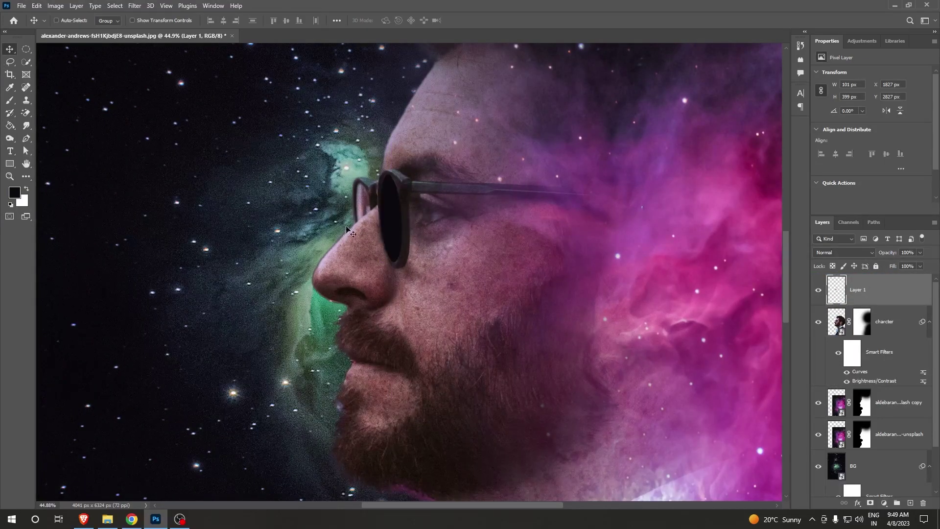
scroll(349, 232, "down", 3)
scroll(441, 231, "down", 2)
left_click_drag(919, 402, 832, 304)
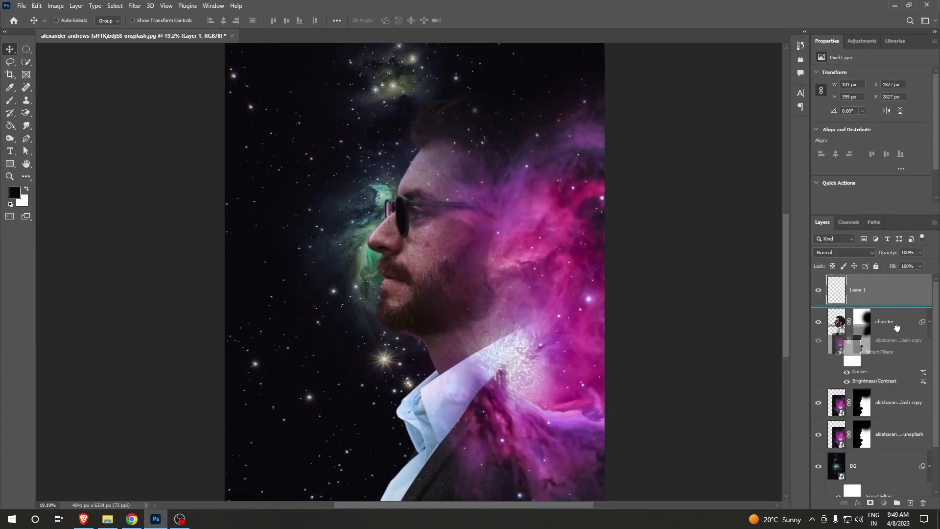
Shift the nebula copy left and up and clip it onto the lens layer
left_click(817, 293)
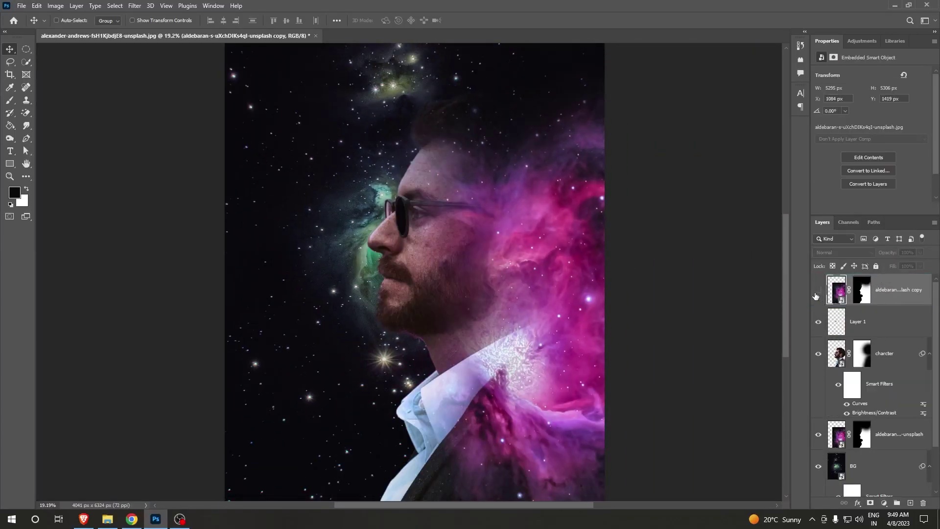
mouse_move(518, 213)
left_mouse_down()
mouse_move(430, 169)
mouse_move(423, 152)
left_mouse_up()
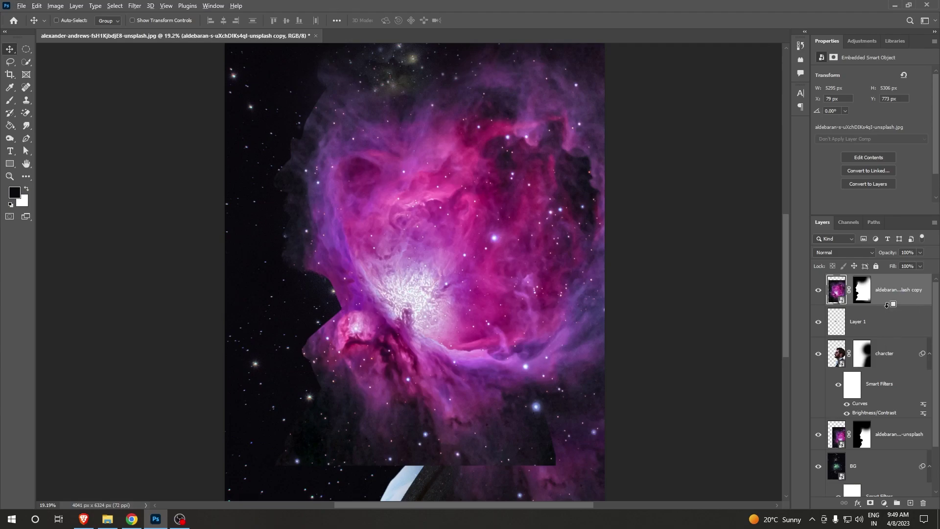
left_click(890, 303, "alt")
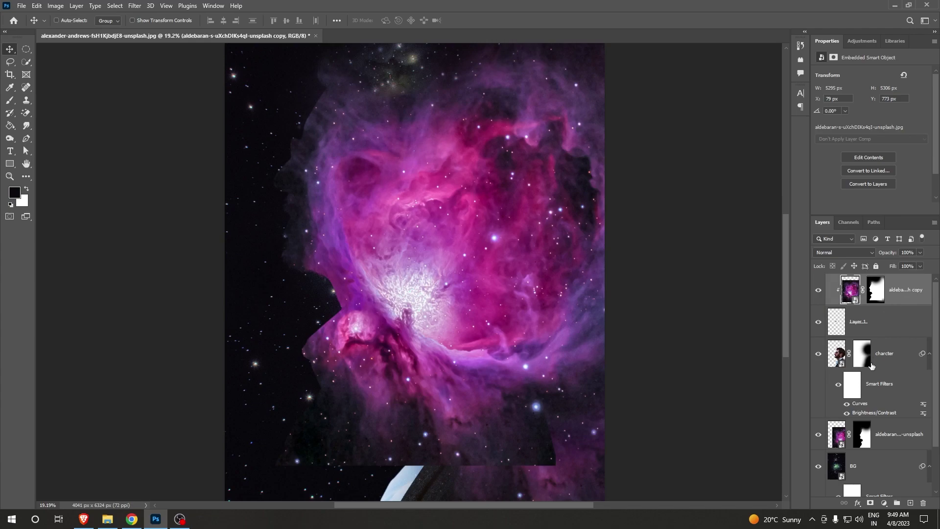
right_click(913, 289)
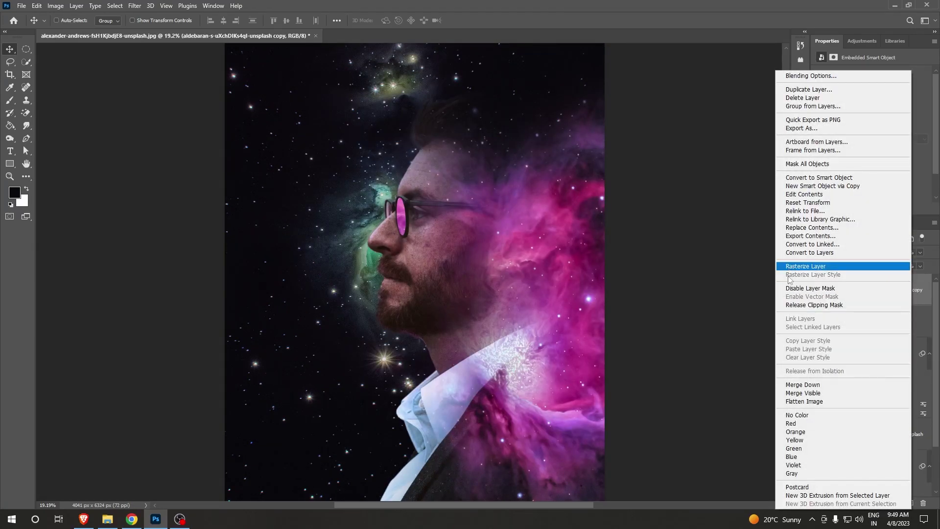
left_click(798, 305)
right_click(887, 294)
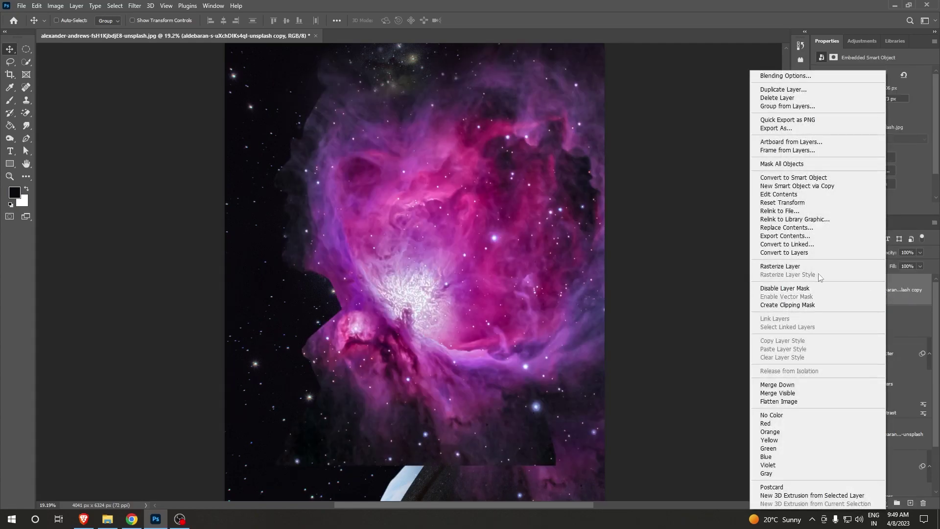
left_click(771, 306)
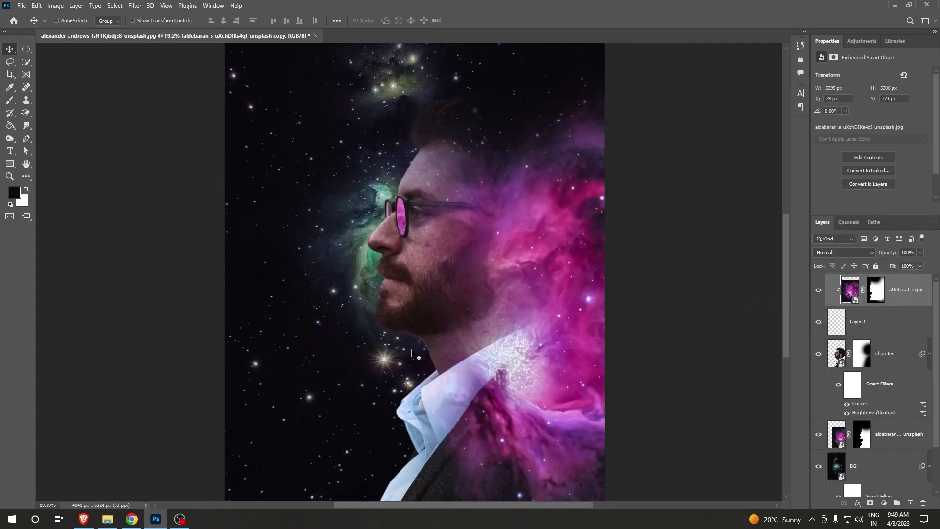
Zoom in and select Layer 1, the lens layer
scroll(411, 319, "up", 3)
scroll(421, 303, "up", 2)
scroll(434, 289, "up", 2)
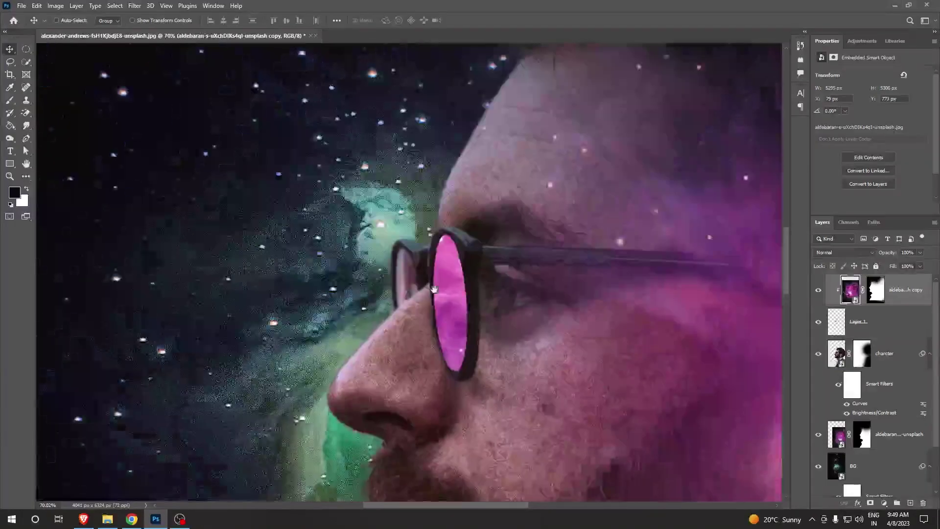
scroll(434, 289, "up", 2)
scroll(461, 177, "up", 1)
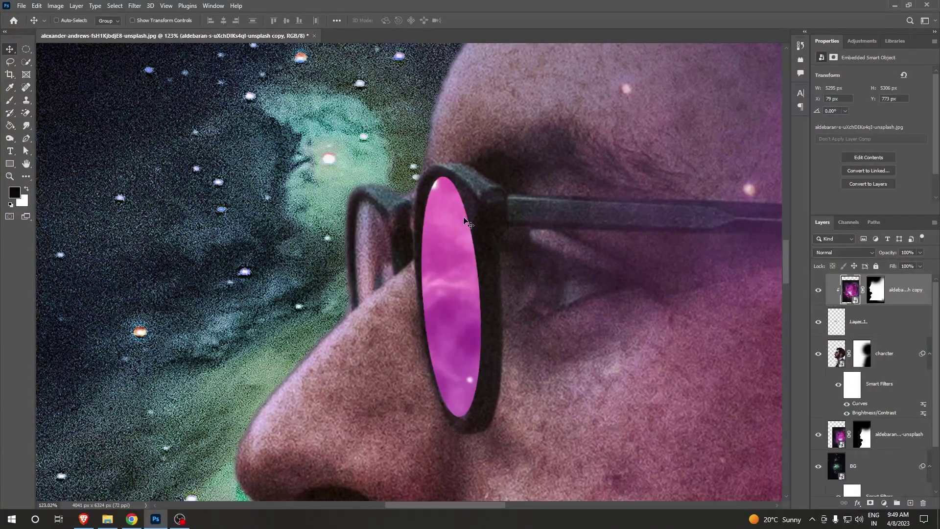
left_click(913, 321)
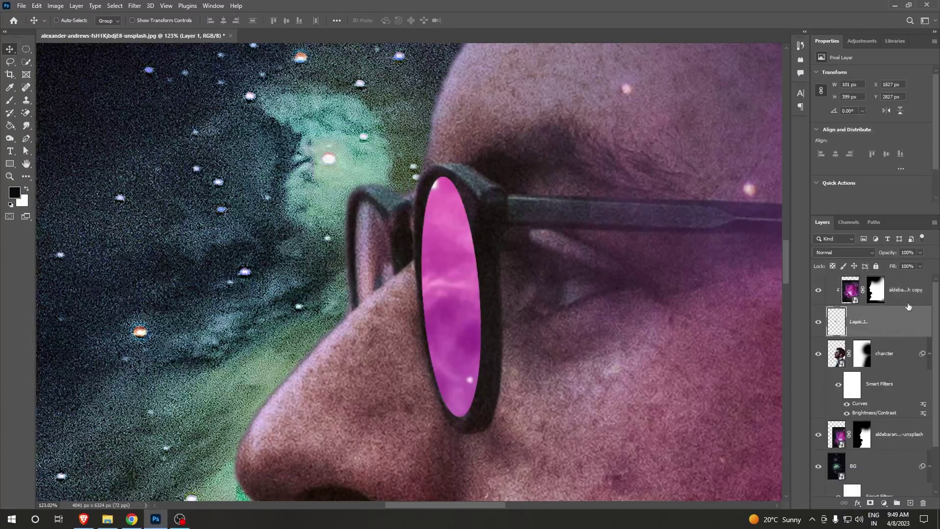
Lower Layer 1's opacity to 67% in Blending Options
right_click(886, 331)
left_click(777, 95)
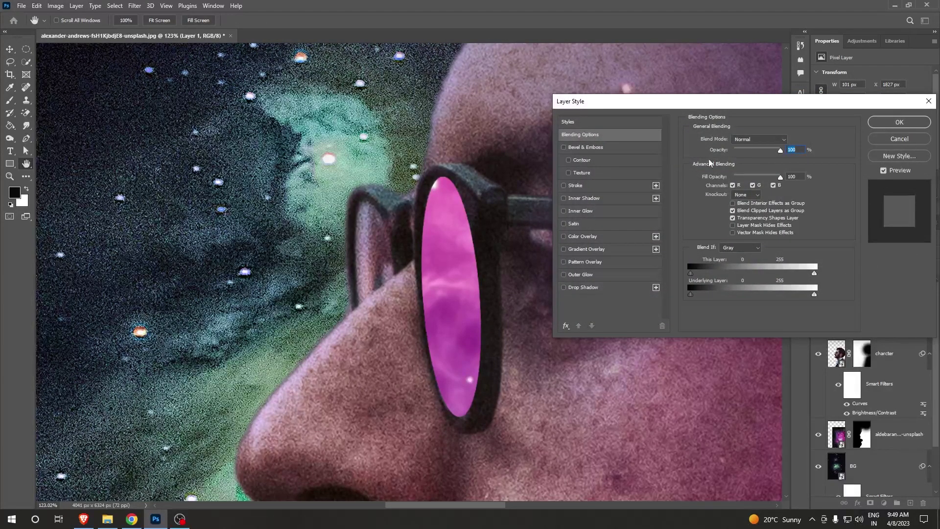
mouse_move(780, 152)
left_mouse_down()
mouse_move(753, 152)
mouse_move(765, 151)
left_mouse_up()
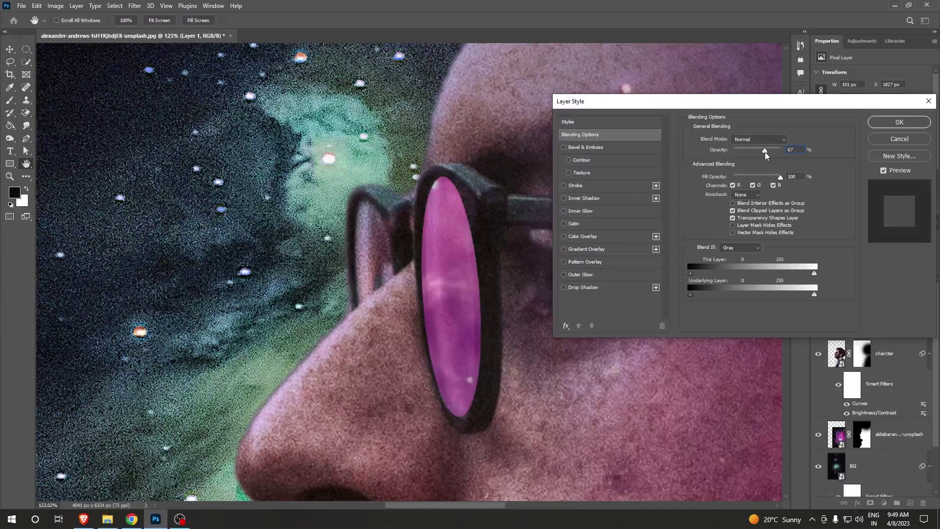
left_click(875, 117)
Add a layer mask to the lens layer and brush black over areas around the eye
scroll(491, 285, "down", 2)
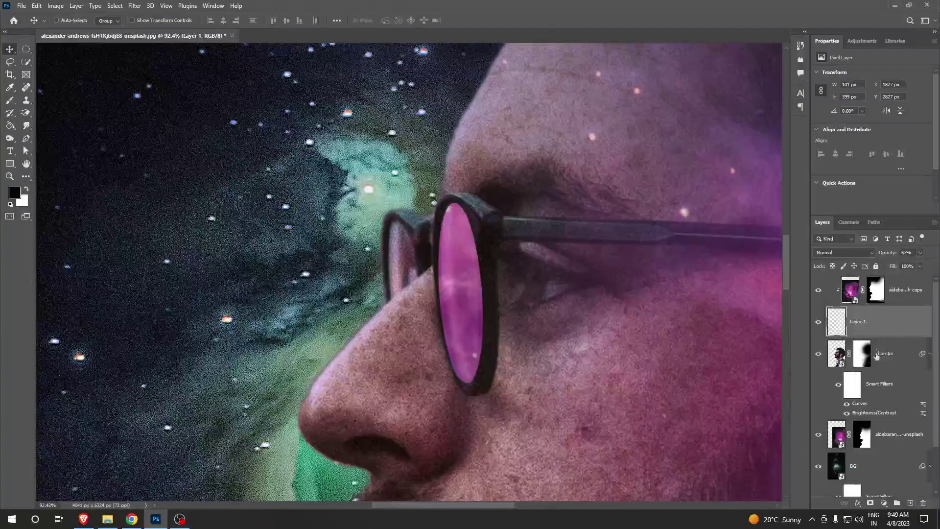
left_click(875, 503)
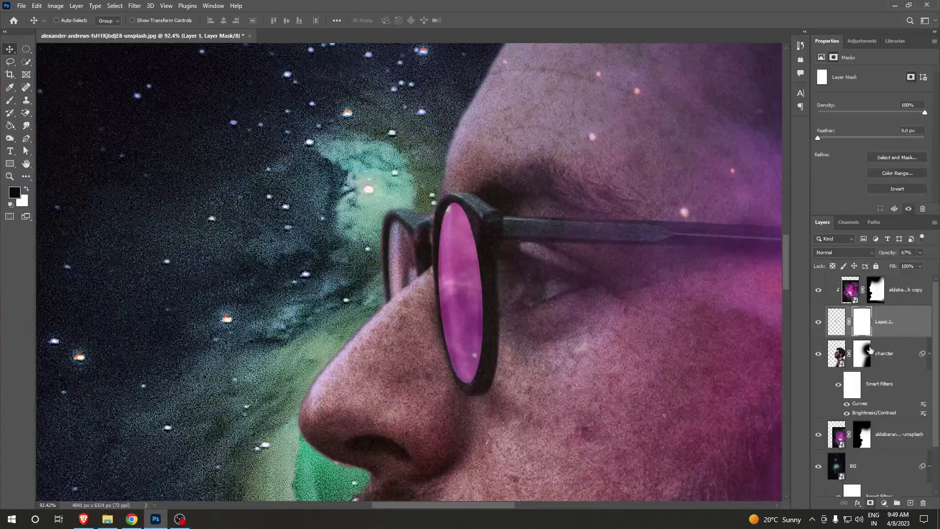
left_click(9, 102)
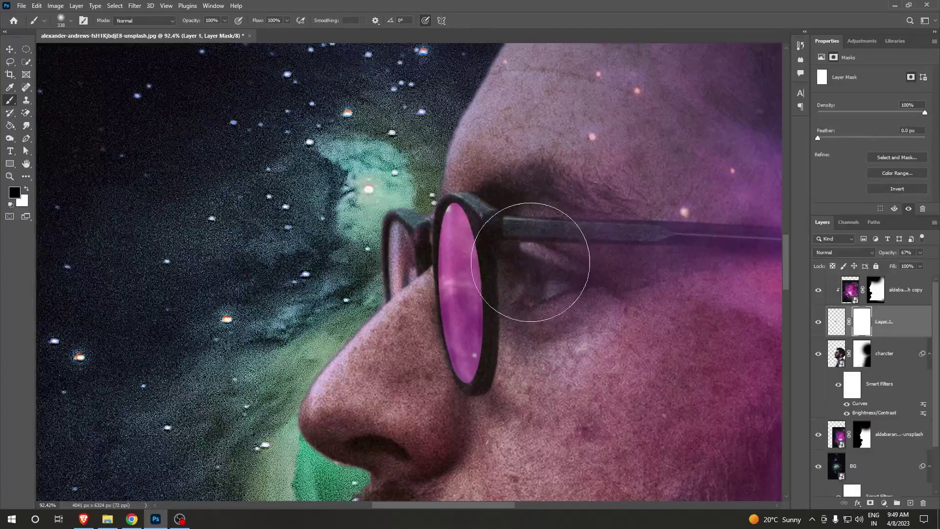
left_click_drag(535, 252, 545, 353)
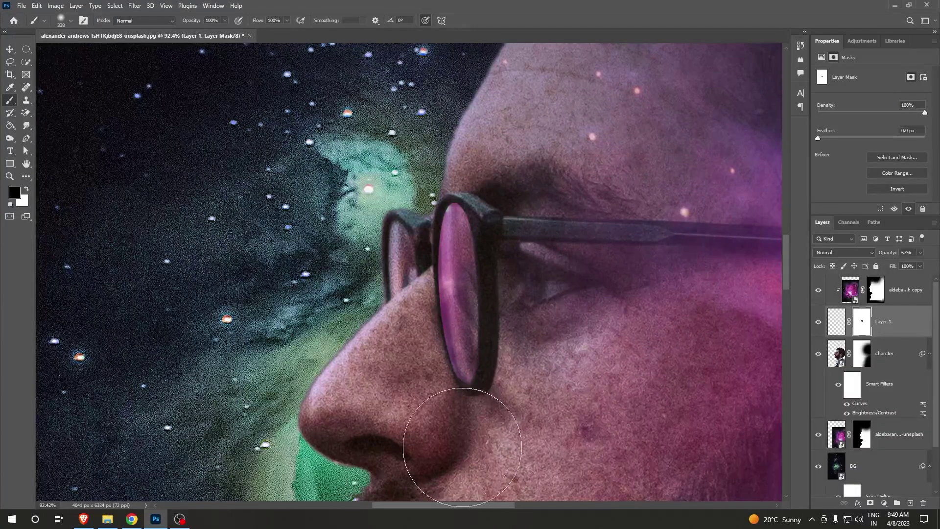
left_click_drag(386, 199, 440, 235)
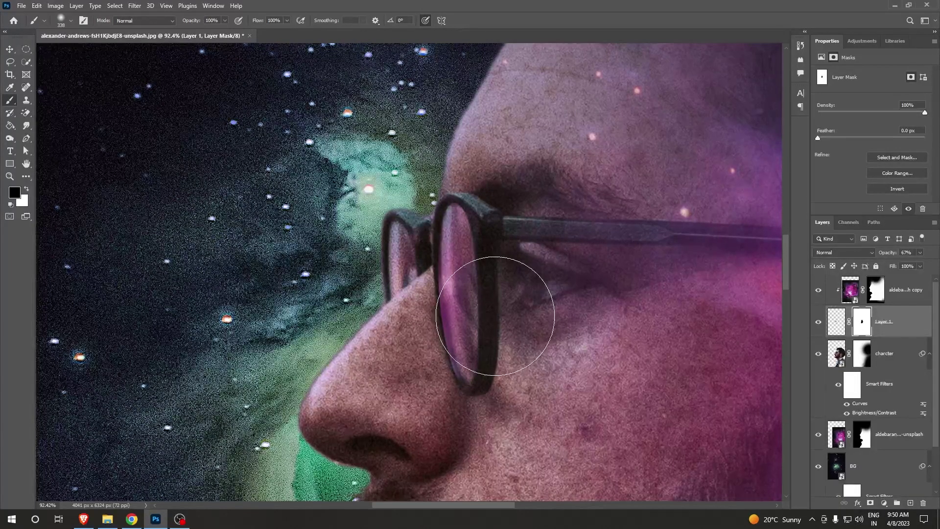
key("ctrl+z")
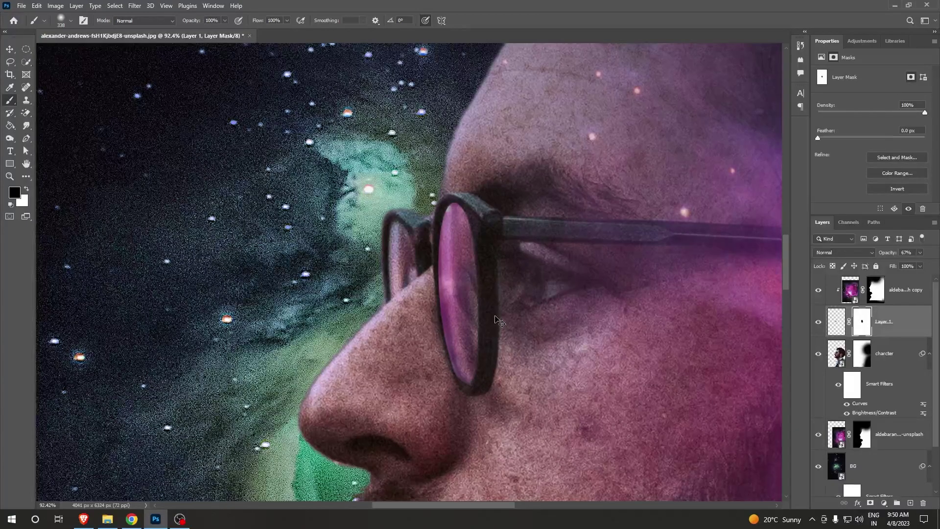
mouse_move(452, 264)
left_mouse_down()
mouse_move(483, 269)
mouse_move(451, 346)
mouse_move(451, 373)
mouse_move(456, 235)
left_mouse_up()
Resize the brush to about 320 px and mask the lens fill toward the cheek
key("x")
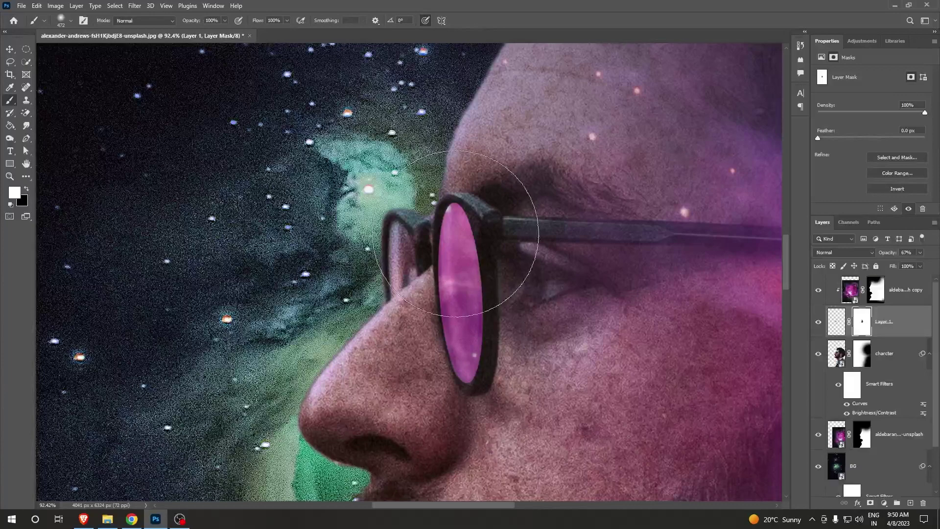
mouse_move(572, 299)
left_mouse_down("alt")
mouse_move(507, 415)
mouse_move(472, 404)
mouse_move(473, 425)
left_mouse_up("alt")
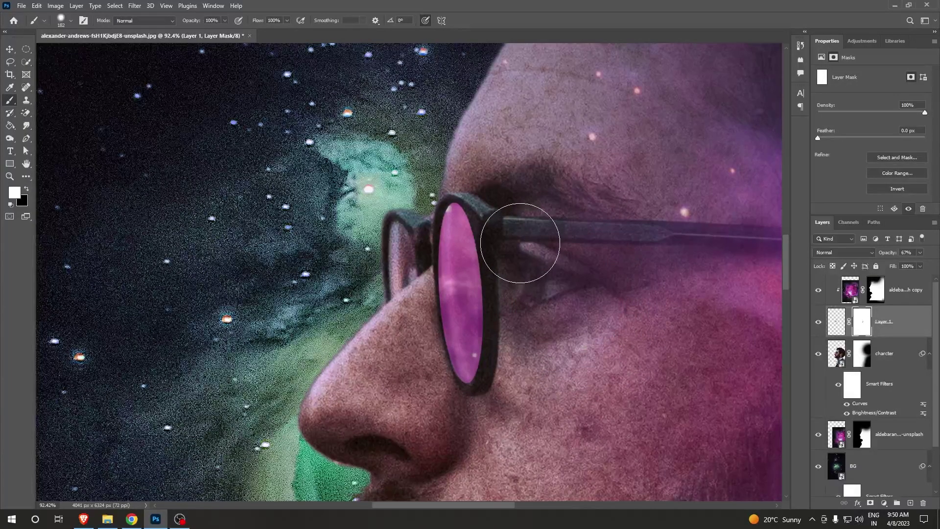
right_click(523, 260)
key("Escape")
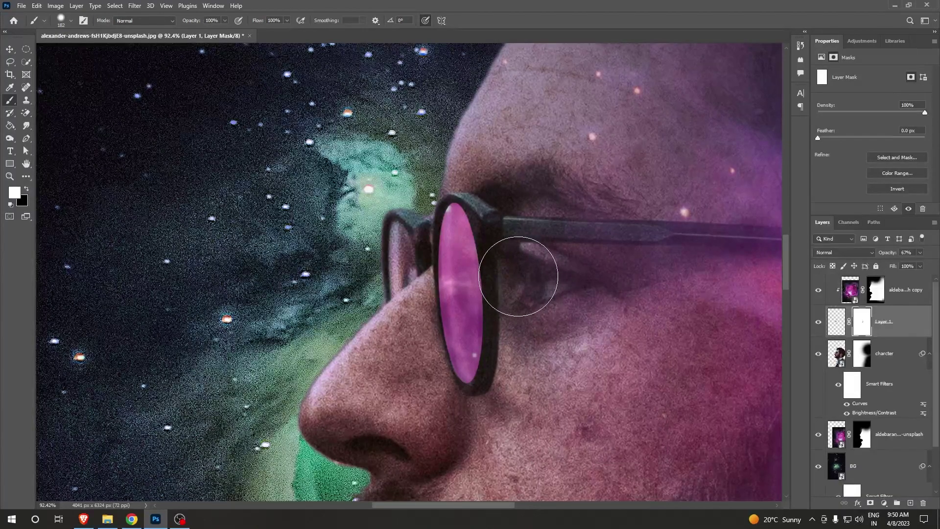
key("x")
mouse_move(524, 294)
left_mouse_down()
mouse_move(510, 400)
mouse_move(514, 210)
mouse_move(497, 171)
mouse_move(468, 164)
mouse_move(382, 242)
mouse_move(387, 284)
mouse_move(411, 318)
mouse_move(414, 400)
mouse_move(398, 382)
mouse_move(389, 336)
mouse_move(410, 241)
mouse_move(401, 247)
mouse_move(413, 248)
mouse_move(405, 346)
mouse_move(419, 389)
mouse_move(451, 358)
left_mouse_up()
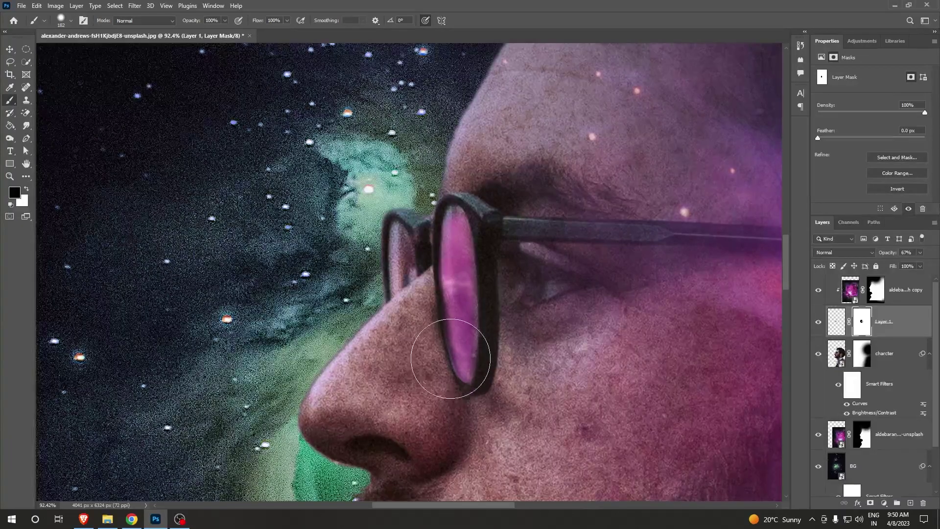
Zoom and pan over the whole portrait, then select the charcter layer
scroll(456, 392, "down", 1)
scroll(456, 392, "down", 1)
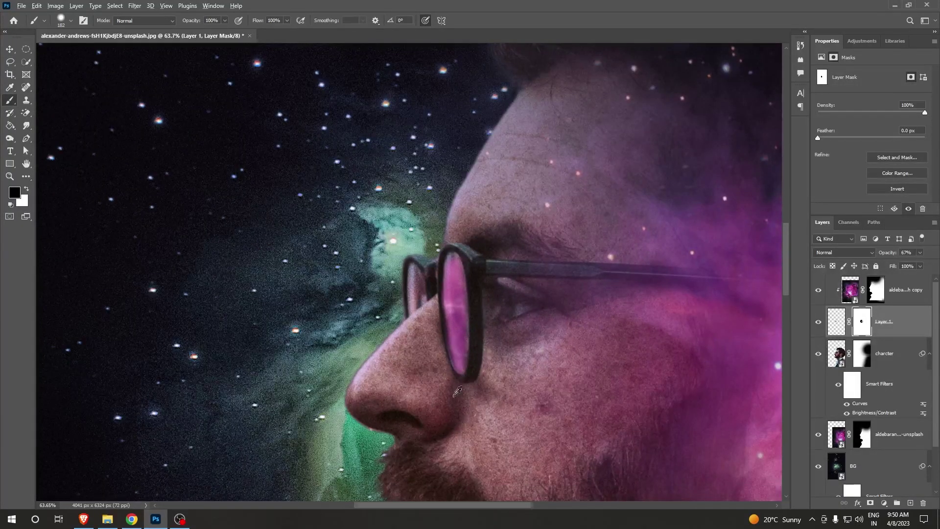
scroll(457, 392, "down", 4)
scroll(465, 385, "down", 2)
scroll(473, 377, "up", 2)
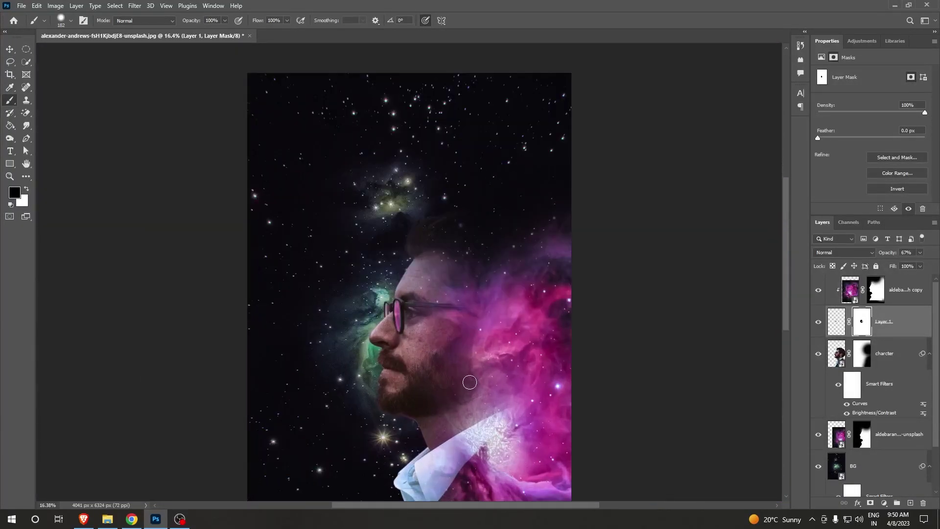
scroll(464, 275, "down", 1)
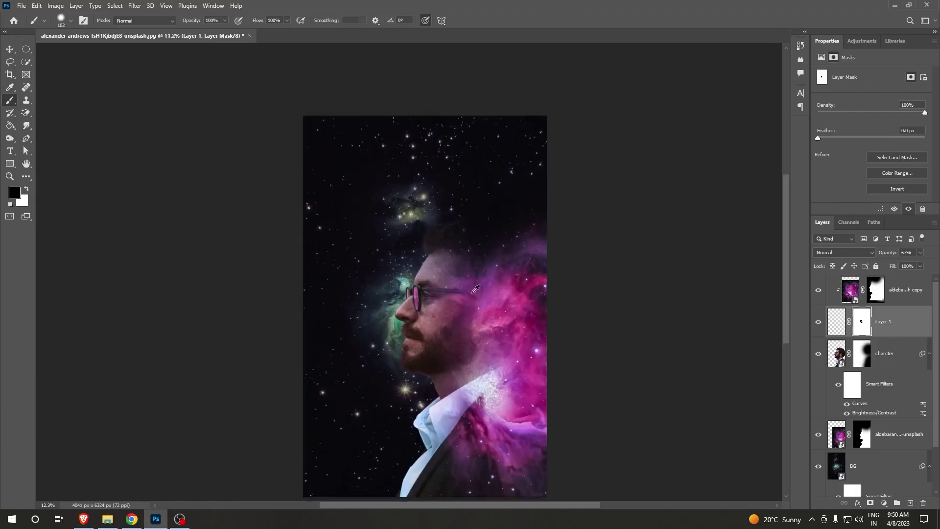
scroll(464, 275, "up", 2)
left_click_drag(490, 485, 529, 316)
scroll(529, 316, "down", 1)
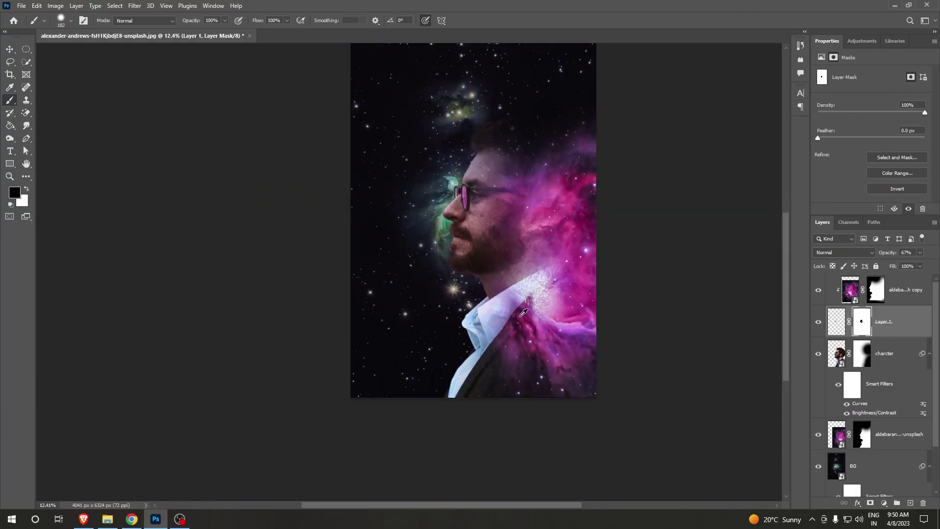
scroll(534, 319, "down", 1)
scroll(537, 320, "up", 1)
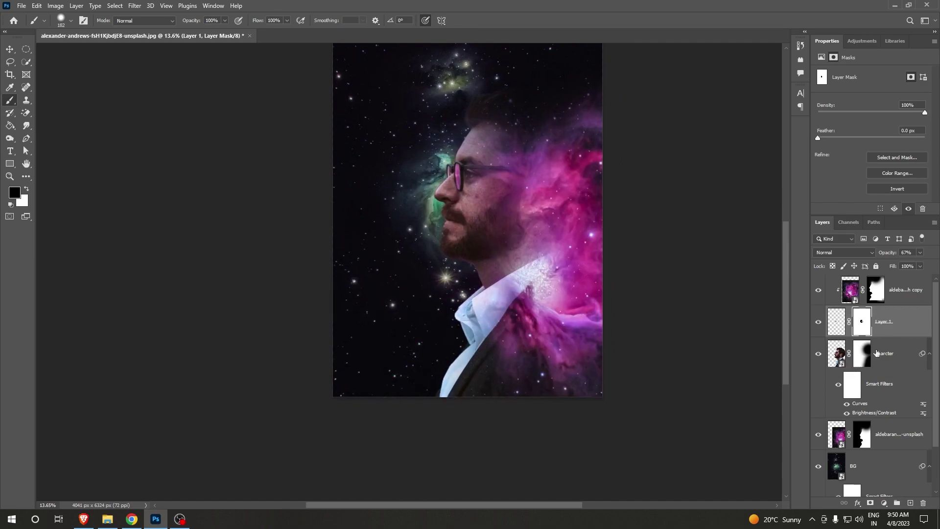
left_click(896, 347)
Apply Color Balance to the charcter layer with midtones +7, -14, +6
left_click(55, 6)
mouse_move(70, 31)
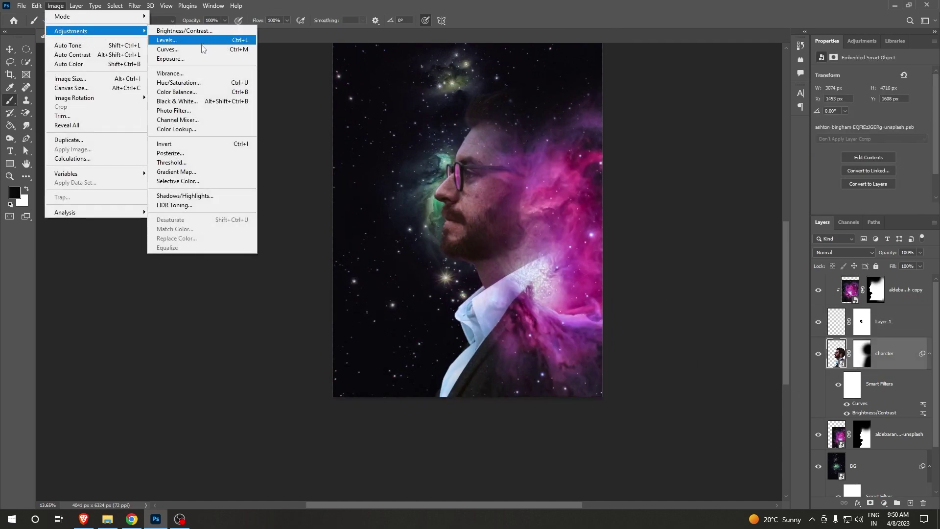
left_click(176, 92)
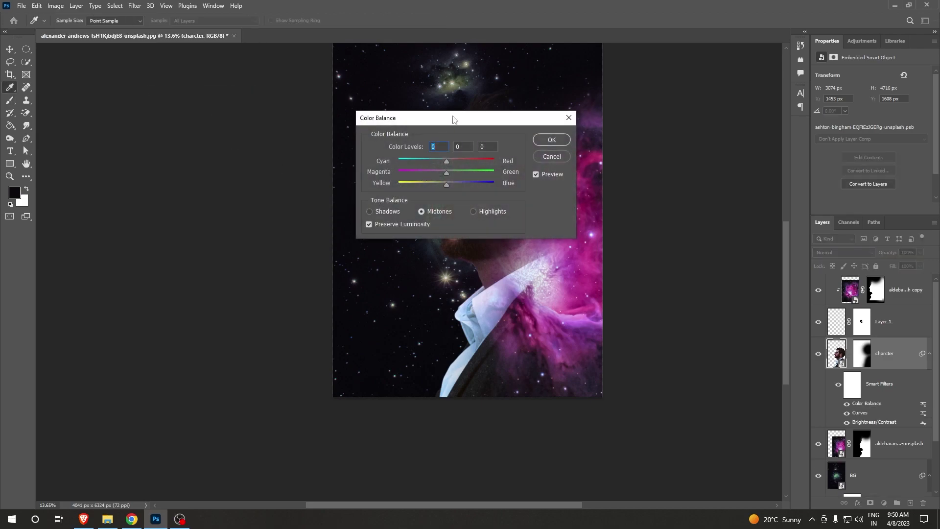
left_click_drag(453, 119, 631, 135)
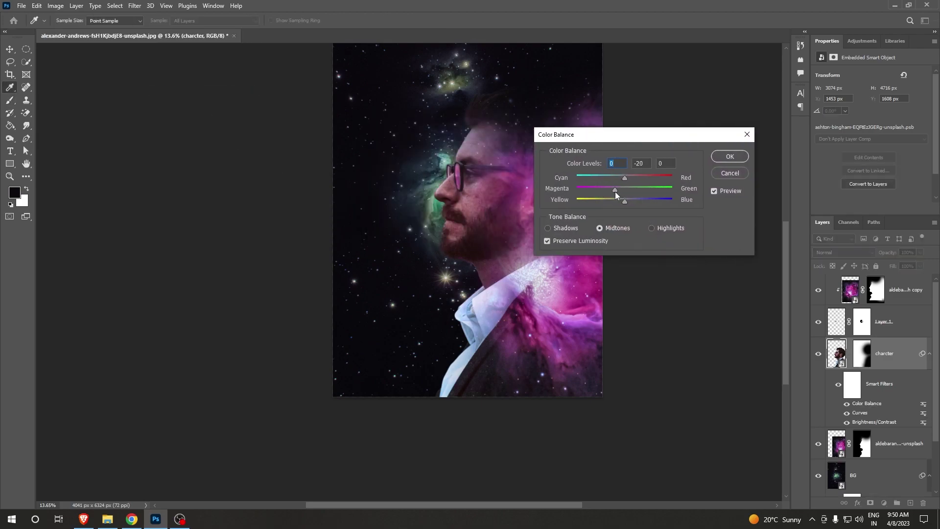
left_click_drag(615, 191, 618, 189)
left_click_drag(642, 132, 664, 127)
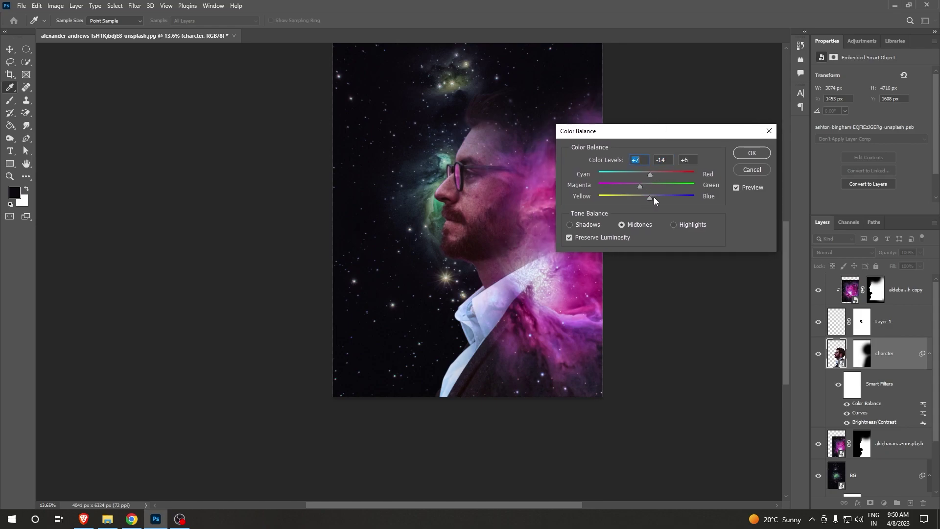
left_click_drag(643, 196, 652, 196)
left_click(752, 153)
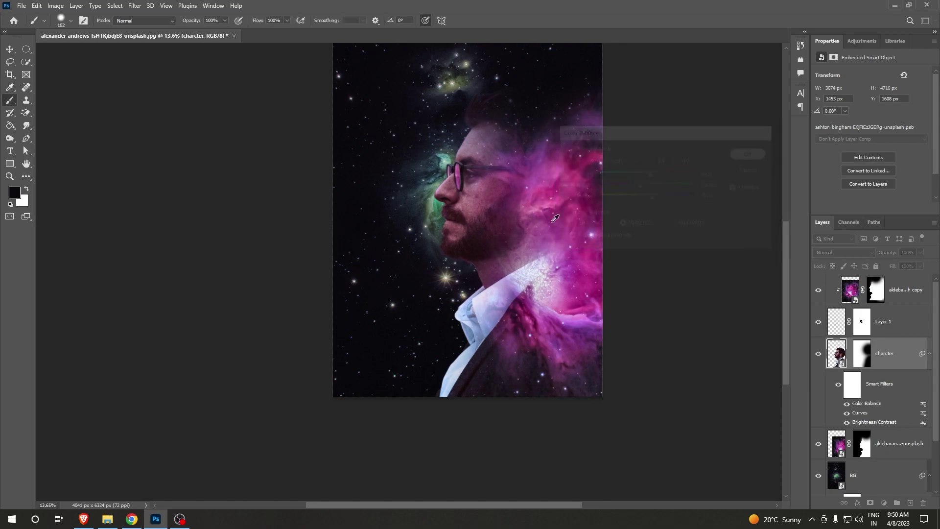
scroll(453, 353, "down", 4)
scroll(454, 353, "up", 2)
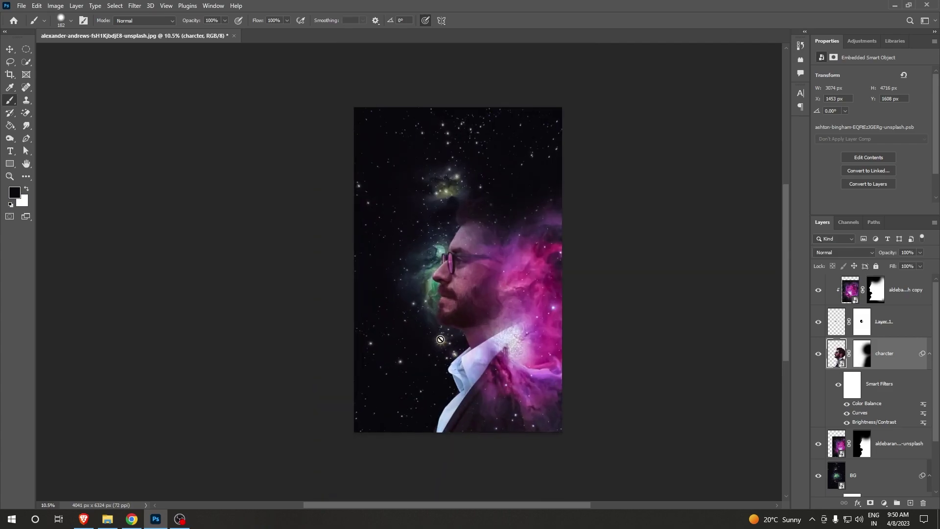
Crop the canvas top down to a 4041 × 5551 px frame
left_click(10, 74)
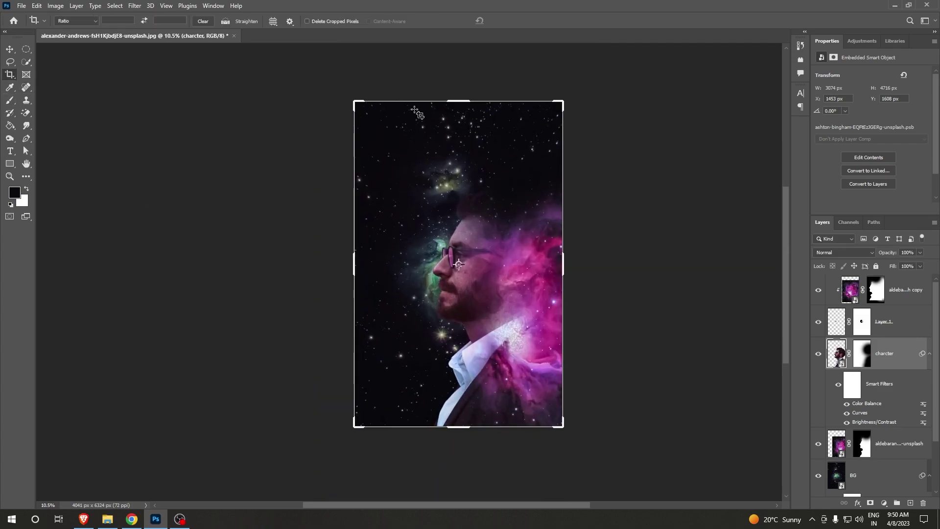
left_click_drag(458, 101, 460, 122)
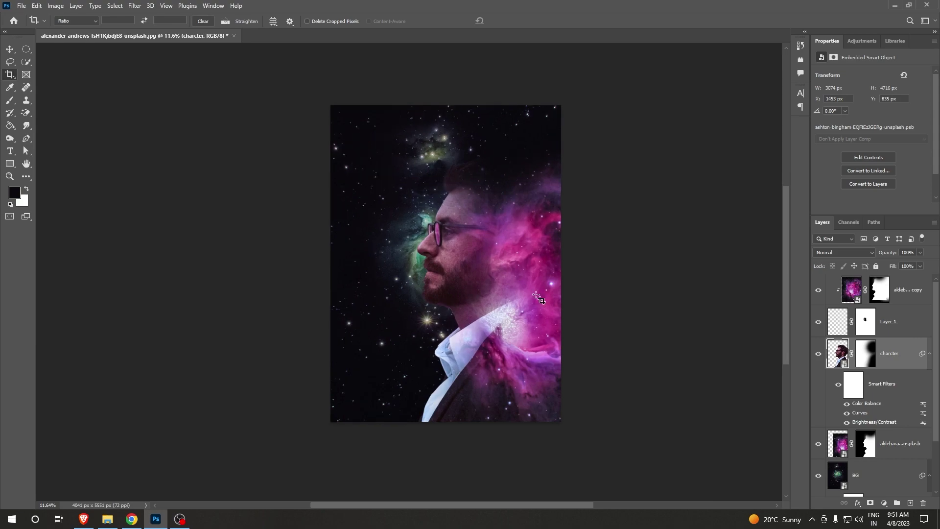
scroll(523, 274, "down", 2, "alt")
scroll(524, 289, "up", 1, "alt")
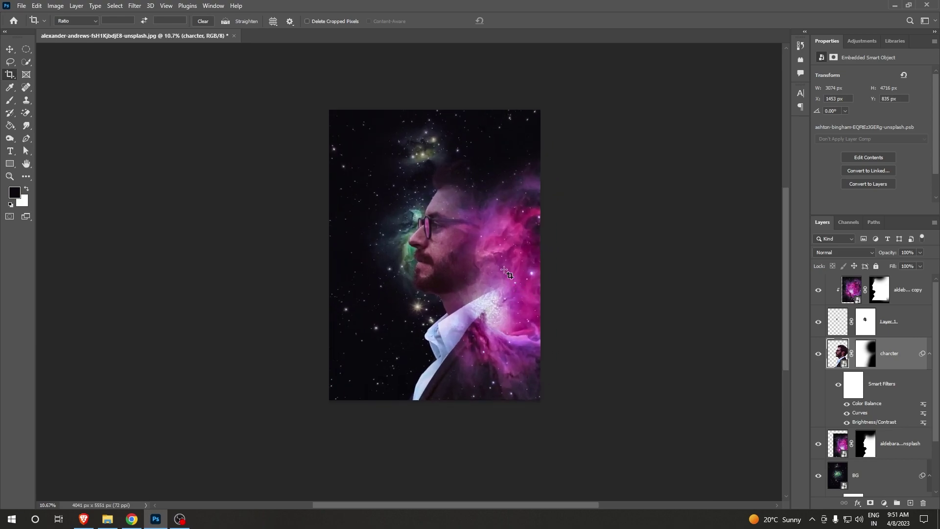
left_click(904, 289)
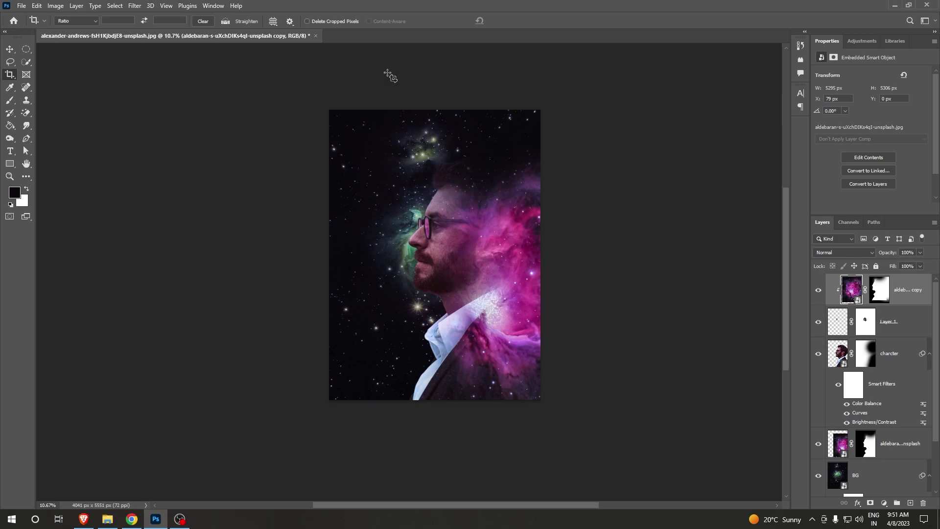
Select all layers from the top copy down to BG and duplicate them
scroll(891, 293, "down", 3)
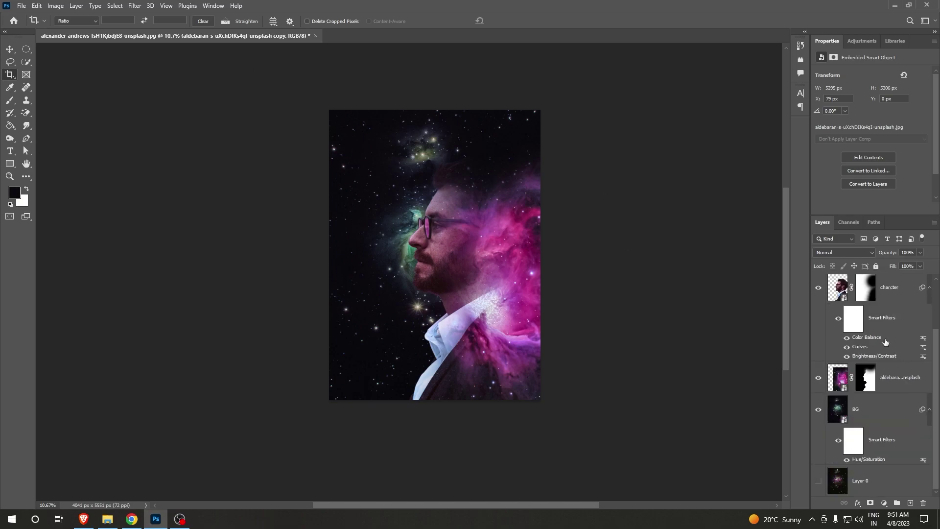
left_click(898, 422)
scroll(890, 351, "up", 3)
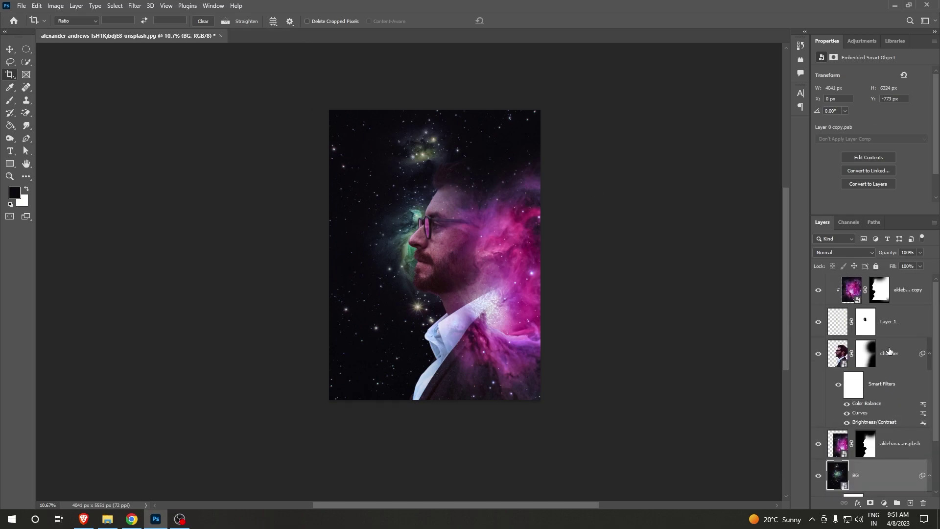
left_click(908, 291, "shift")
right_click(908, 290)
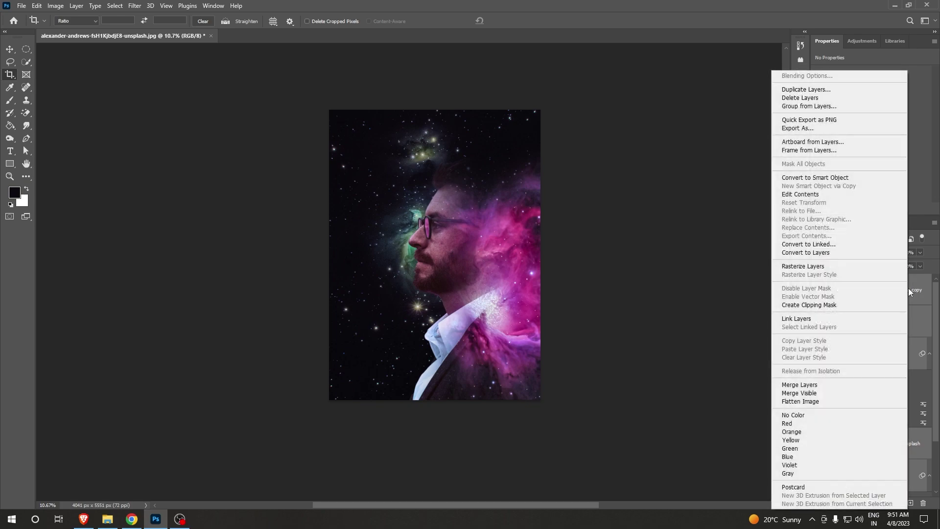
left_click(803, 89)
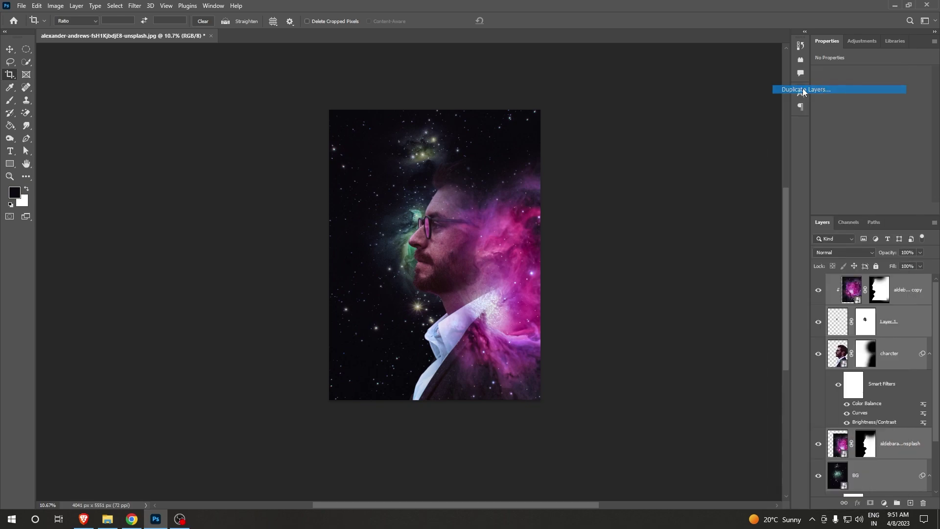
left_click(555, 146)
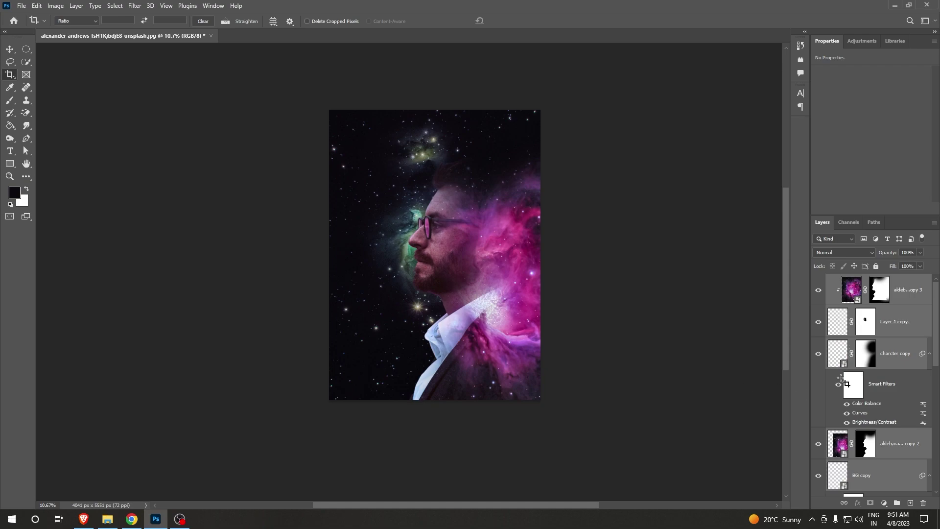
Merge the duplicated layers into one and delete the leftover copy 3 layer
scroll(889, 382, "up", 5)
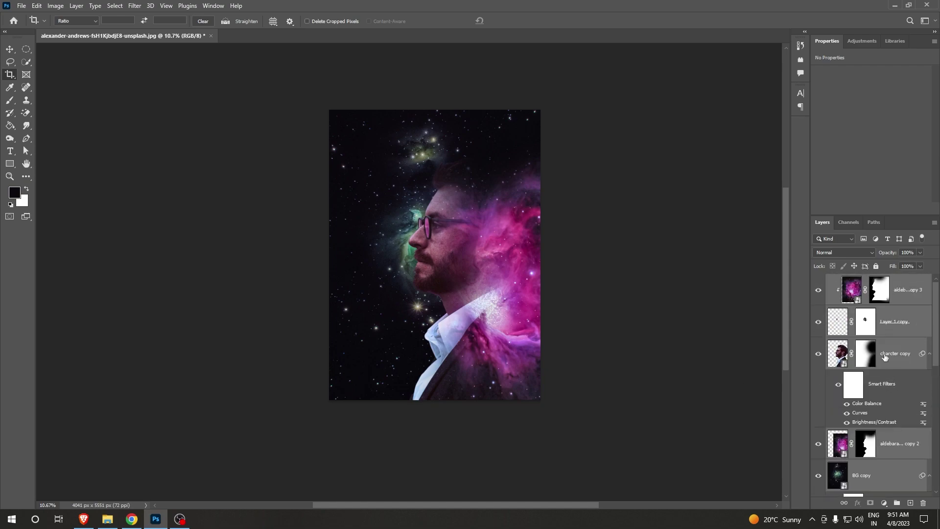
right_click(903, 287)
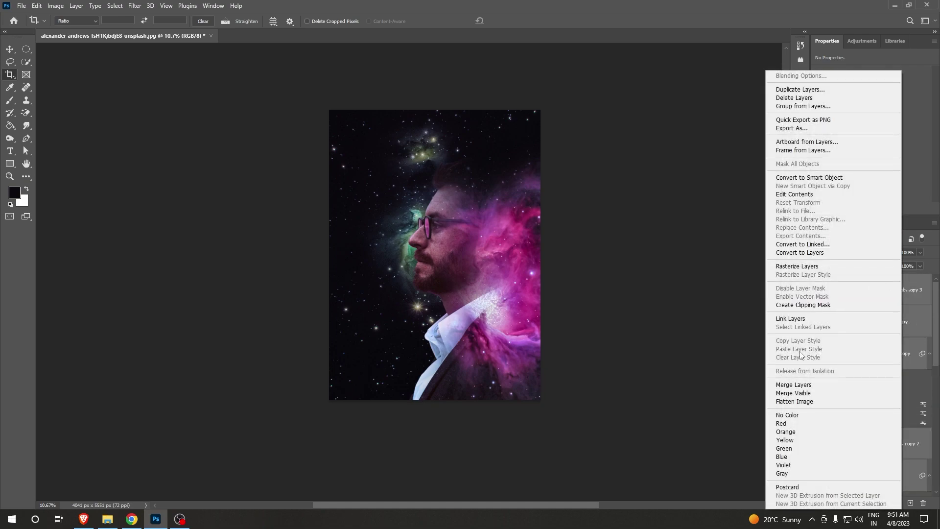
left_click(832, 385)
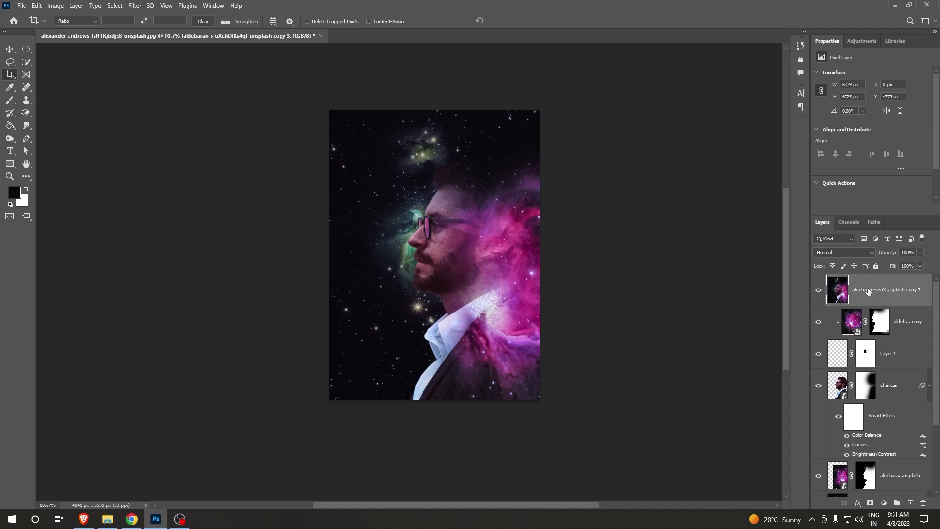
left_click(820, 289)
left_click(915, 319)
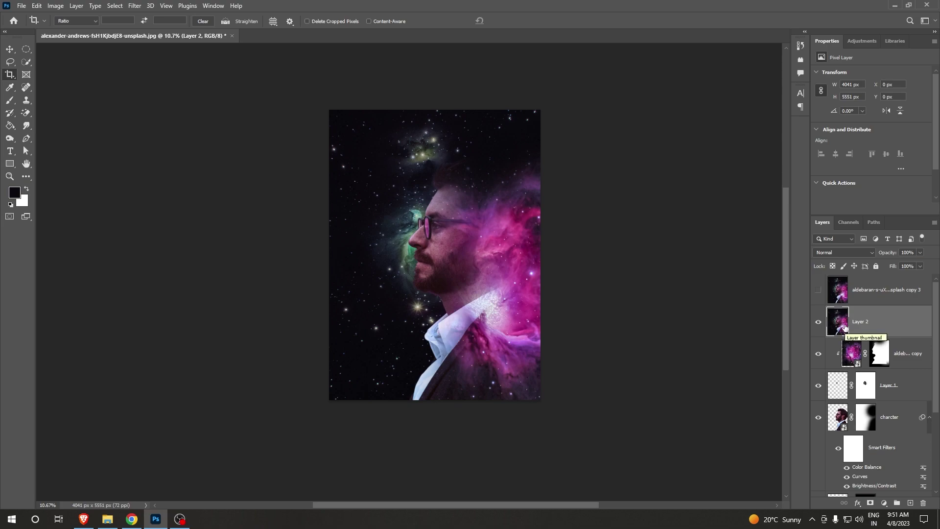
left_click_drag(881, 293, 921, 417)
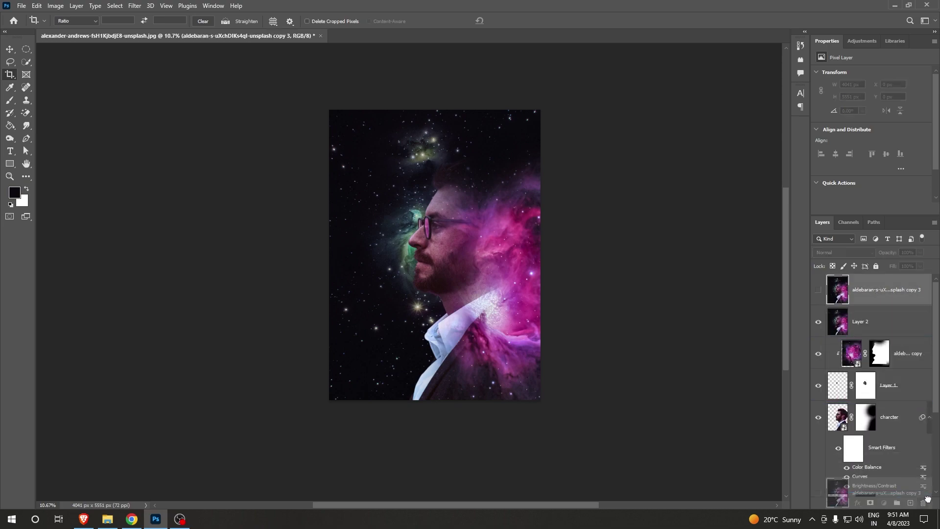
Rename the merged Layer 2 to 'final' and show only that layer
left_click(879, 296)
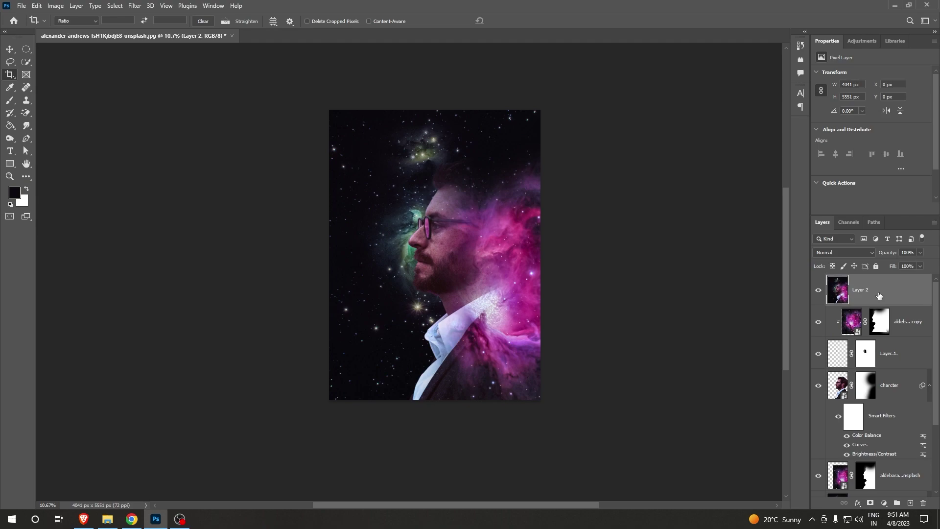
double_click(864, 290)
type("final")
key("Return")
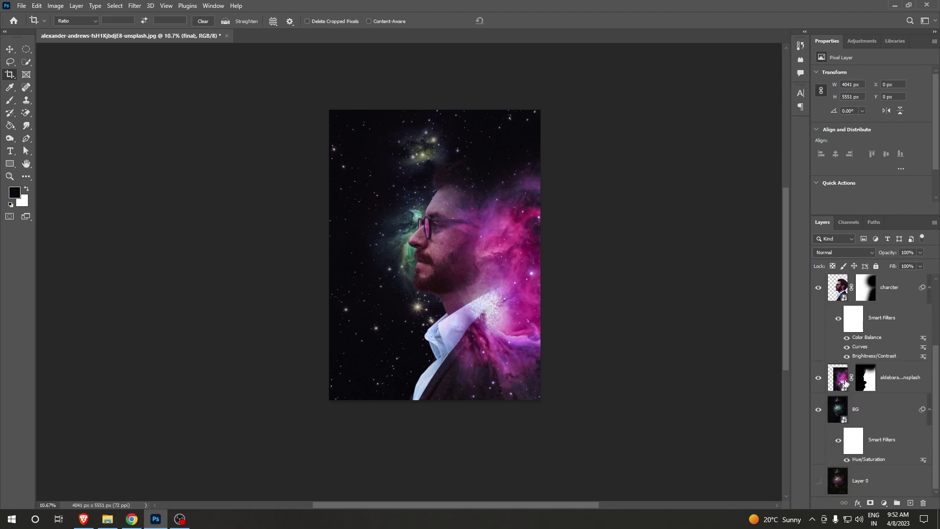
left_click_drag(826, 347, 850, 373)
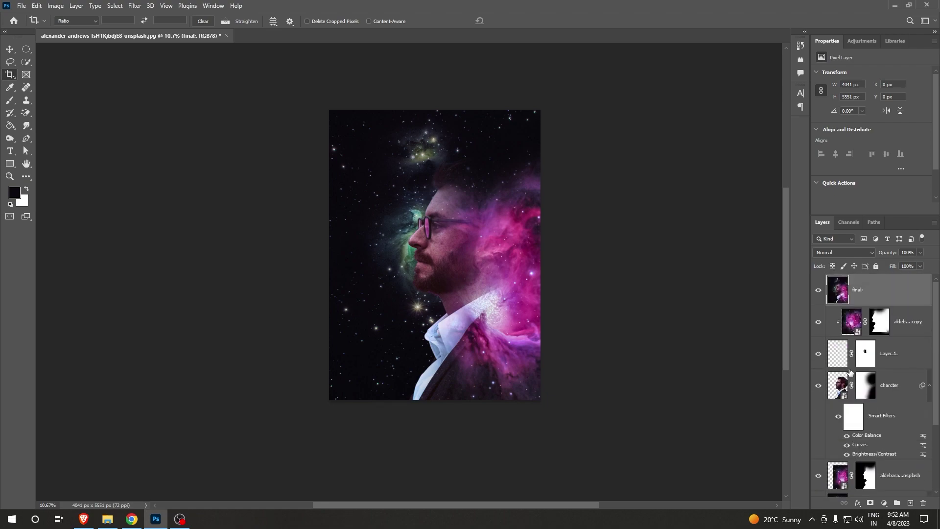
left_click(818, 292, "alt")
scroll(834, 390, "down", 3)
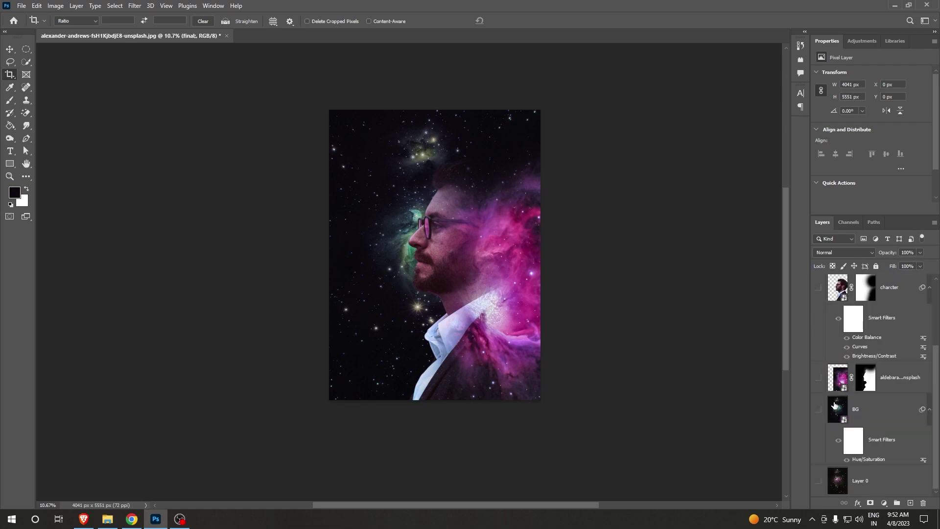
scroll(834, 404, "up", 3)
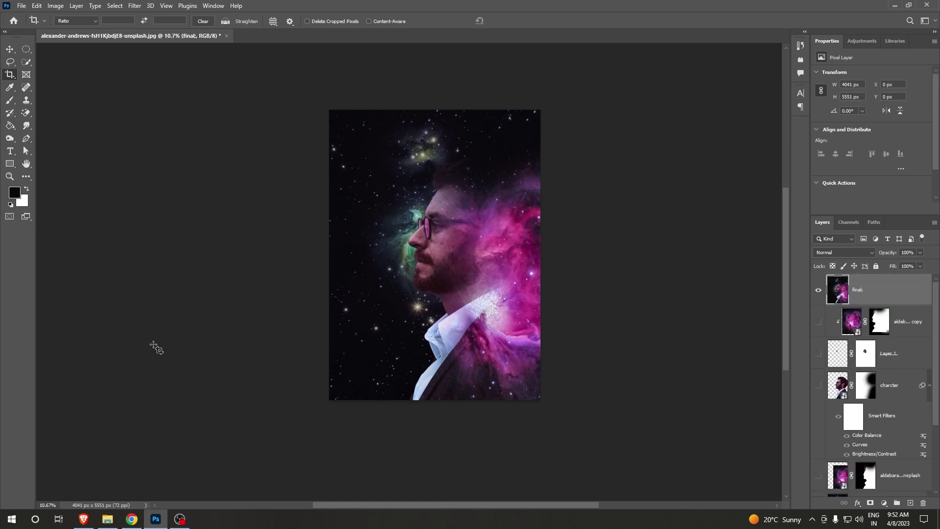
Apply the Camera Raw Filter with Temperature -7, Tint -25 and Exposure +0.10
left_click(132, 7)
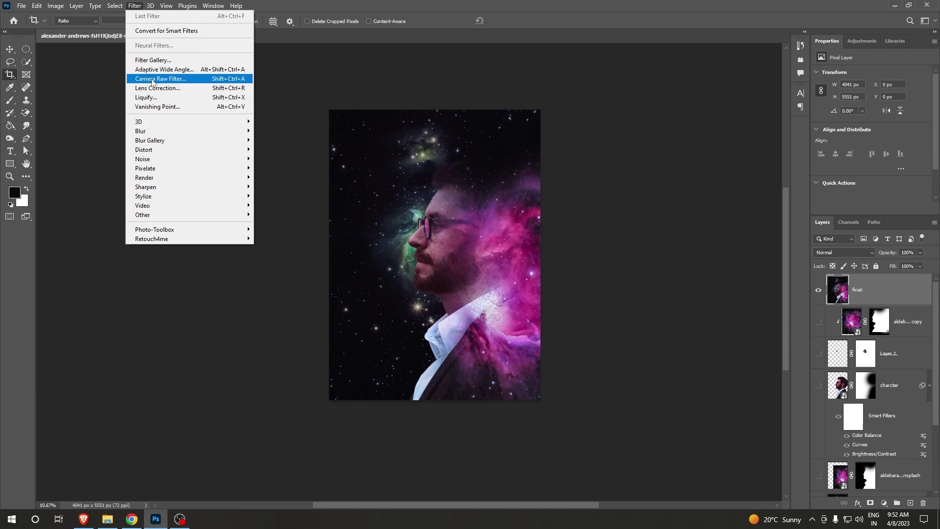
left_click(152, 80)
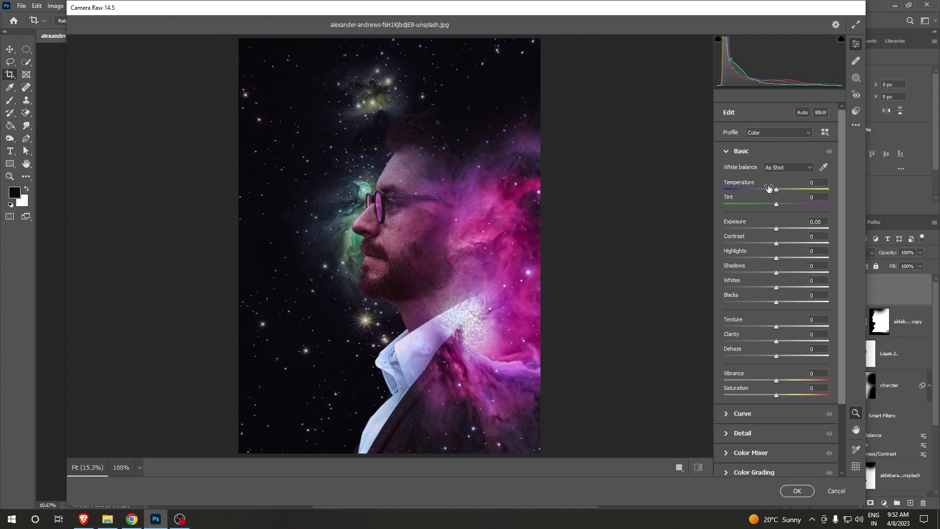
left_click_drag(777, 194, 772, 194)
left_click_drag(778, 204, 780, 206)
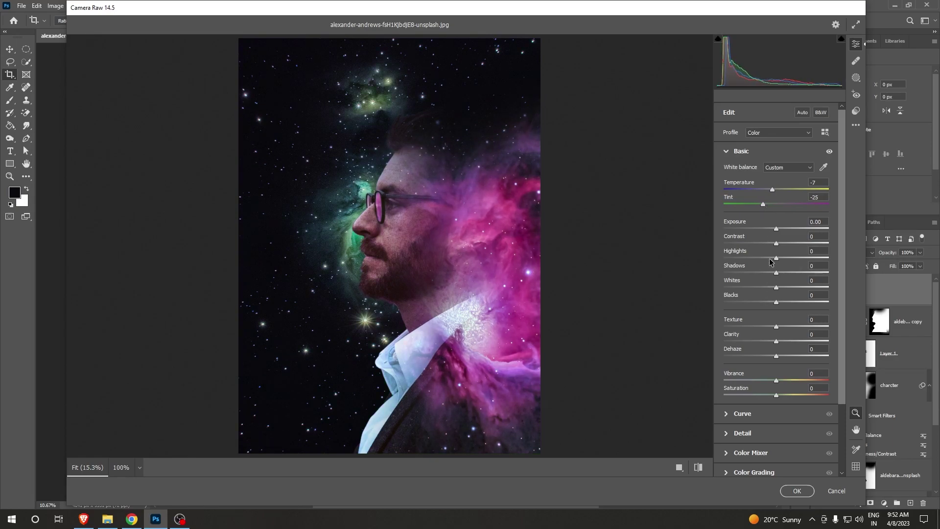
scroll(774, 264, "down", 1)
scroll(774, 255, "up", 1)
left_click_drag(777, 230, 779, 228)
Set Contrast +26, Highlights +2 and Shadows +100
scroll(774, 293, "down", 2)
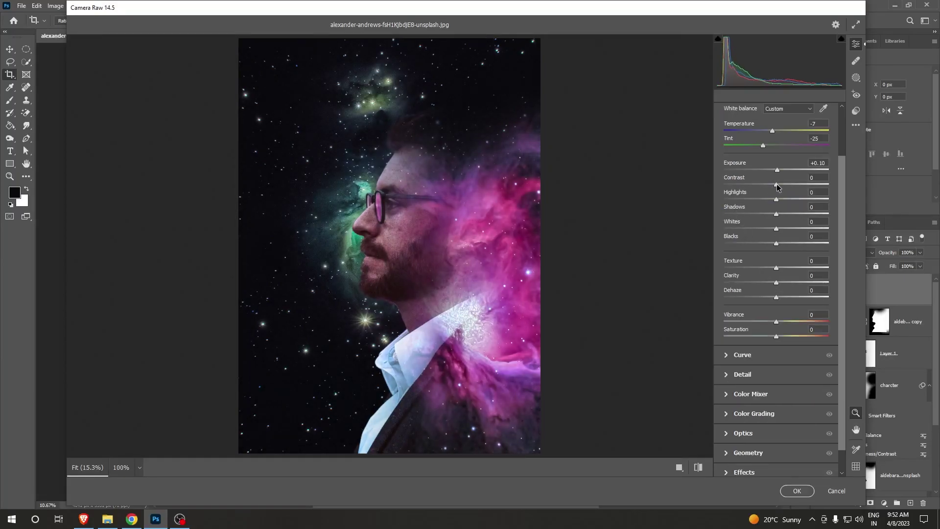
left_click_drag(776, 184, 794, 184)
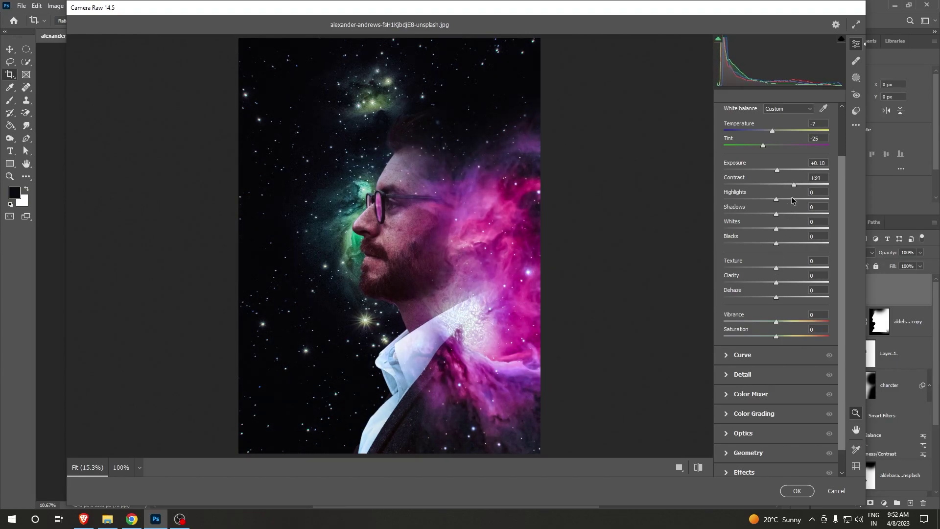
left_click_drag(793, 184, 752, 200)
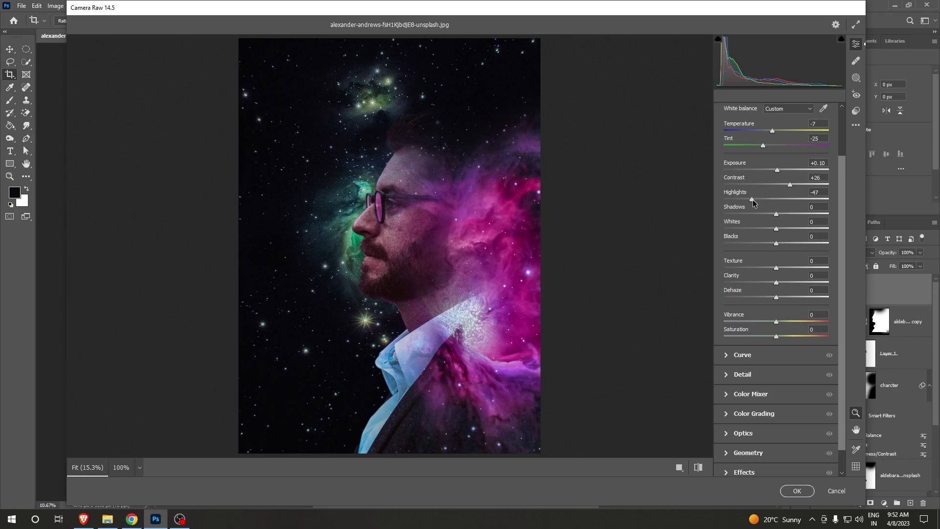
left_click_drag(752, 199, 777, 199)
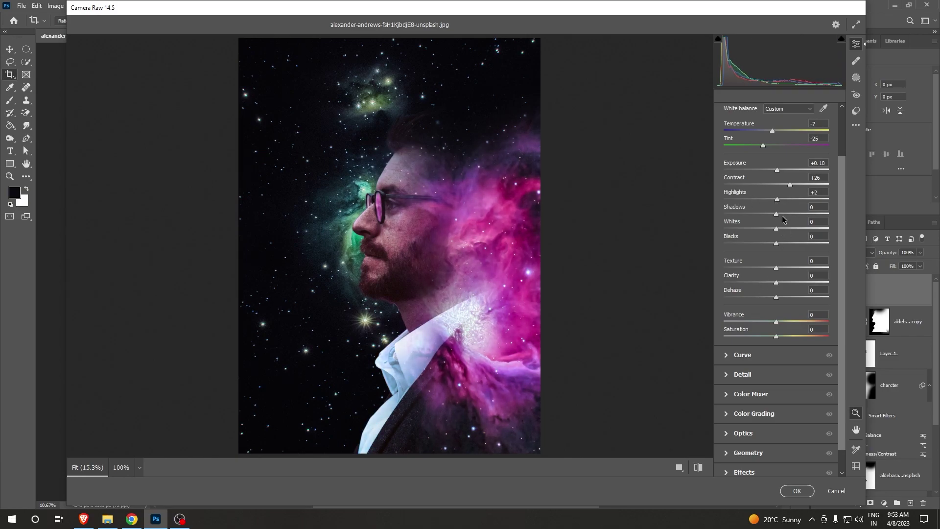
mouse_move(777, 216)
left_mouse_down()
mouse_move(767, 216)
mouse_move(850, 225)
left_mouse_up()
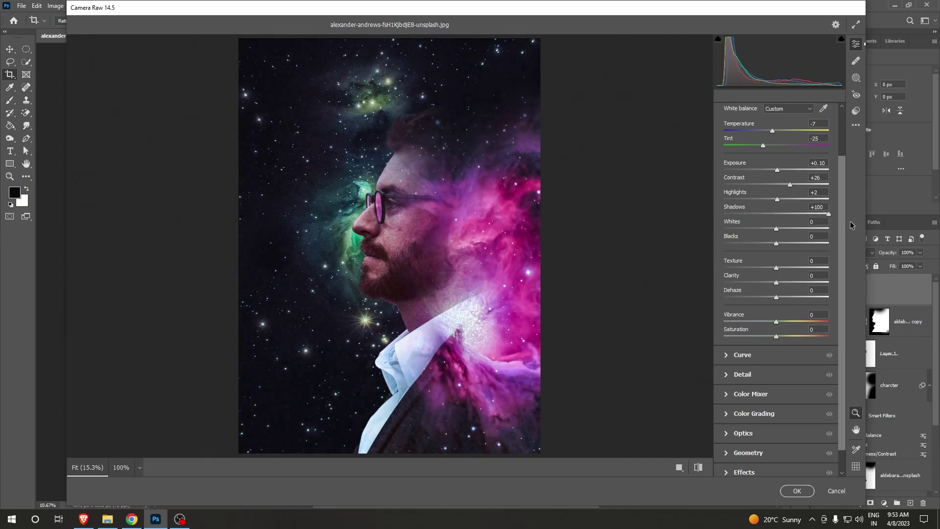
Return Shadows to about neutral, then set Whites to -7 and Blacks to -35
mouse_move(828, 214)
left_mouse_down()
mouse_move(776, 215)
mouse_move(798, 229)
left_mouse_up()
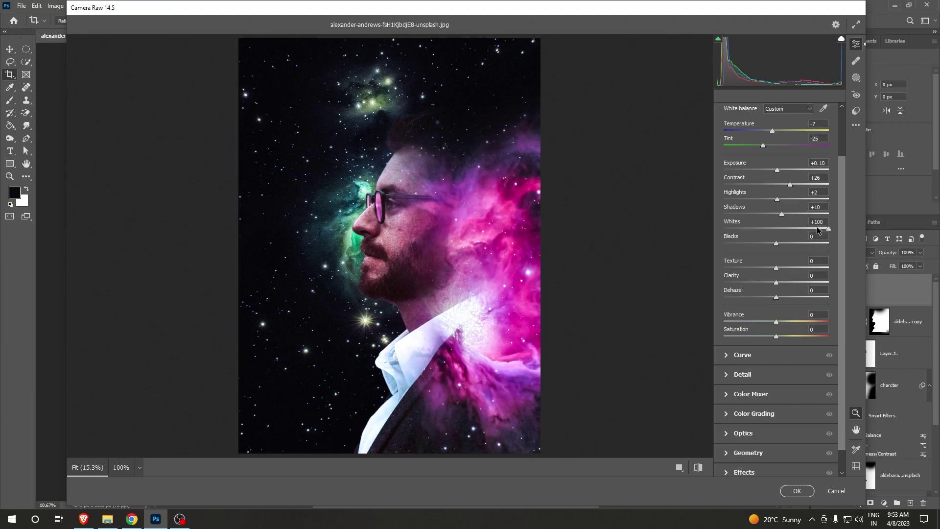
left_click_drag(797, 232, 773, 231)
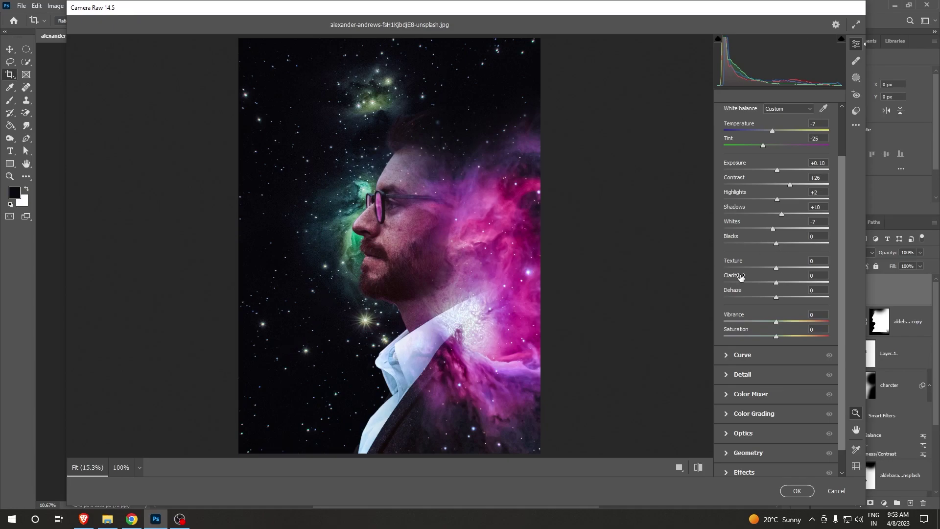
mouse_move(776, 244)
left_mouse_down()
mouse_move(792, 243)
mouse_move(757, 249)
left_mouse_up()
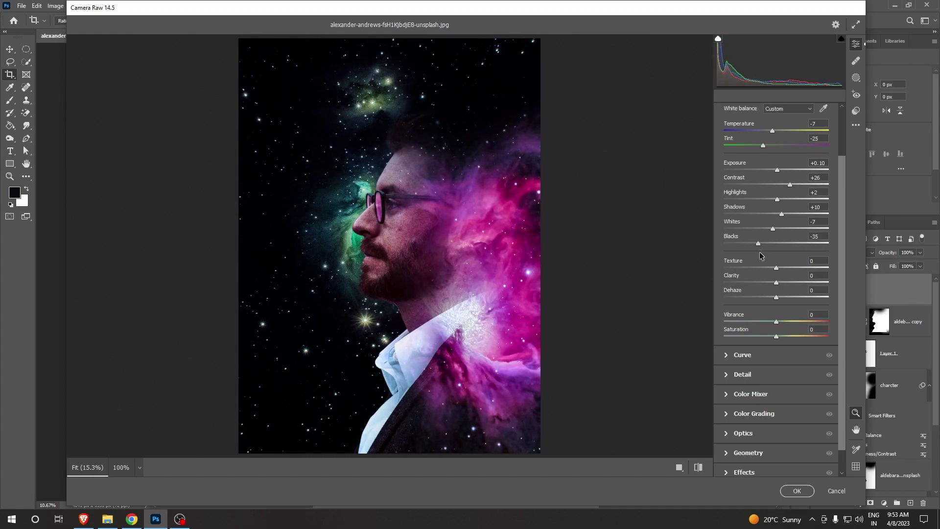
Reduce Texture to -16 and raise Clarity to +16
scroll(397, 224, "up", 1)
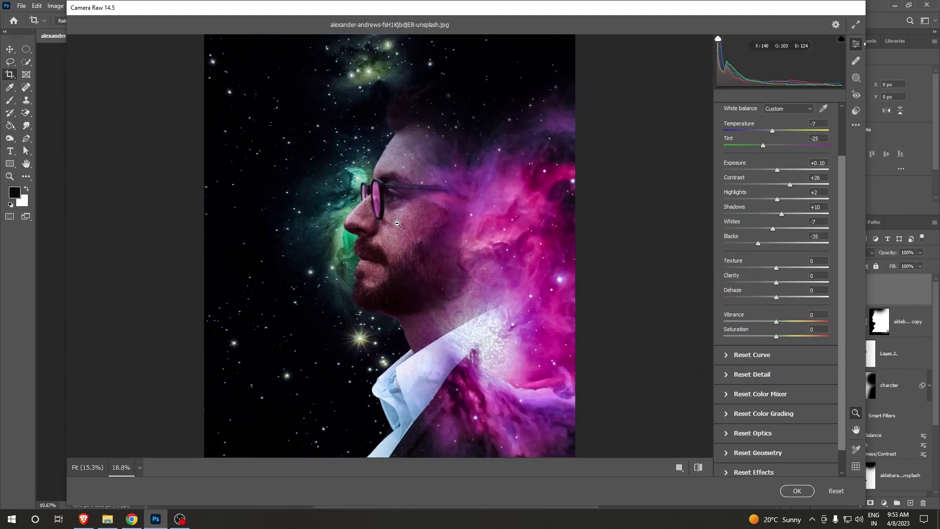
scroll(398, 224, "up", 1)
scroll(397, 223, "up", 1)
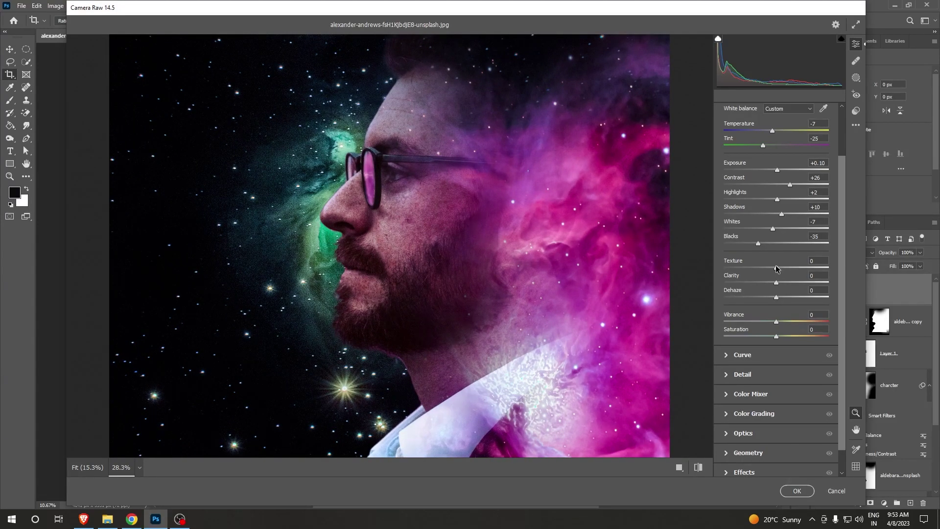
left_click_drag(776, 267, 725, 276)
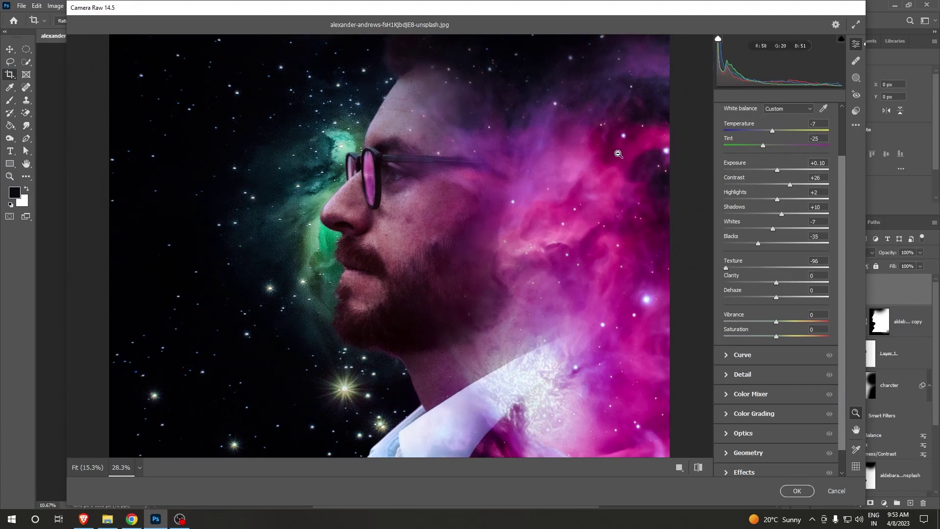
scroll(308, 295, "down", 3)
scroll(343, 303, "down", 1)
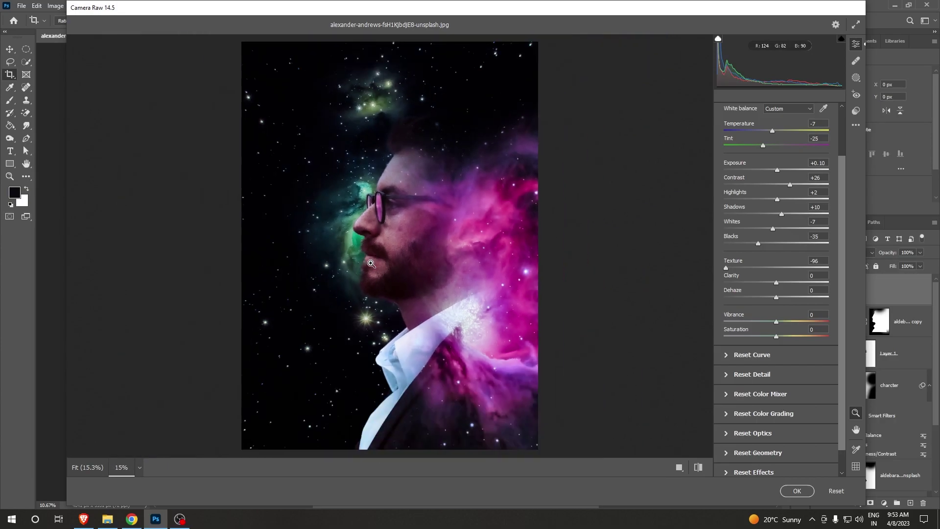
scroll(426, 317, "down", 1)
scroll(426, 317, "up", 1)
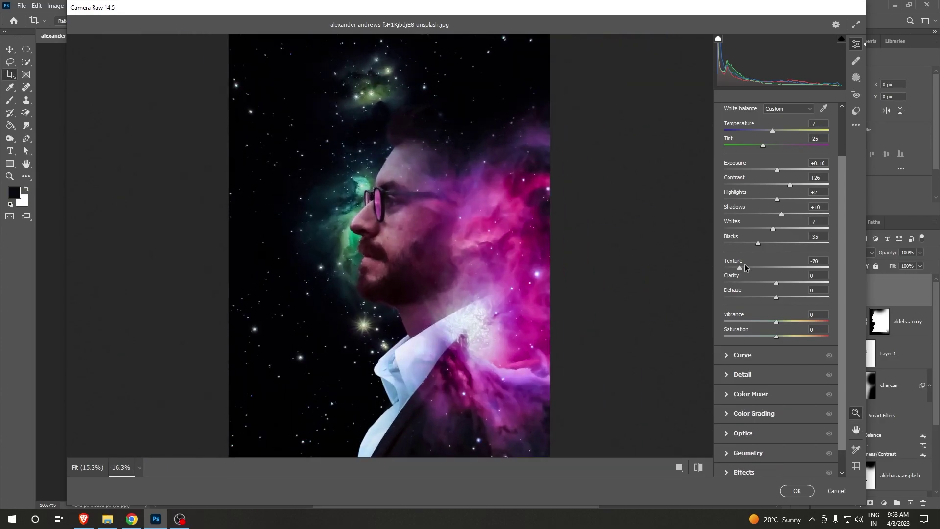
mouse_move(742, 268)
left_mouse_down()
mouse_move(778, 266)
mouse_move(763, 265)
left_mouse_up()
mouse_move(776, 283)
left_mouse_down()
mouse_move(742, 282)
mouse_move(788, 280)
left_mouse_up()
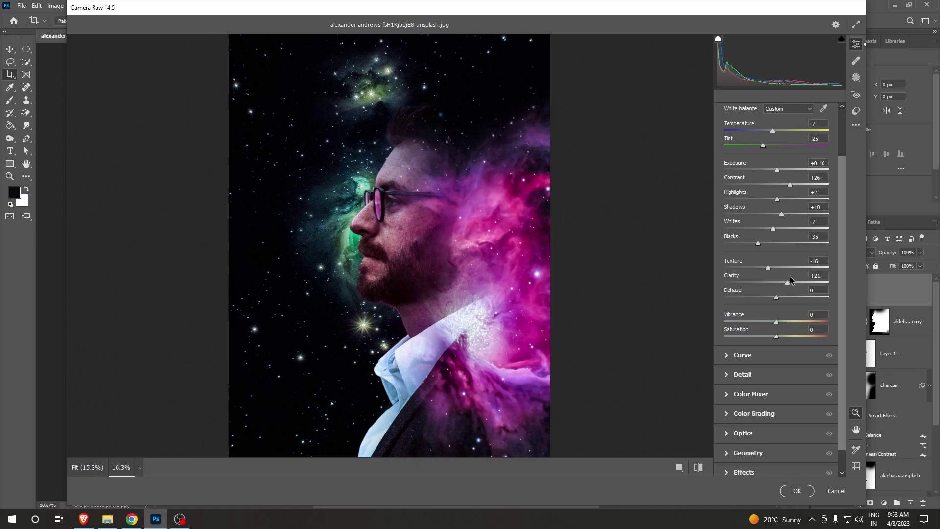
scroll(439, 340, "down", 2)
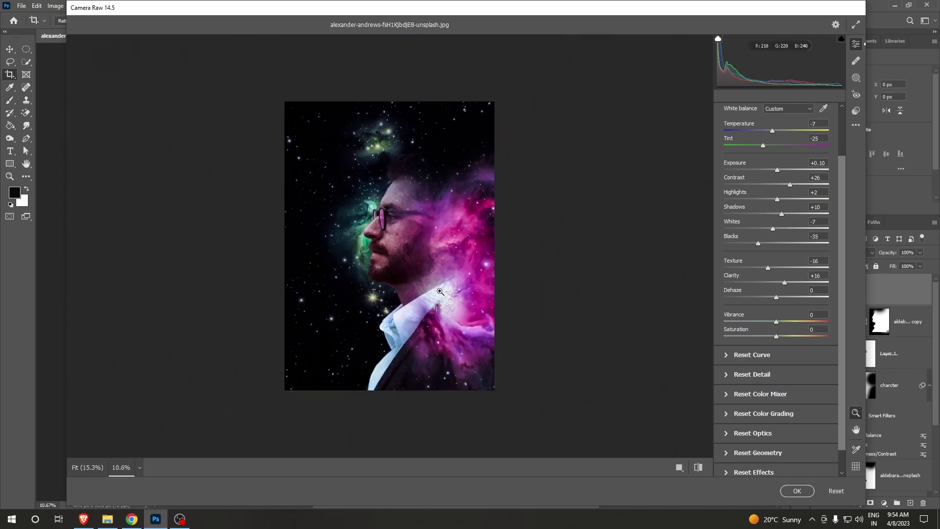
scroll(440, 339, "up", 1)
scroll(440, 340, "up", 1)
scroll(440, 339, "down", 1)
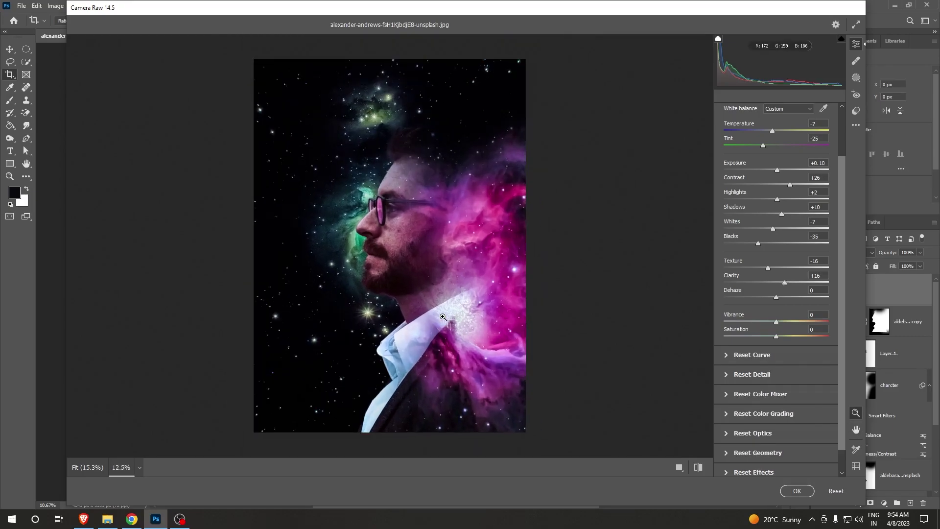
scroll(440, 340, "up", 1)
Pull Dehaze down to -19
mouse_move(774, 298)
left_mouse_down()
mouse_move(739, 298)
mouse_move(802, 301)
left_mouse_up()
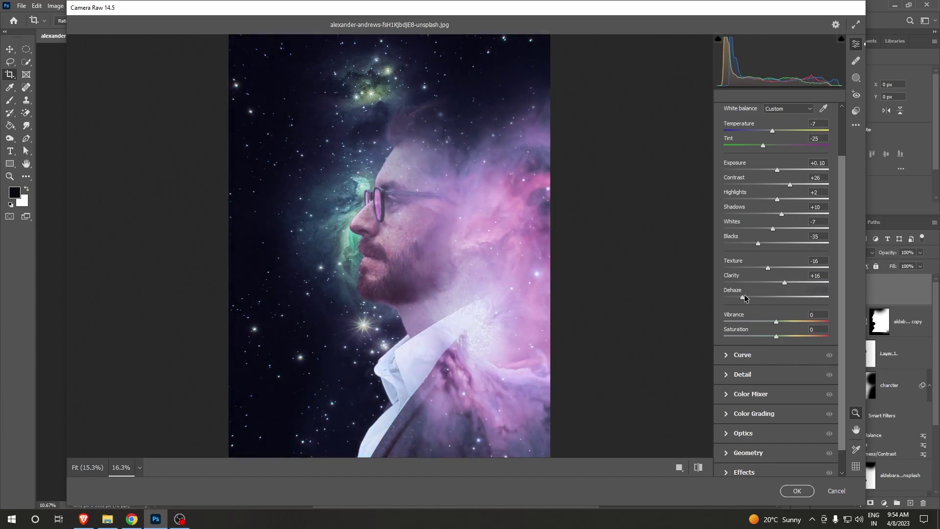
mouse_move(769, 302)
left_mouse_down()
mouse_move(756, 302)
mouse_move(767, 299)
left_mouse_up()
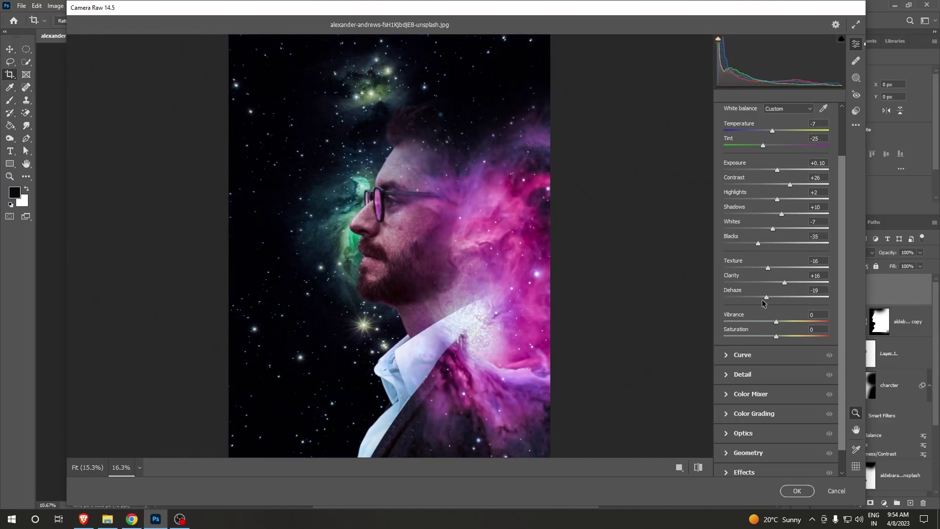
scroll(391, 289, "down", 2)
scroll(390, 289, "down", 1)
scroll(441, 301, "up", 1)
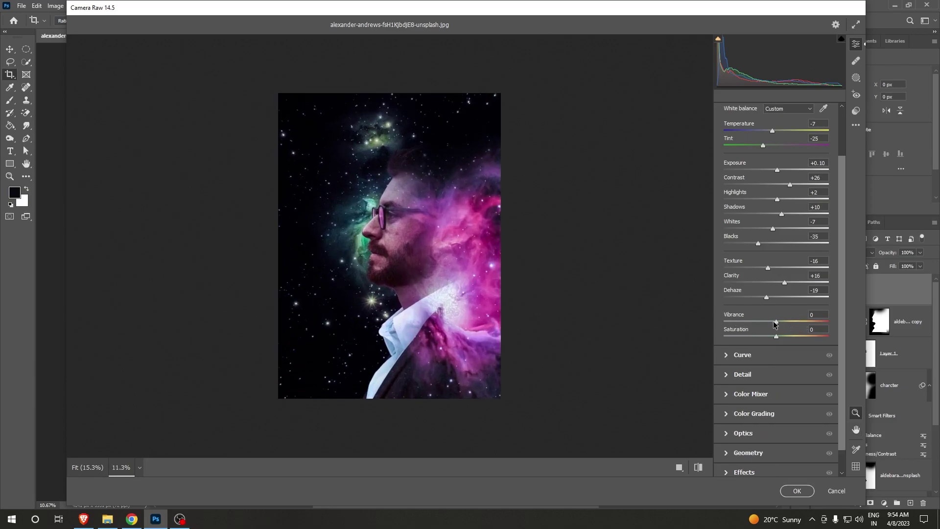
Set Vibrance to +10 and Saturation to +17 after previewing each at minimum
left_click_drag(779, 322, 718, 320)
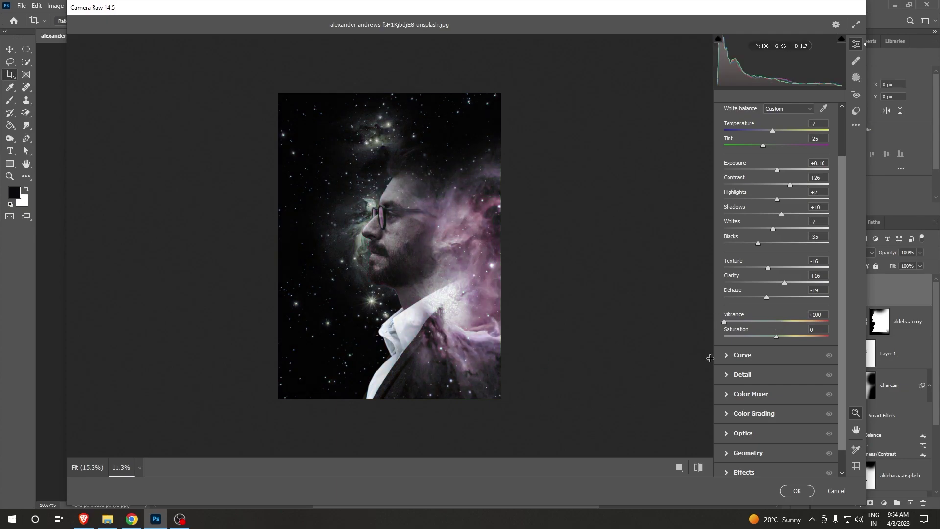
mouse_move(724, 321)
left_mouse_down()
mouse_move(831, 319)
mouse_move(788, 320)
left_mouse_up()
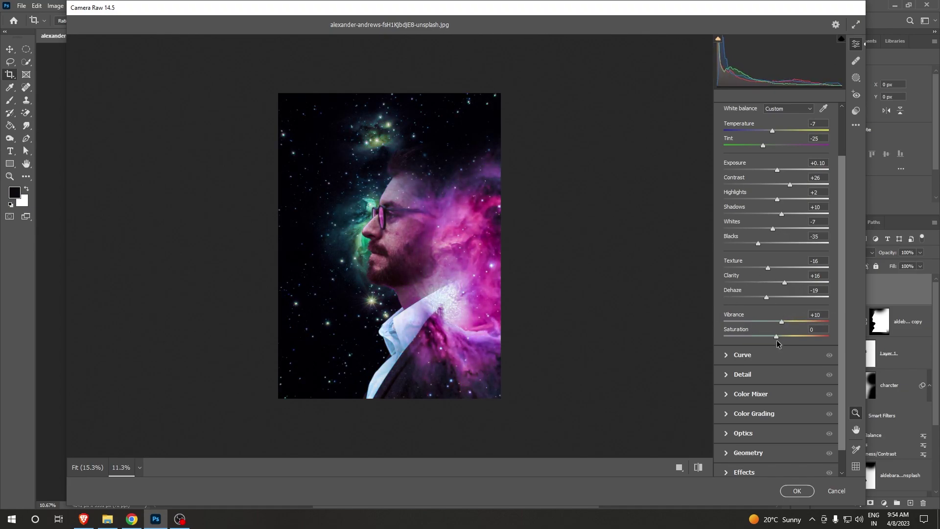
left_click_drag(774, 336, 715, 339)
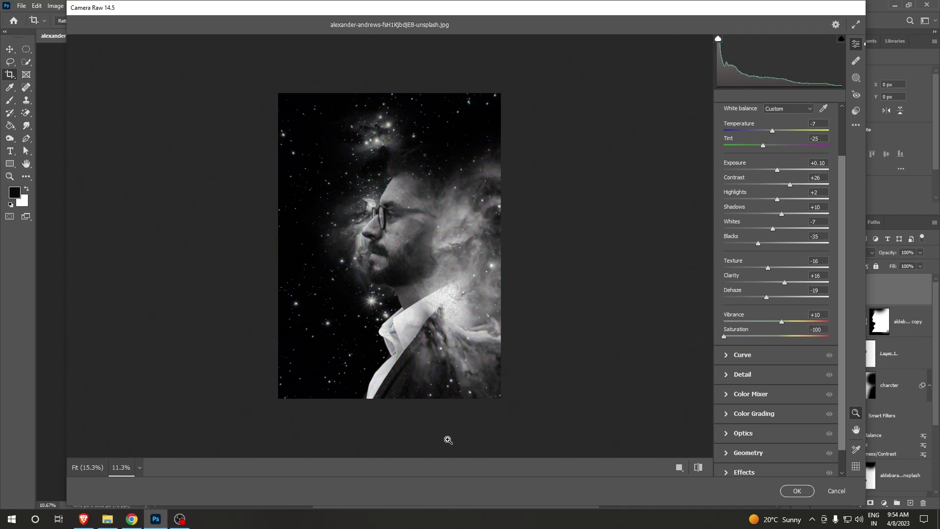
mouse_move(725, 336)
left_mouse_down()
mouse_move(802, 342)
mouse_move(769, 335)
left_mouse_up()
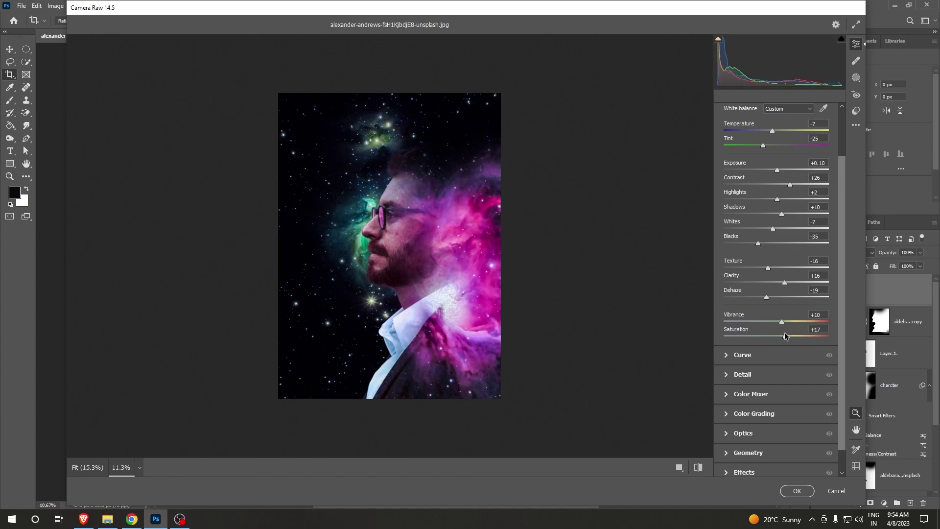
key("alt")
Glance at the Tone Curve section, then apply the Camera Raw grade to the final layer
scroll(739, 240, "up", 3)
scroll(735, 330, "down", 3)
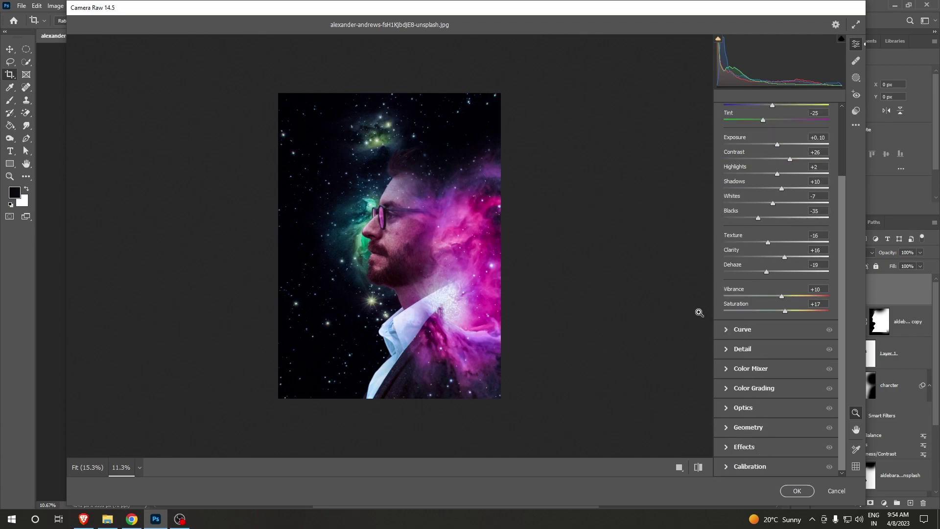
left_click(725, 330)
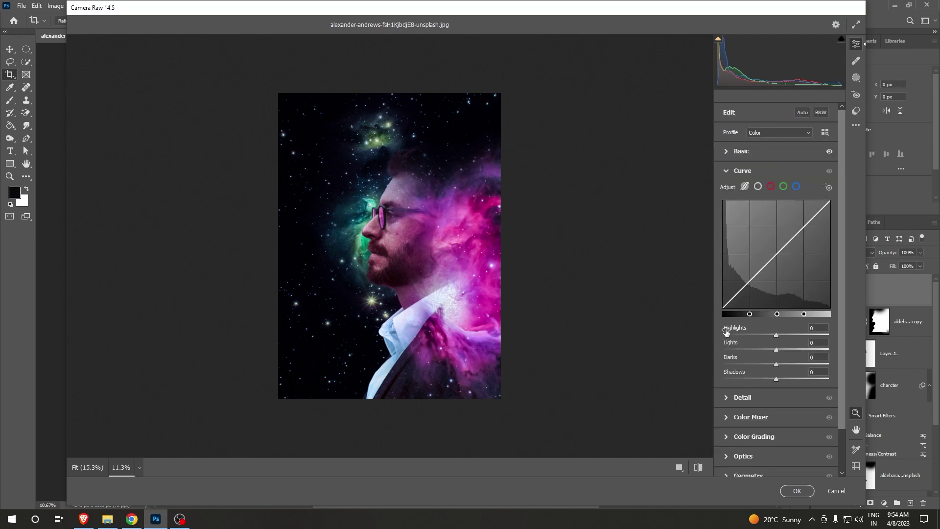
left_click(726, 171)
mouse_move(742, 170)
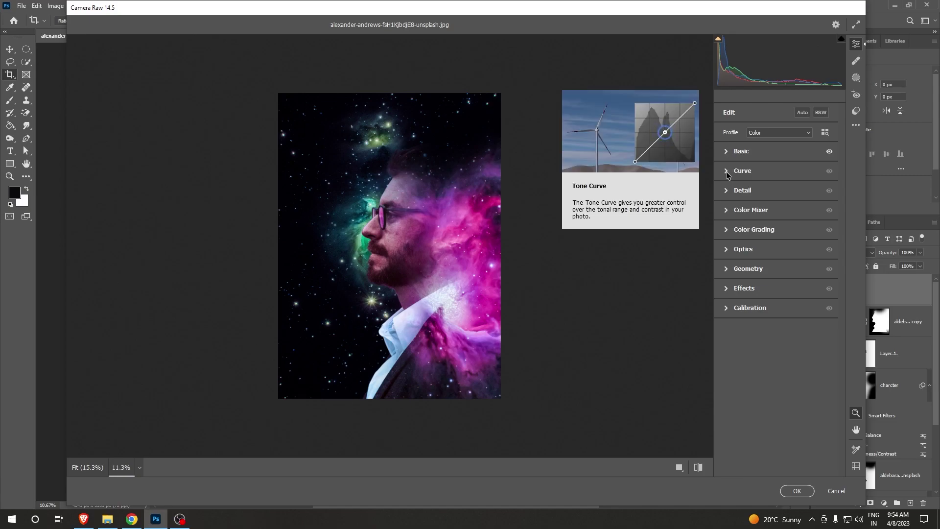
left_click(797, 491)
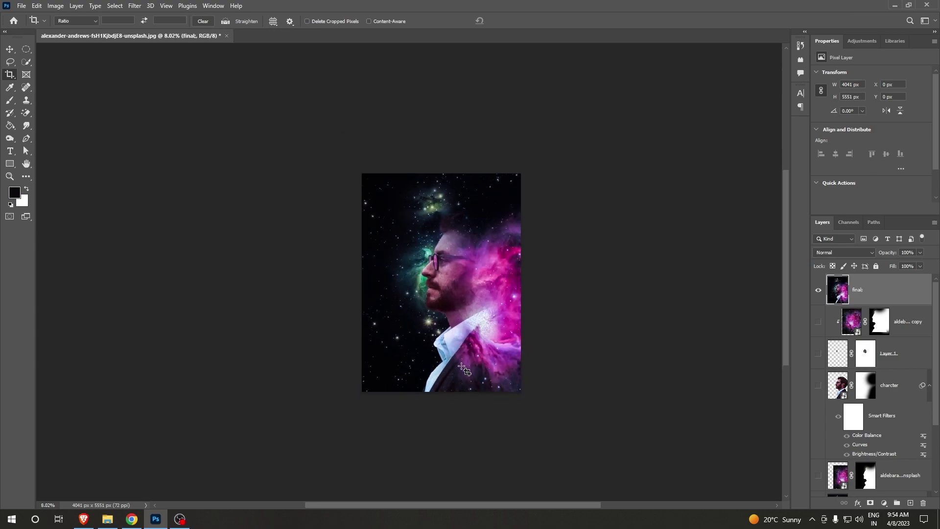
Make the lower layers visible and toggle the final layer to compare before and after
scroll(572, 240, "up", 2)
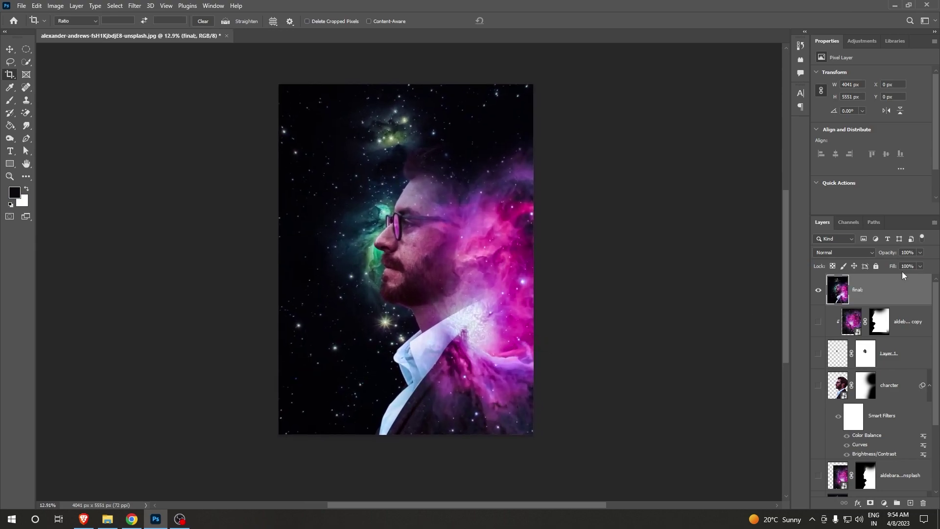
left_click(819, 292, "alt")
left_click(819, 292)
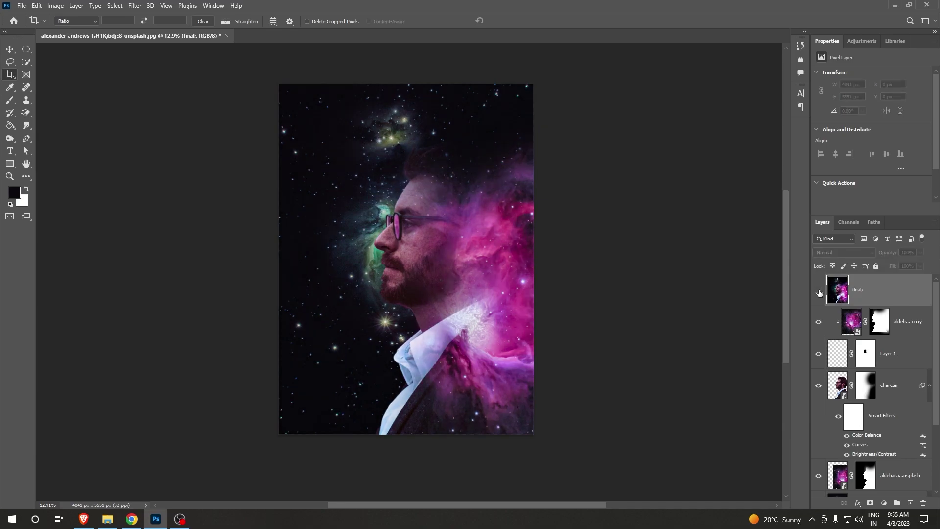
left_click(818, 292)
left_click(819, 292)
left_click(819, 292)
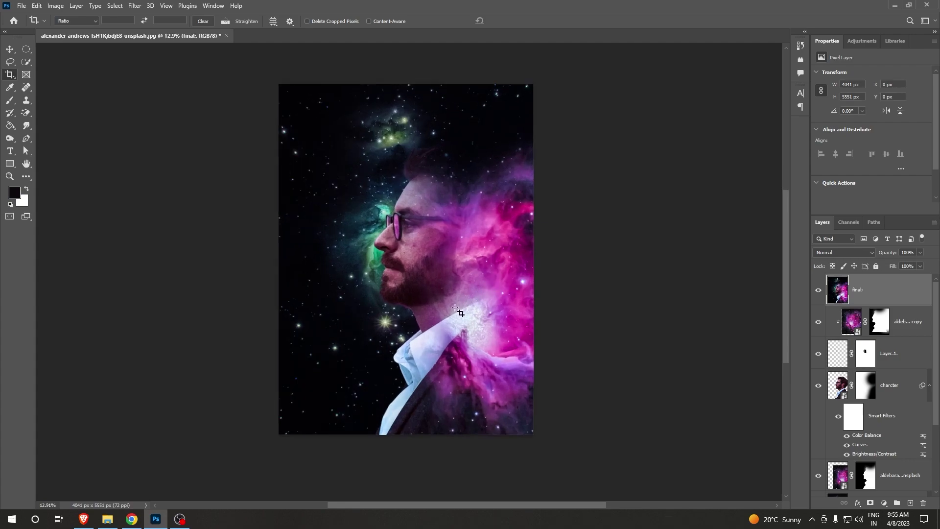
Start a new text entry in the starfield left of the face
scroll(463, 312, "up", 2)
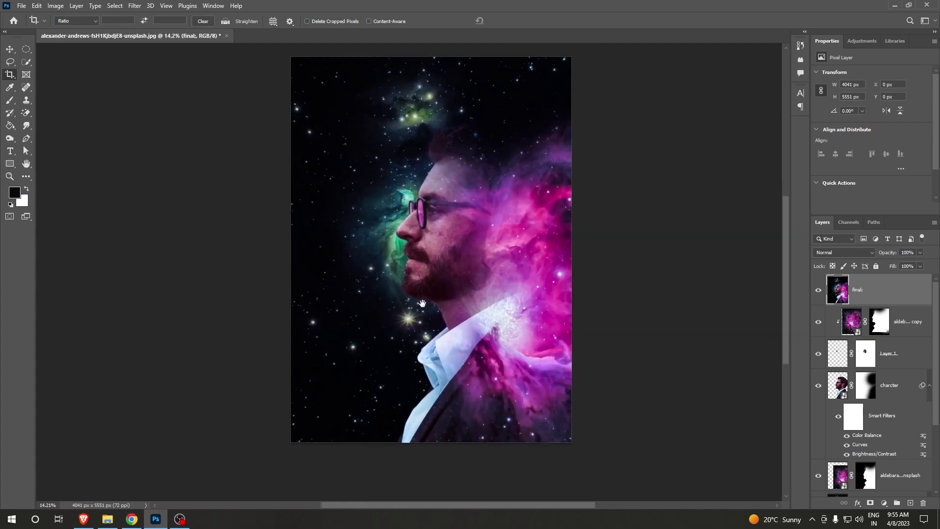
scroll(406, 293, "up", 3)
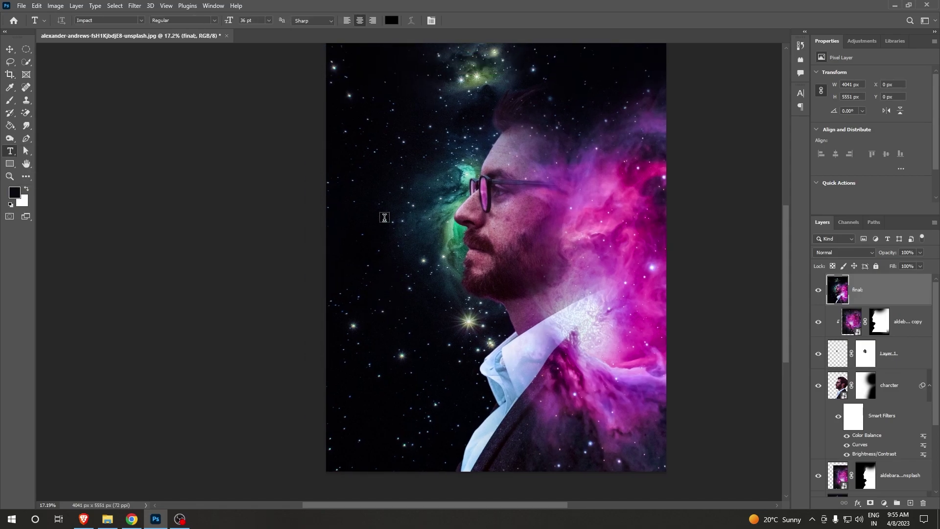
left_click(387, 200)
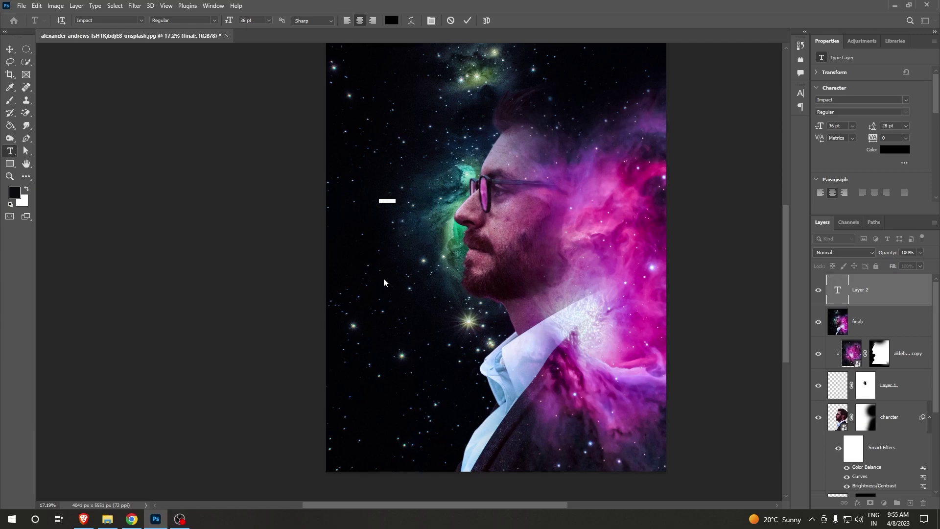
Replace the horizontal entry with vertical text left of the face at 200 pt
left_click(452, 20)
right_click(5, 156)
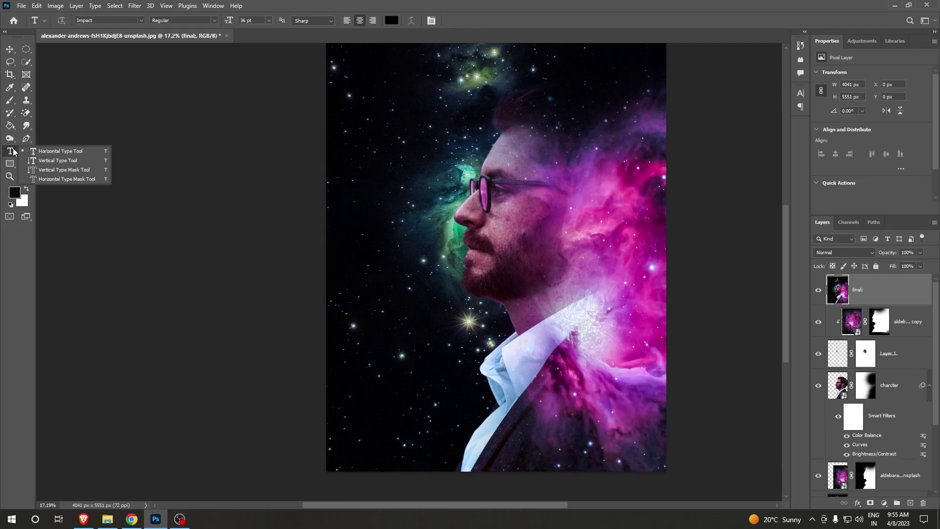
left_click(47, 164)
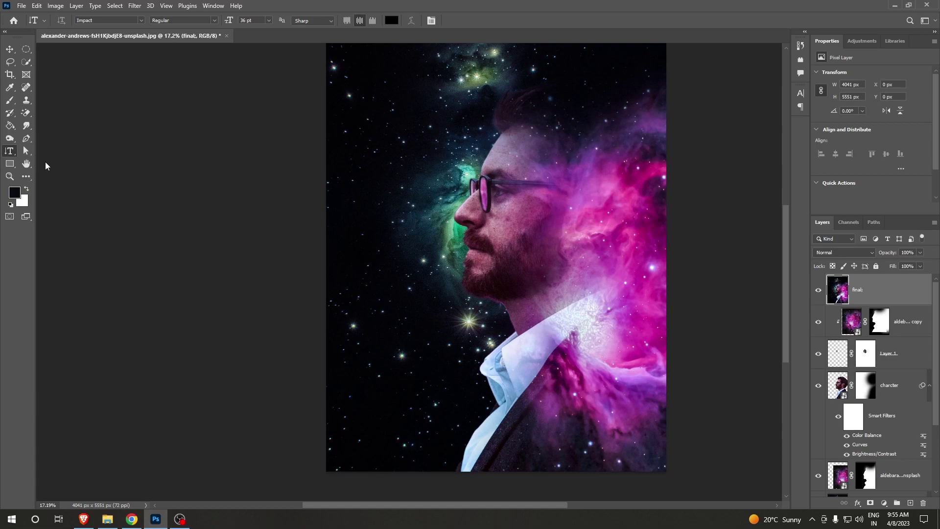
left_click(383, 172)
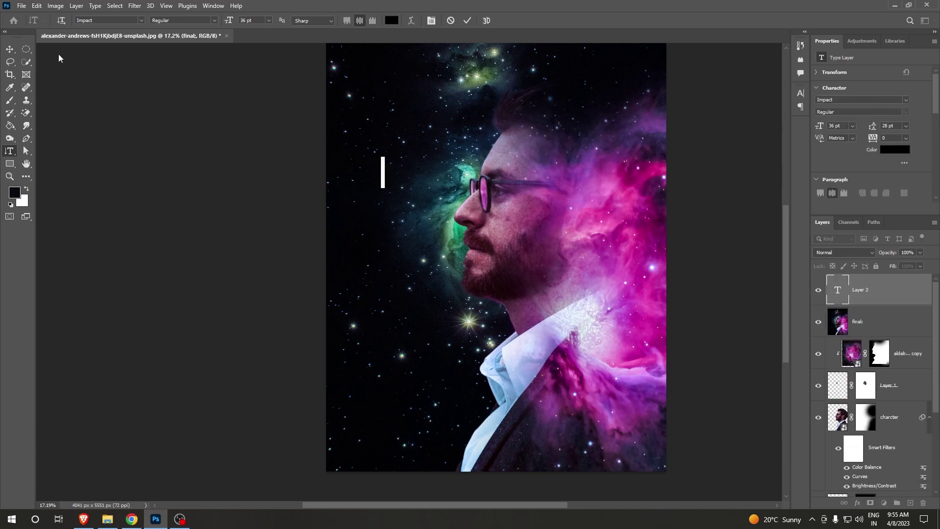
left_click(249, 19)
type("200")
key("Return")
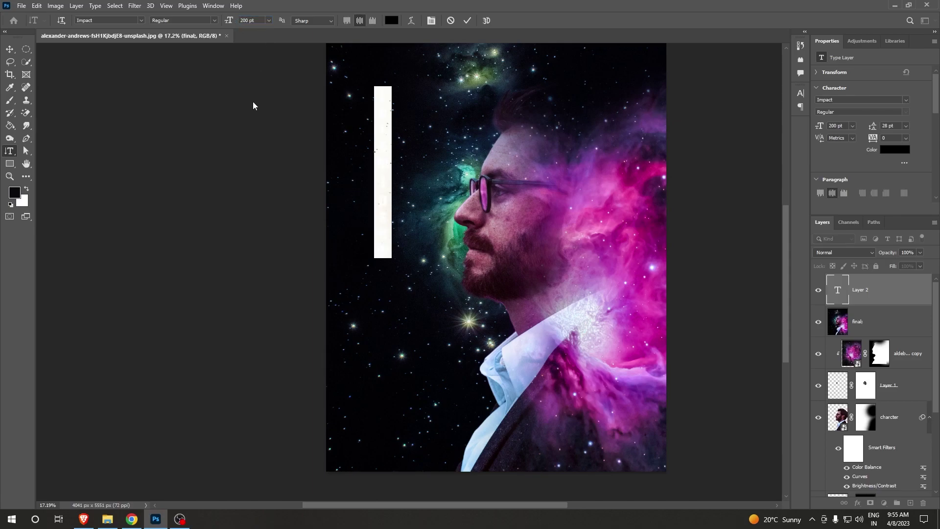
left_click(467, 21)
Color the vertical text pale teal sampled from the image
triple_click(384, 99)
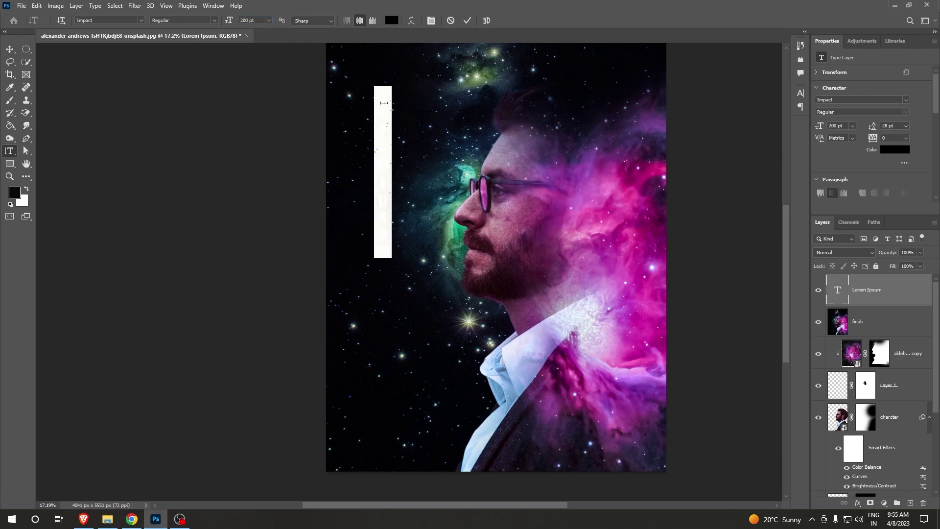
left_click(392, 20)
left_click(615, 223)
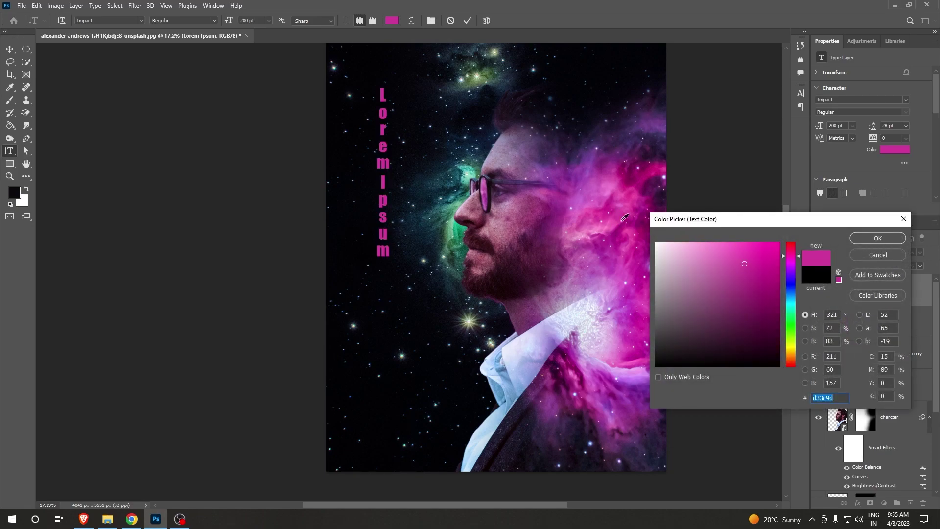
left_click(471, 169)
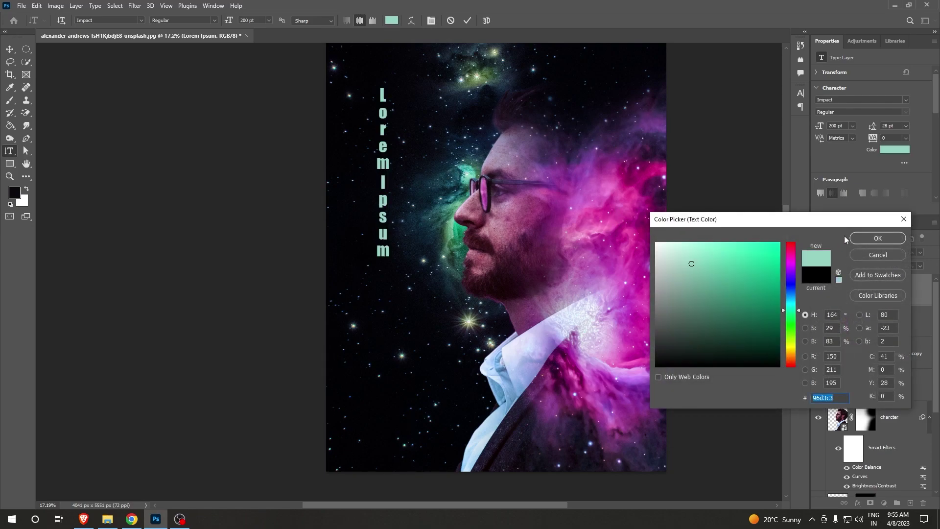
left_click(877, 238)
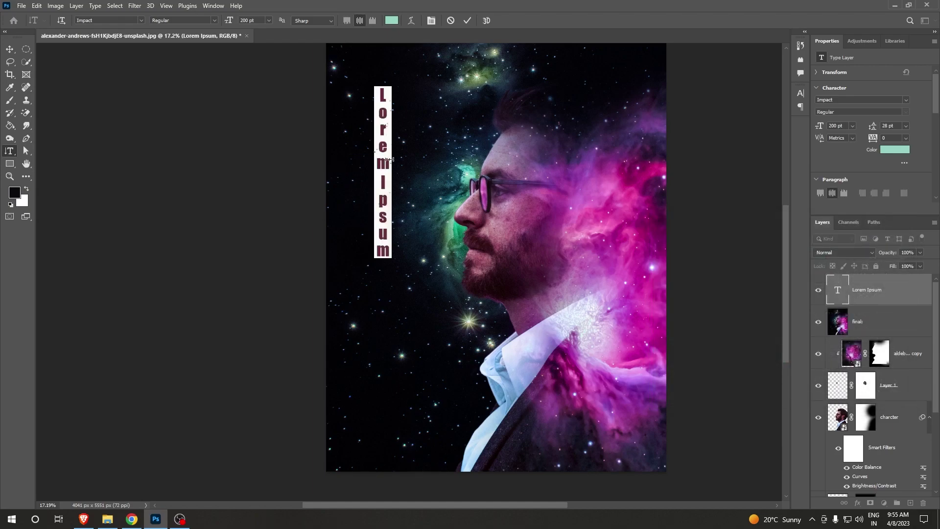
left_click(468, 21)
Set all the vertical text in the BankGothic Lt BT font
left_click(381, 162)
key("ctrl+a")
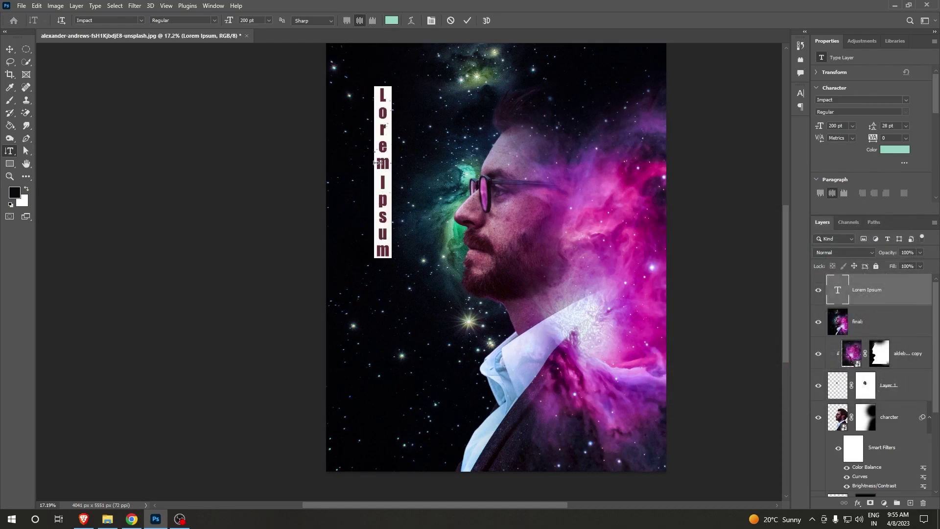
left_click(142, 21)
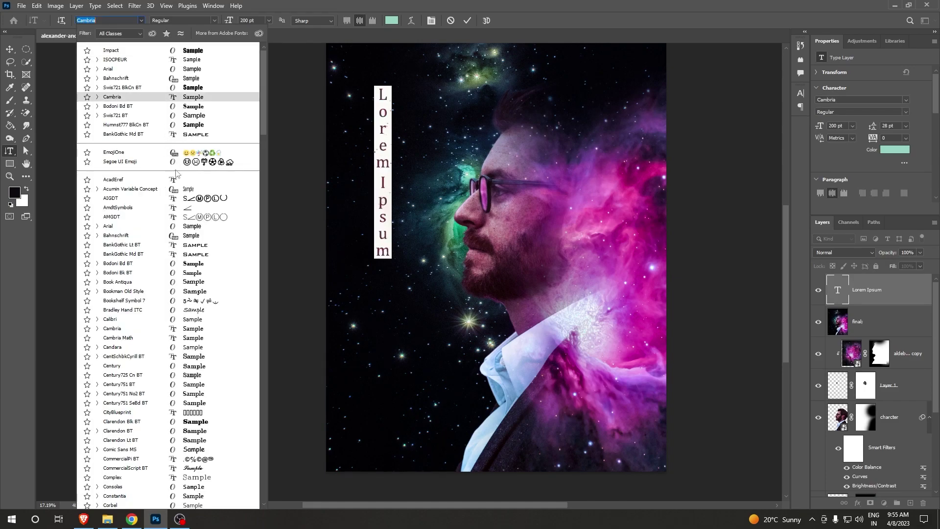
left_click(202, 245)
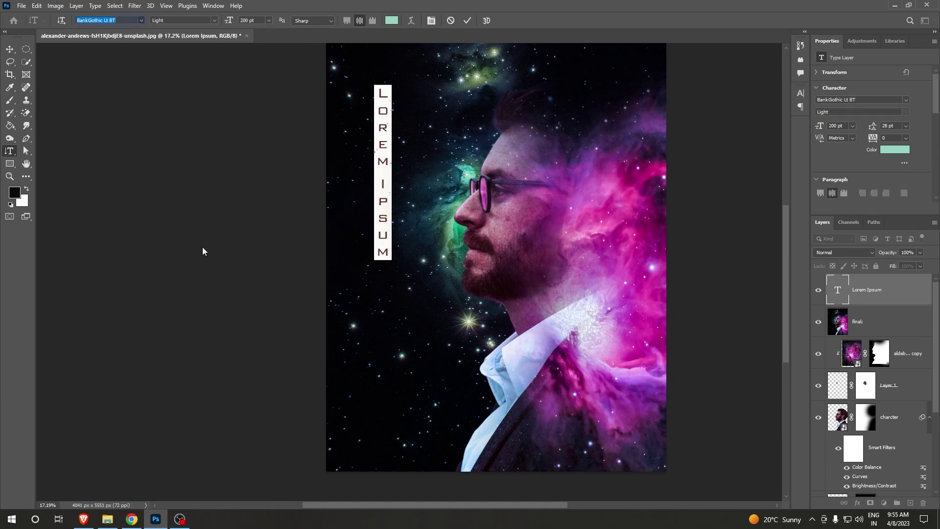
left_click(467, 21)
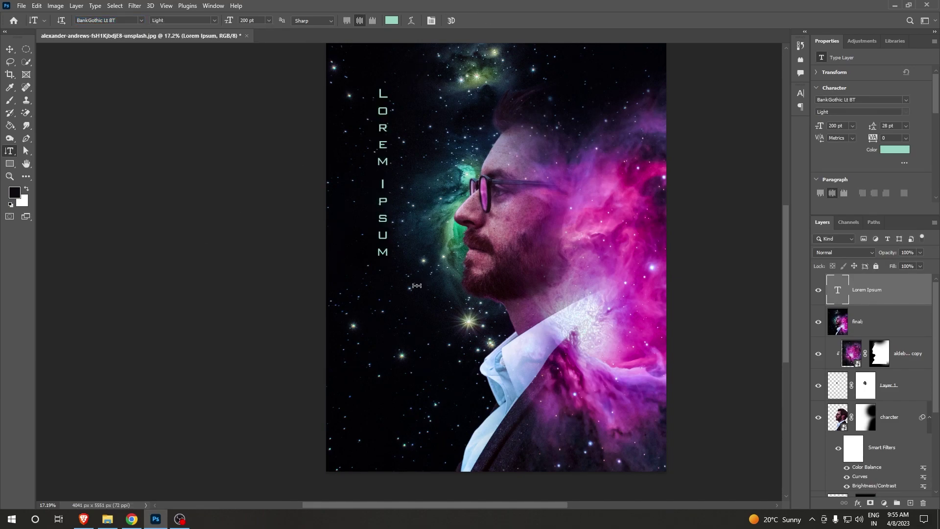
Scale the vertical text to 160% and move it lower on the left side
key("ctrl+t")
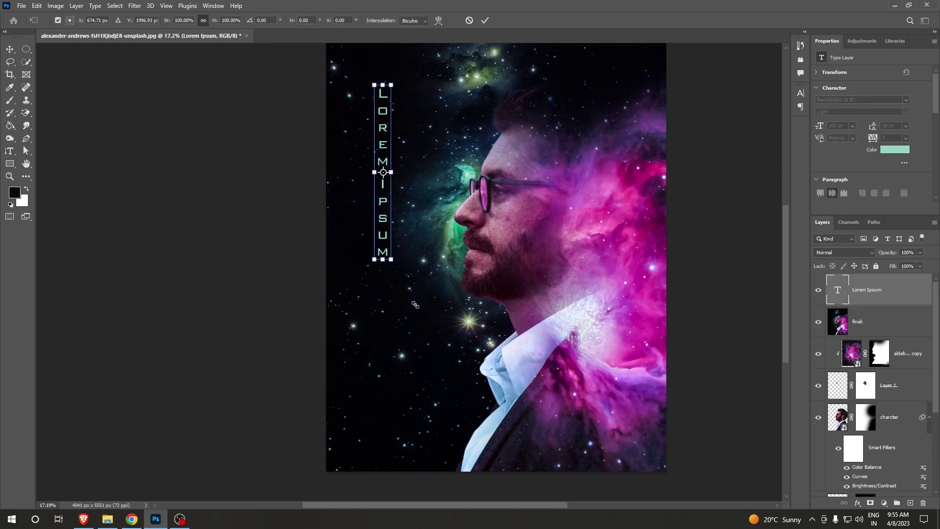
left_click_drag(415, 305, 420, 314)
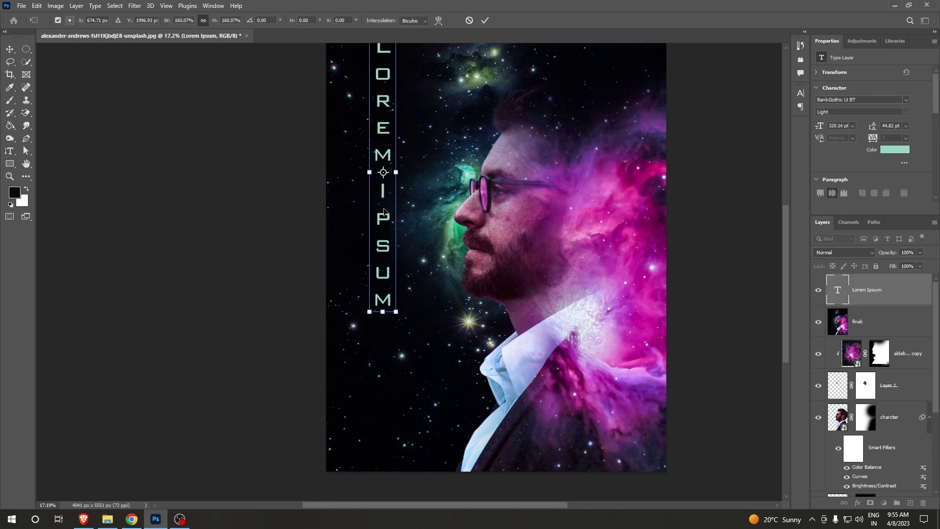
left_click_drag(387, 253, 385, 373)
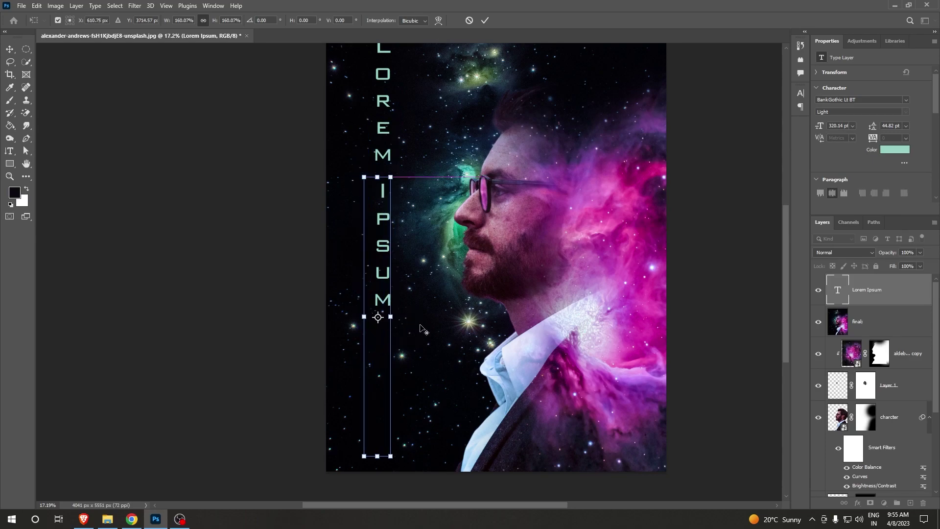
scroll(420, 327, "down", 3)
scroll(420, 327, "up", 2)
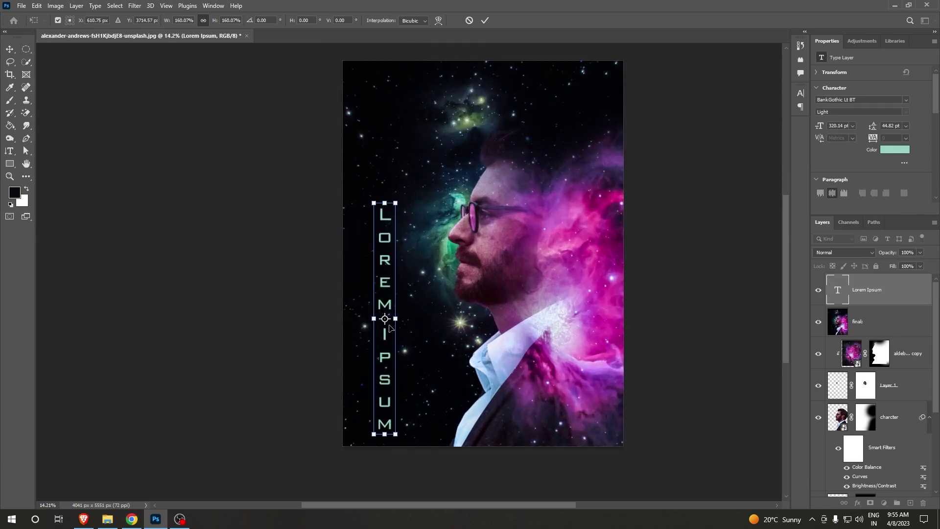
left_click(485, 20)
Review the enlarged text, then bring up the Downloads folder window
scroll(453, 277, "down", 5)
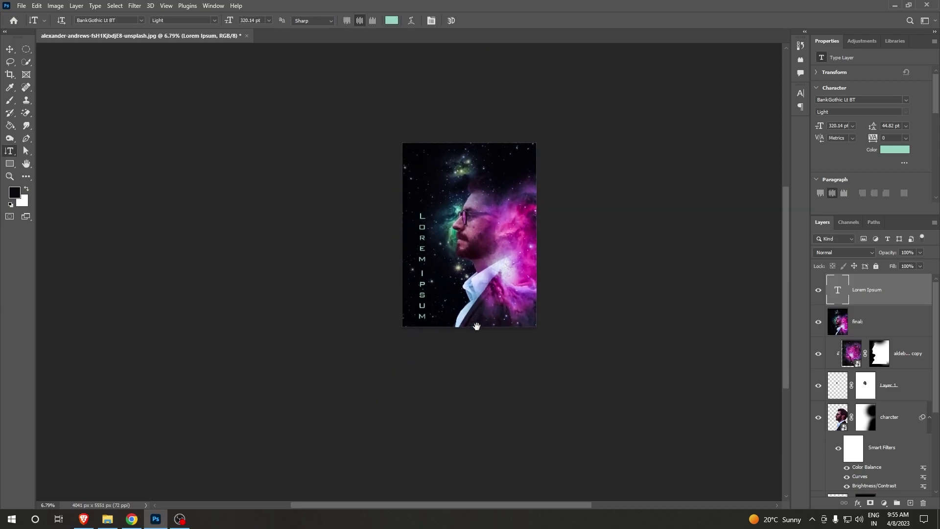
scroll(454, 300, "up", 4)
scroll(420, 316, "up", 2)
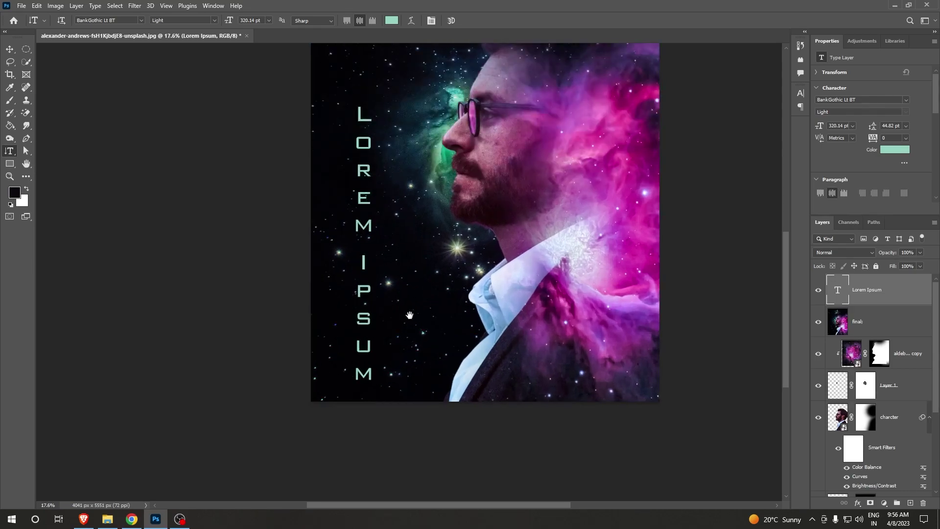
left_click(370, 291)
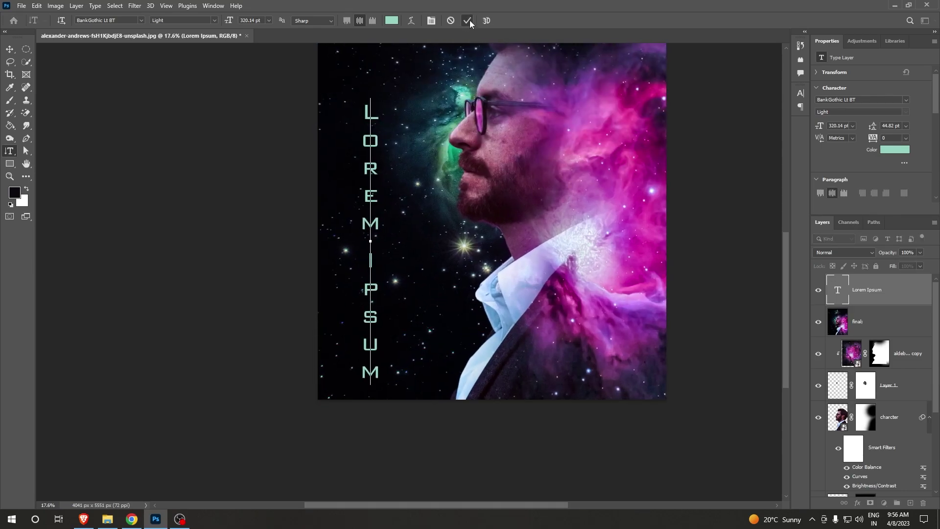
scroll(419, 226, "down", 1)
scroll(419, 225, "down", 1)
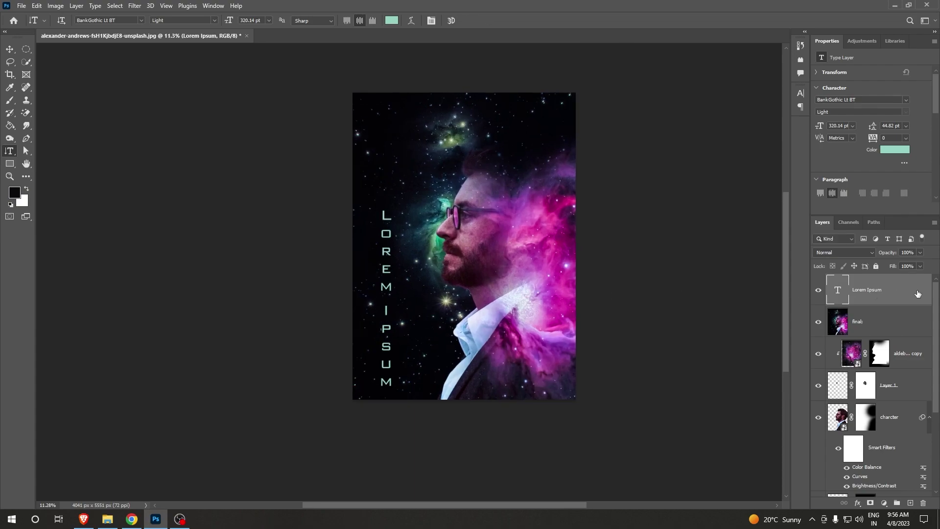
left_click(107, 519)
Drag the aldebaran nebula image from Downloads over to Photoshop
left_click(172, 146)
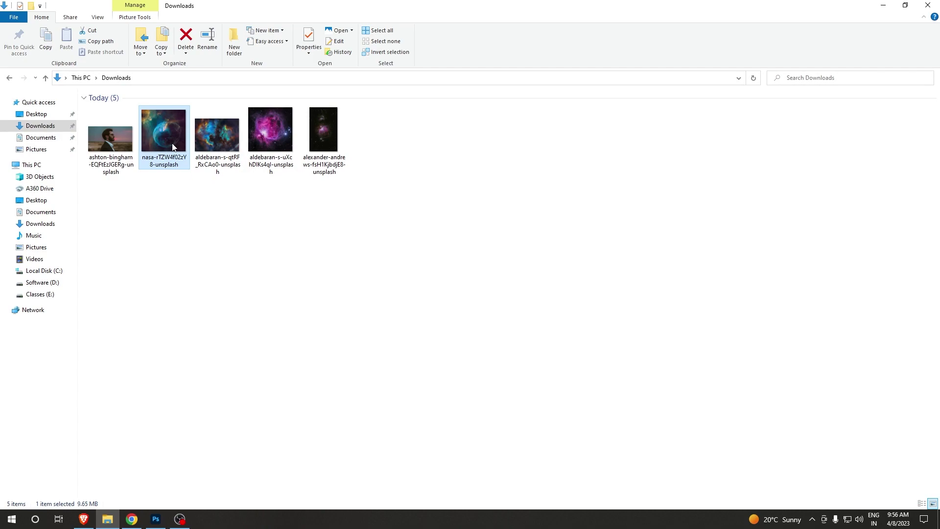
left_click_drag(167, 131, 189, 265)
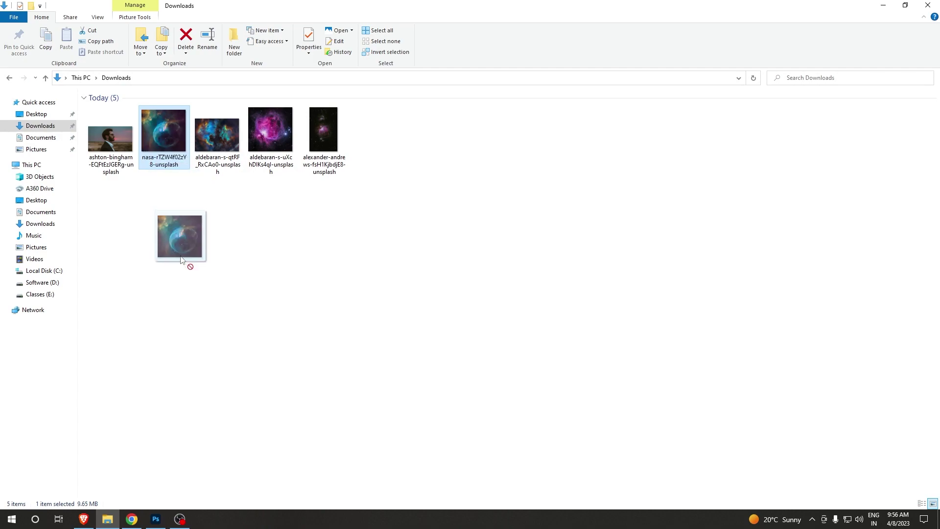
left_click(219, 151)
mouse_move(219, 147)
left_mouse_down()
mouse_move(154, 518)
mouse_move(399, 177)
left_mouse_up()
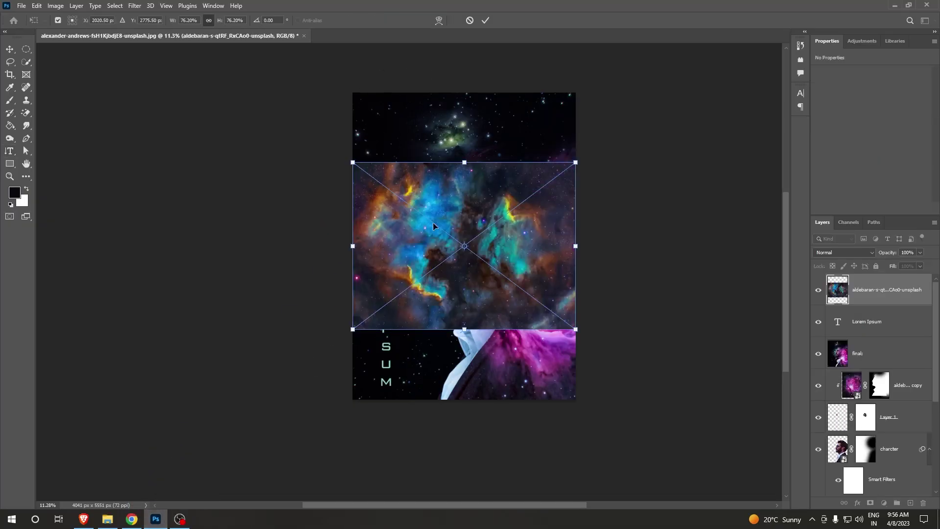
Place the nebula enlarged across the poster top and pick a Color Dodge blend mode
mouse_move(471, 217)
left_mouse_down()
mouse_move(468, 122)
mouse_move(477, 110)
left_mouse_up()
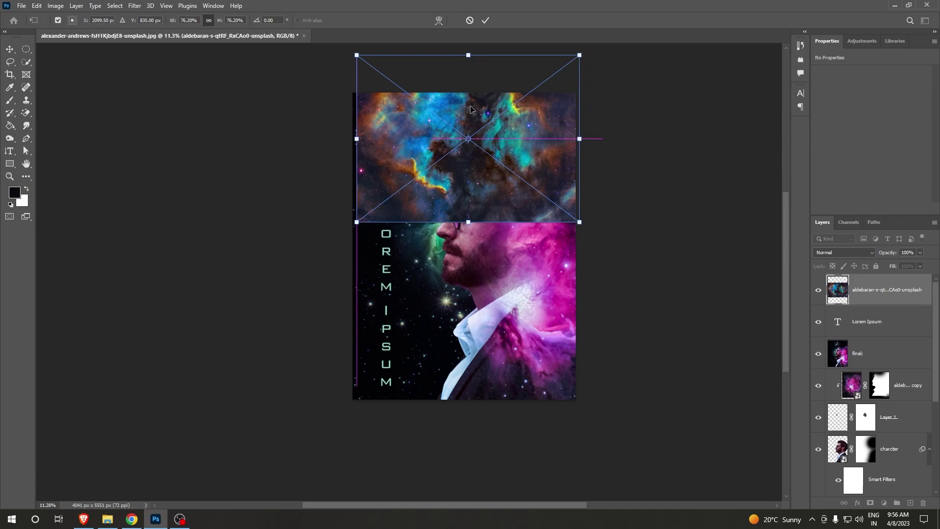
left_click_drag(419, 116, 408, 116)
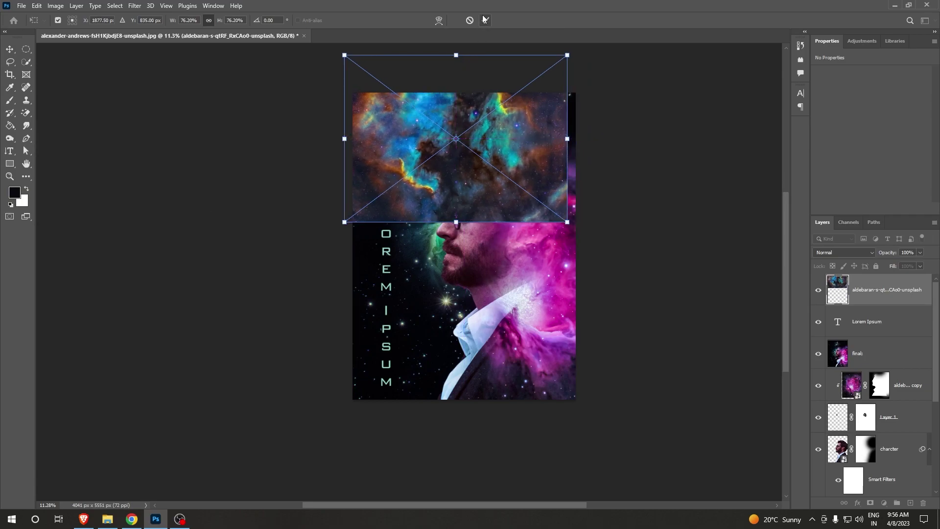
key("Return")
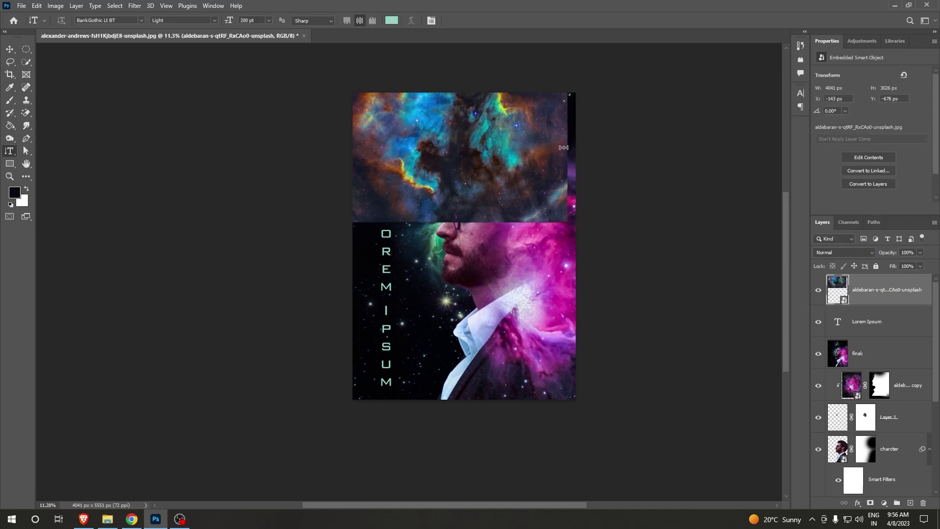
key("ctrl+t")
left_click_drag(574, 139, 580, 138)
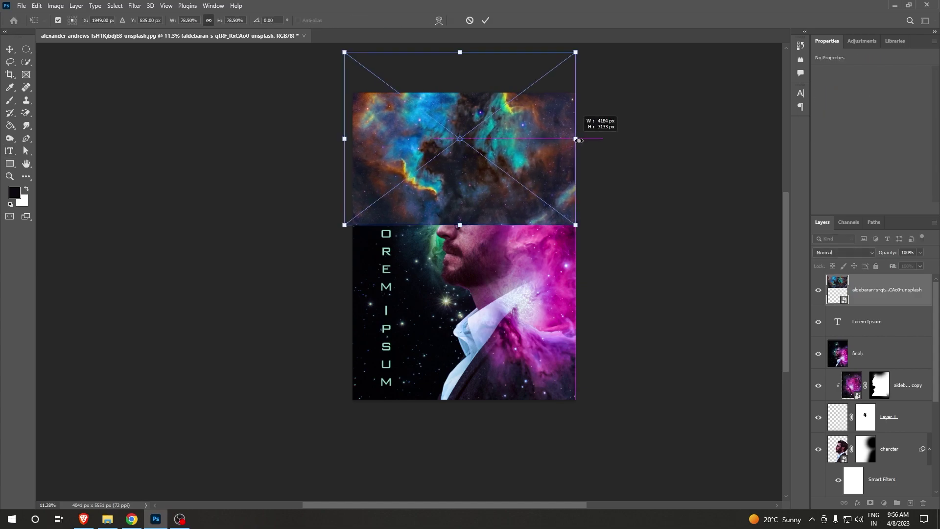
left_click(485, 20)
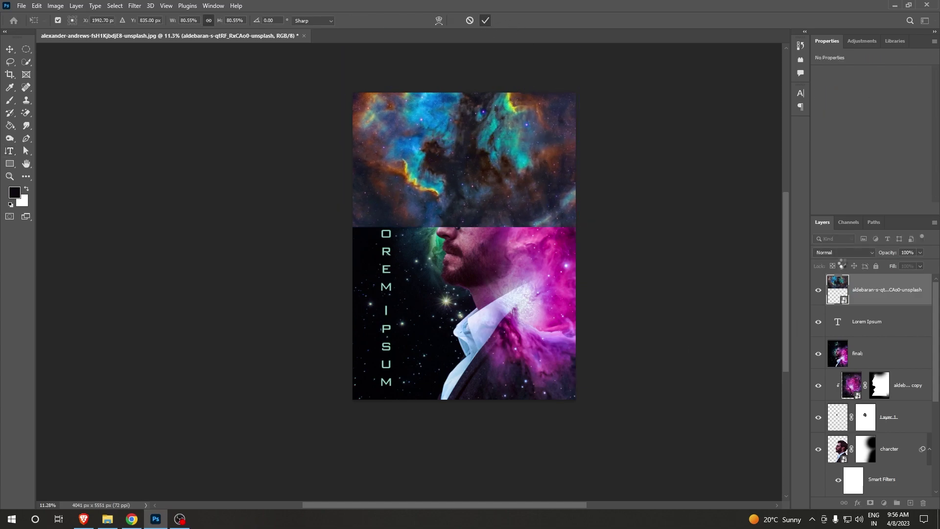
left_click(852, 251)
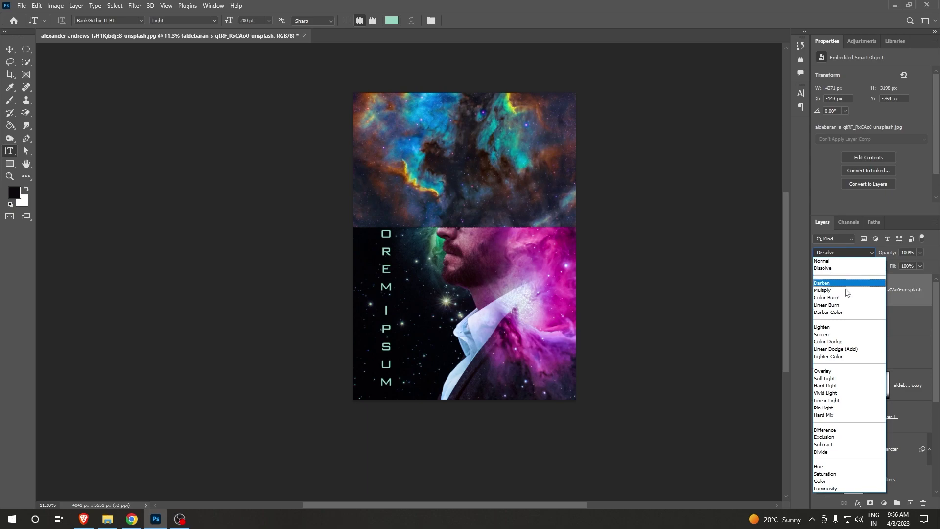
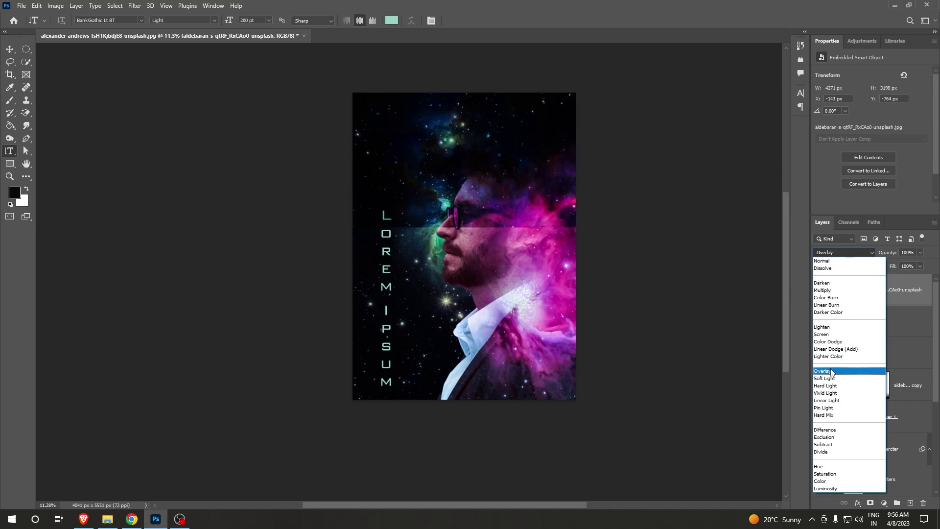
Switch the top nebula layer to Screen blend mode and add a layer mask to it
left_click(827, 334)
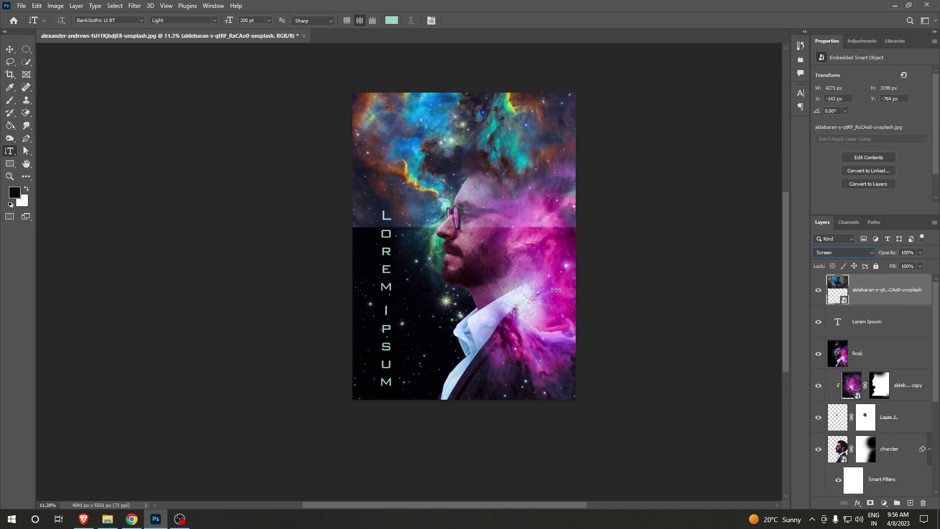
left_click(871, 503)
Paint the top layer's mask with a large soft brush over the face, text and left edge, then invert it
left_click(11, 101)
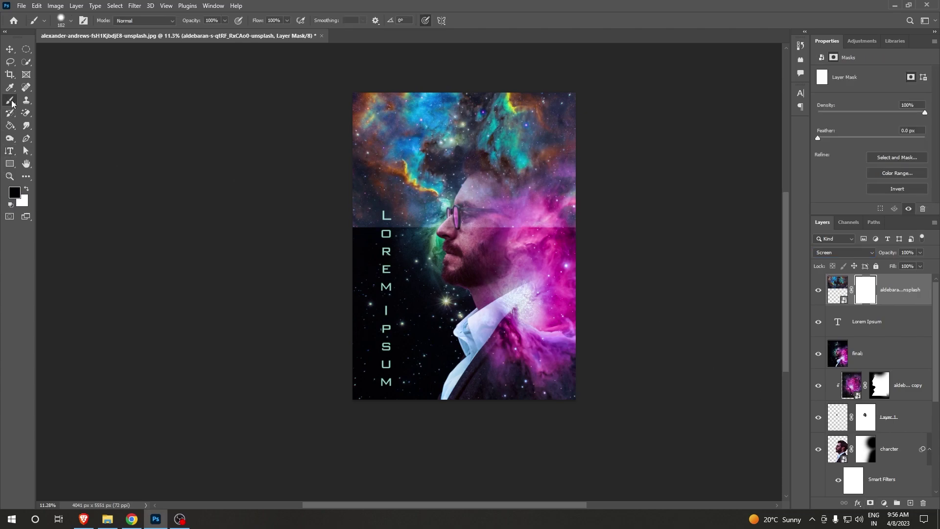
left_click_drag(527, 234, 552, 147)
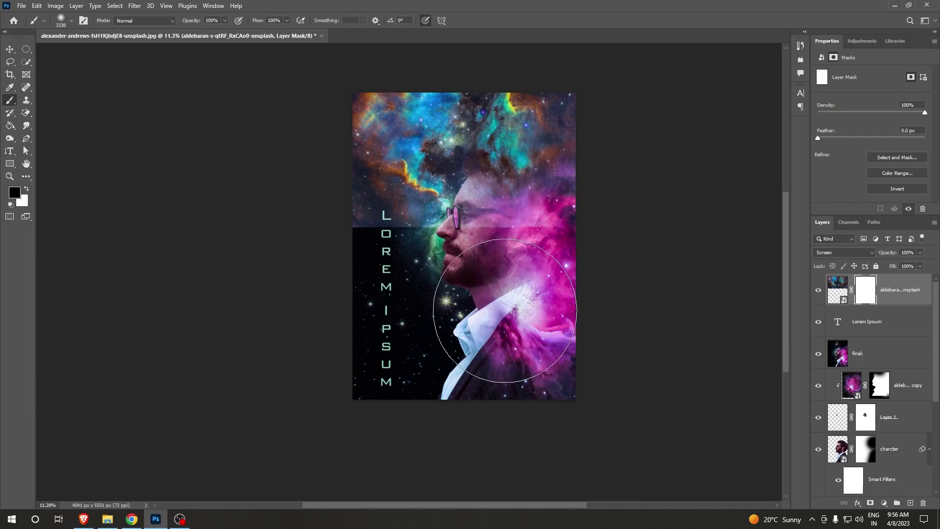
mouse_move(505, 311)
left_mouse_down()
mouse_move(390, 290)
mouse_move(380, 246)
mouse_move(366, 273)
left_mouse_up()
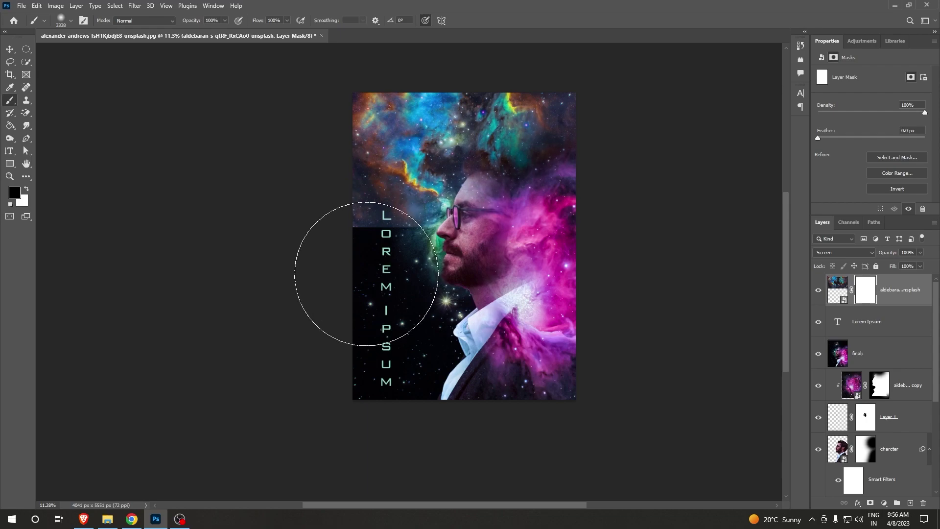
mouse_move(366, 274)
left_mouse_down()
mouse_move(398, 230)
mouse_move(374, 230)
mouse_move(383, 234)
mouse_move(325, 168)
left_mouse_up()
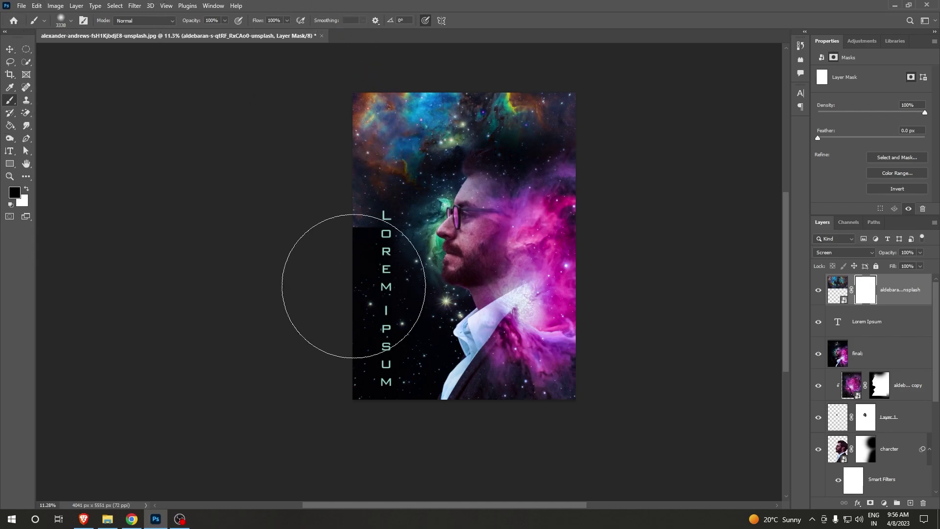
left_click_drag(353, 286, 413, 343)
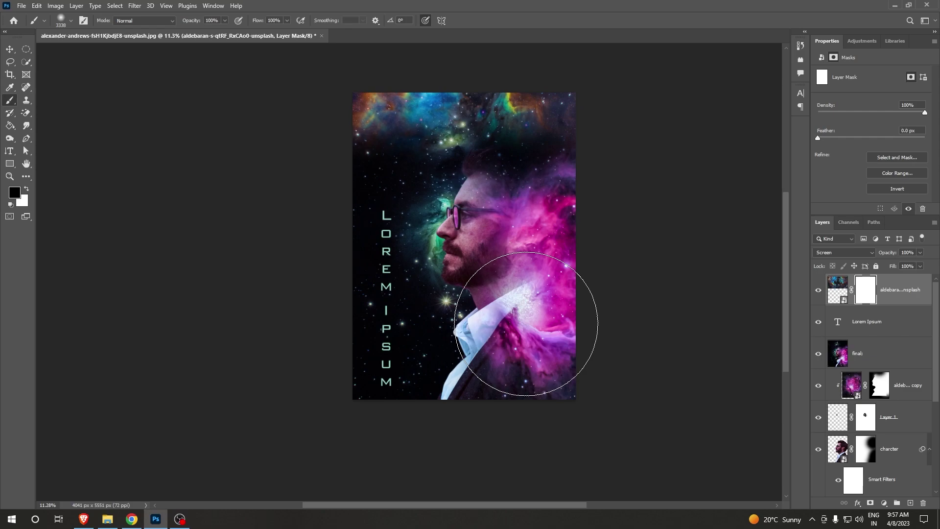
key("ctrl+i")
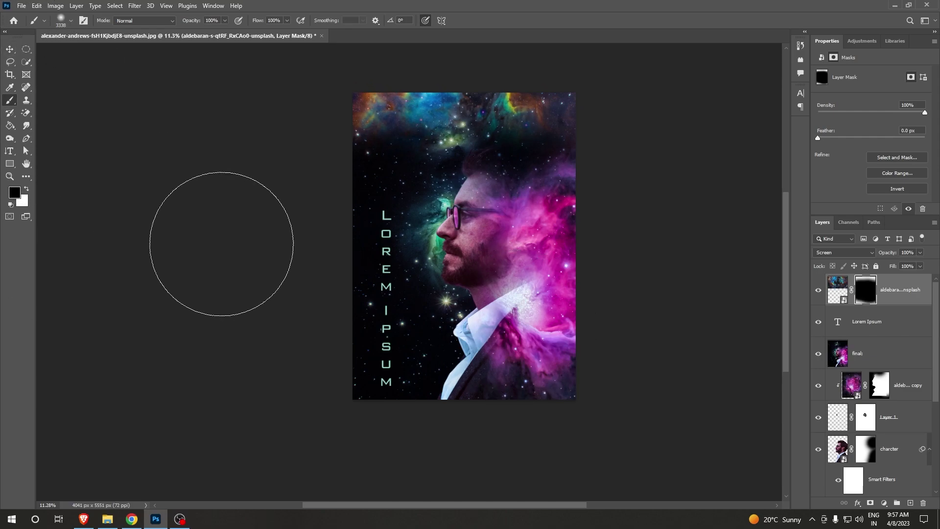
Choose the Move tool with Auto-Select on, zoom in, and hide all panels to view the finished poster
left_click(15, 48)
scroll(594, 260, "down", 1)
scroll(601, 309, "up", 2)
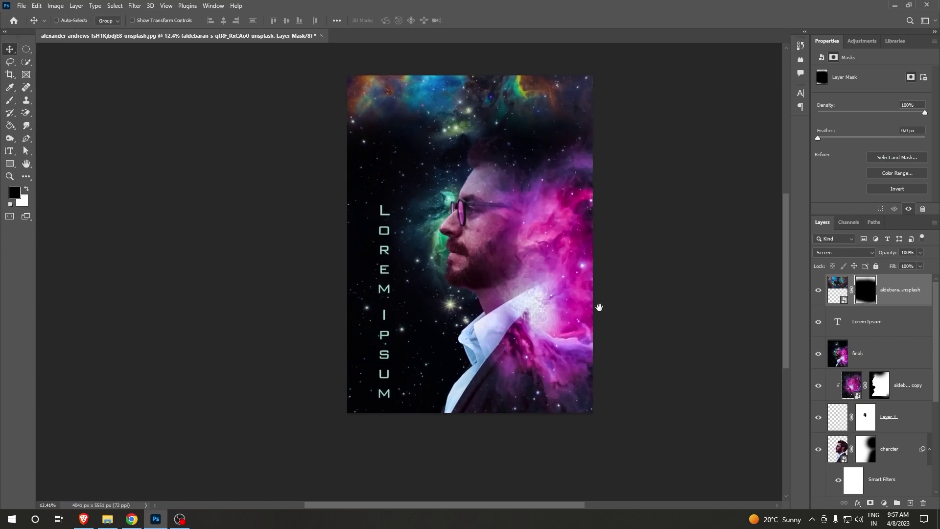
key("ctrl")
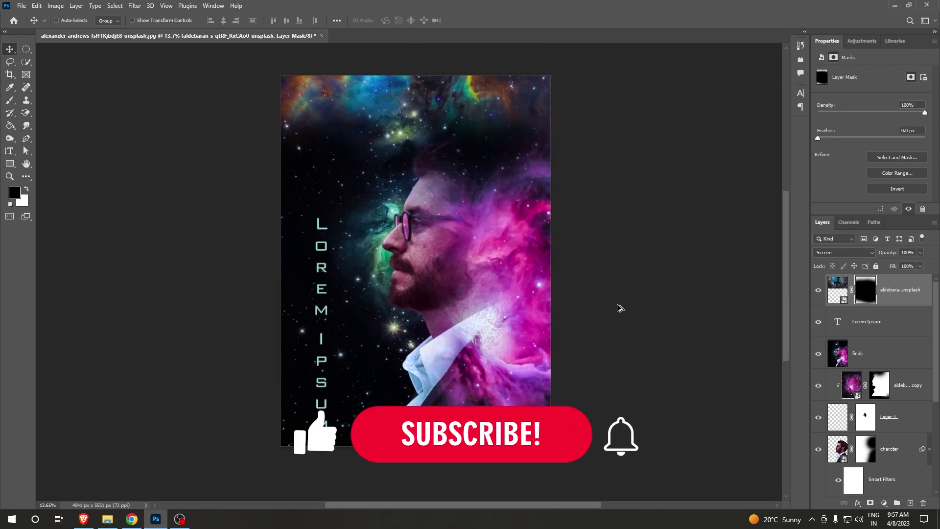
scroll(622, 309, "up", 2)
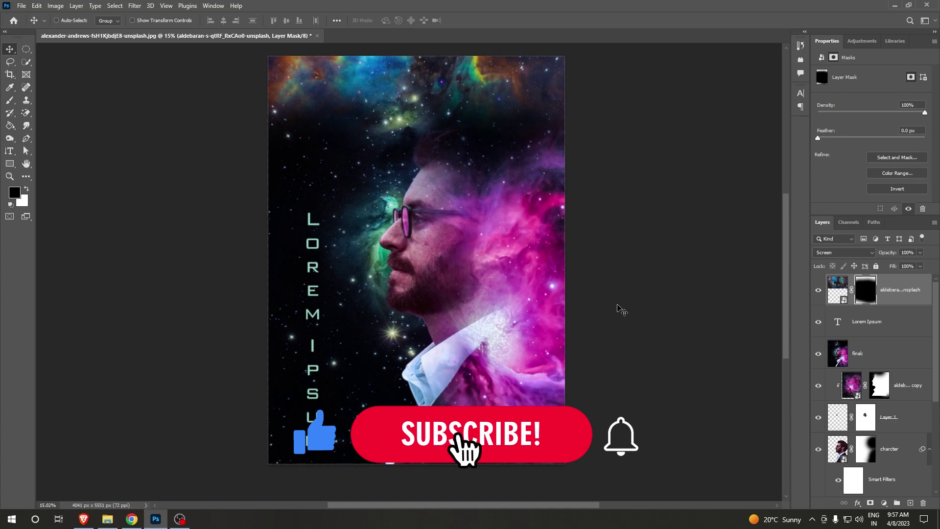
key("Tab")
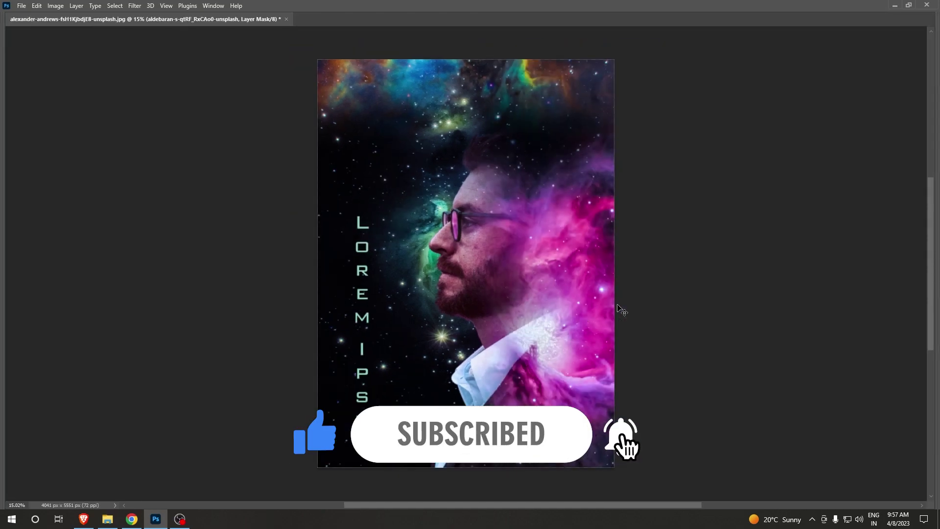
scroll(585, 298, "up", 1)
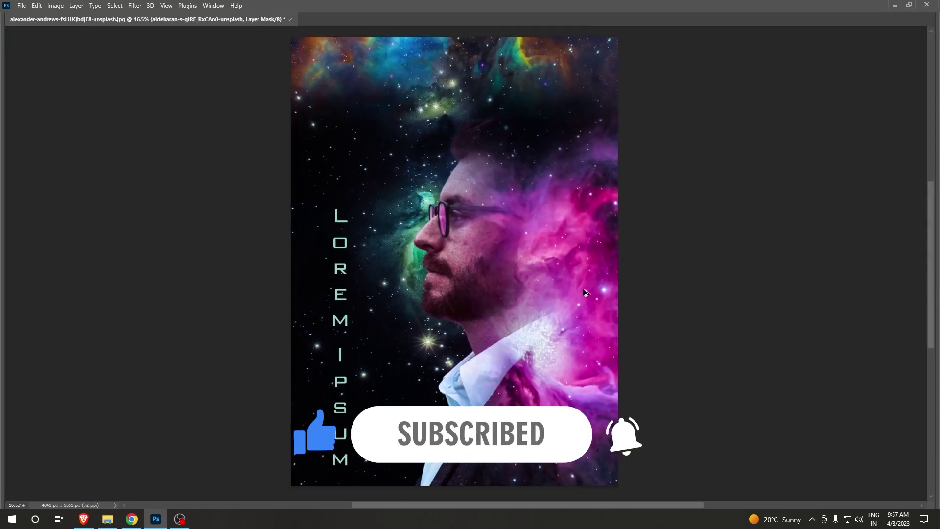